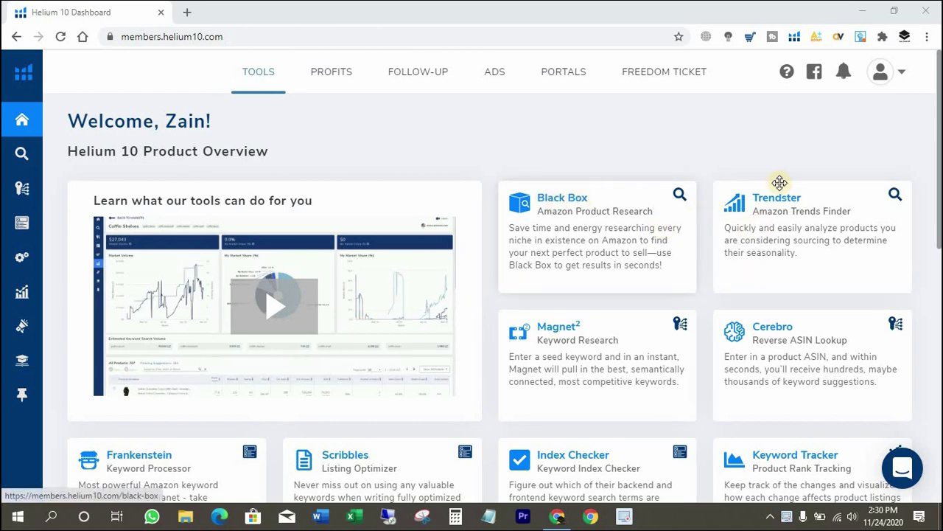
Look through the tool overview on the dashboard and open the Black Box product research tool.
{"action": "scroll", "coordinate": [772, 307], "scroll_direction": "down", "scroll_amount": 2}
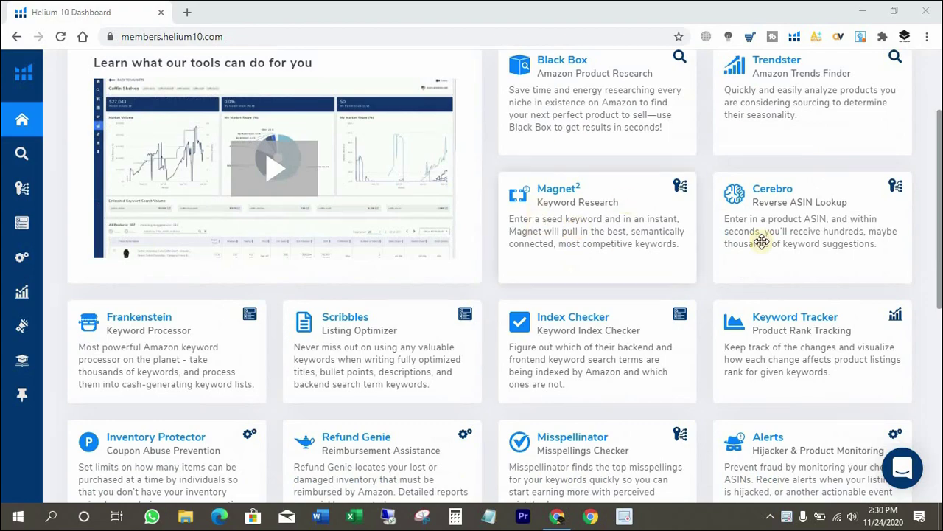
{"action": "scroll", "coordinate": [395, 322], "scroll_direction": "down", "scroll_amount": 2}
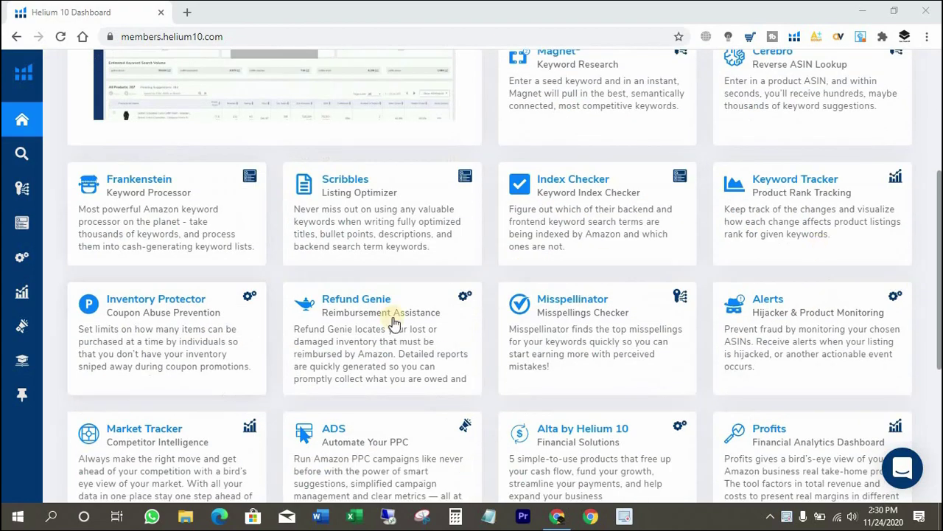
{"action": "scroll", "coordinate": [685, 353], "scroll_direction": "down", "scroll_amount": 2}
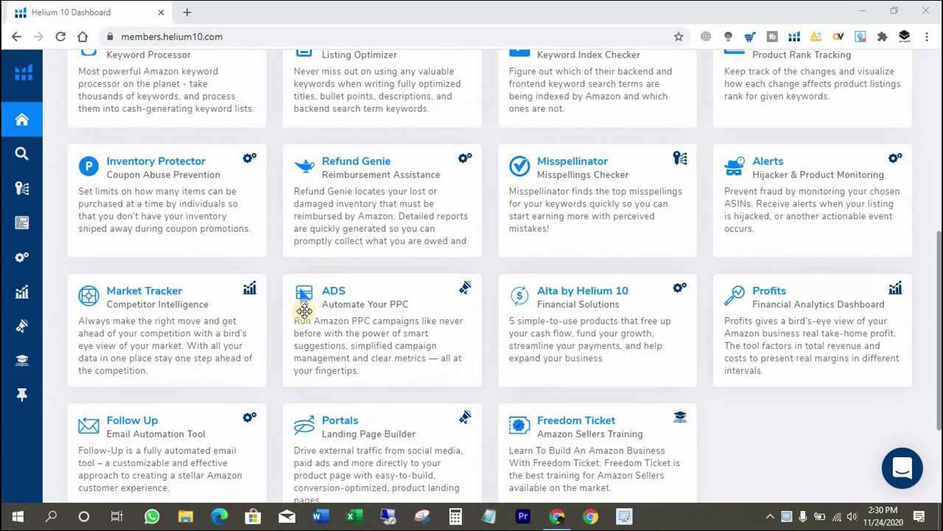
{"action": "scroll", "coordinate": [316, 310], "scroll_direction": "down", "scroll_amount": 2}
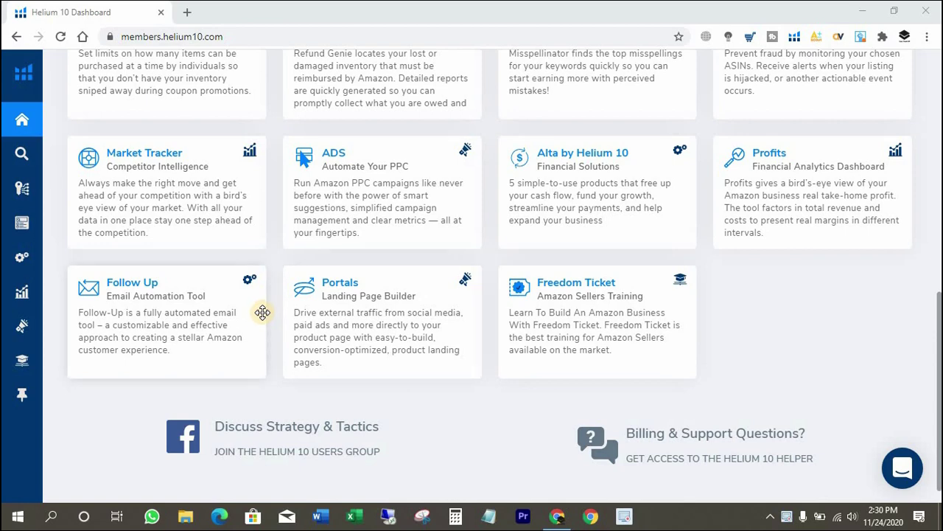
{"action": "scroll", "coordinate": [263, 316], "scroll_direction": "up", "scroll_amount": 3}
{"action": "mouse_move", "coordinate": [42, 152]}
{"action": "scroll", "coordinate": [52, 162], "scroll_direction": "up", "scroll_amount": 3}
{"action": "left_click", "coordinate": [94, 156]}
{"action": "scroll", "coordinate": [95, 156], "scroll_direction": "up", "scroll_amount": 1}
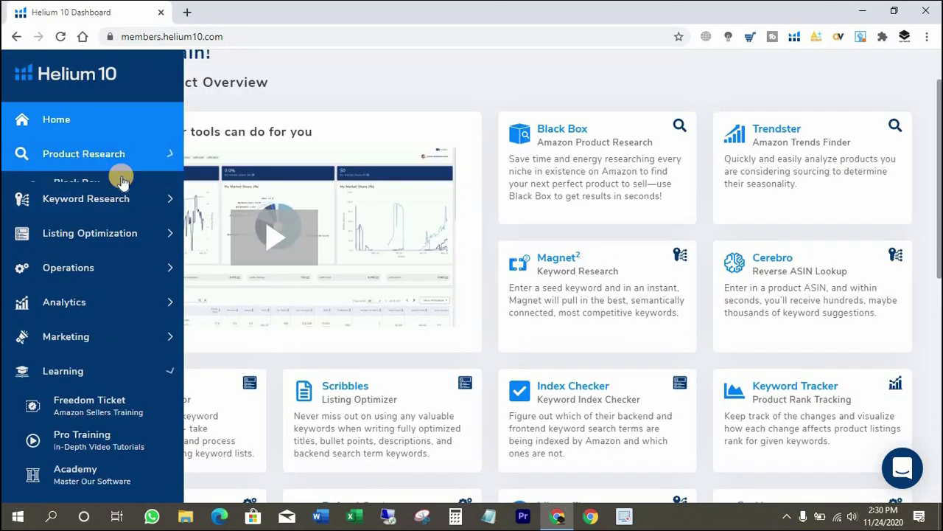
{"action": "left_click", "coordinate": [107, 189]}
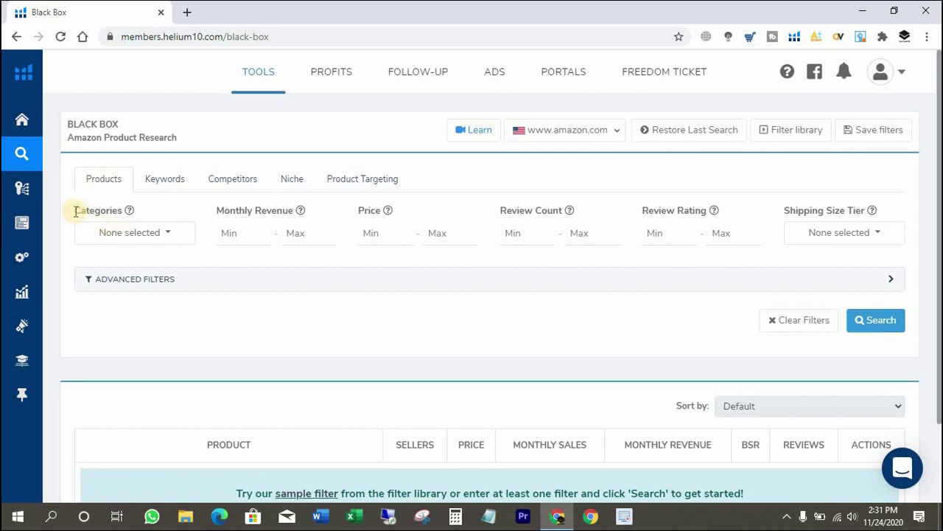
Select Home & Kitchen and Arts, Crafts & Sewing as the product categories.
{"action": "double_click", "coordinate": [121, 211]}
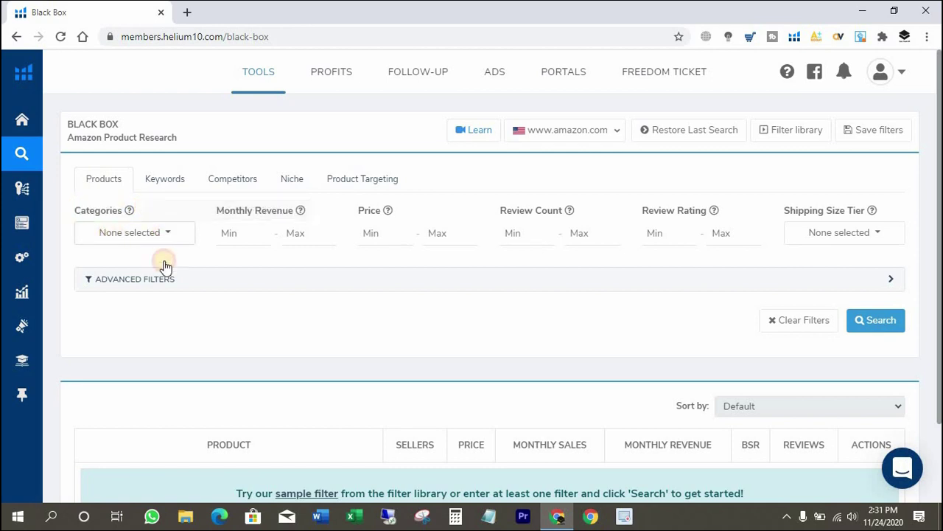
{"action": "left_click", "coordinate": [163, 235]}
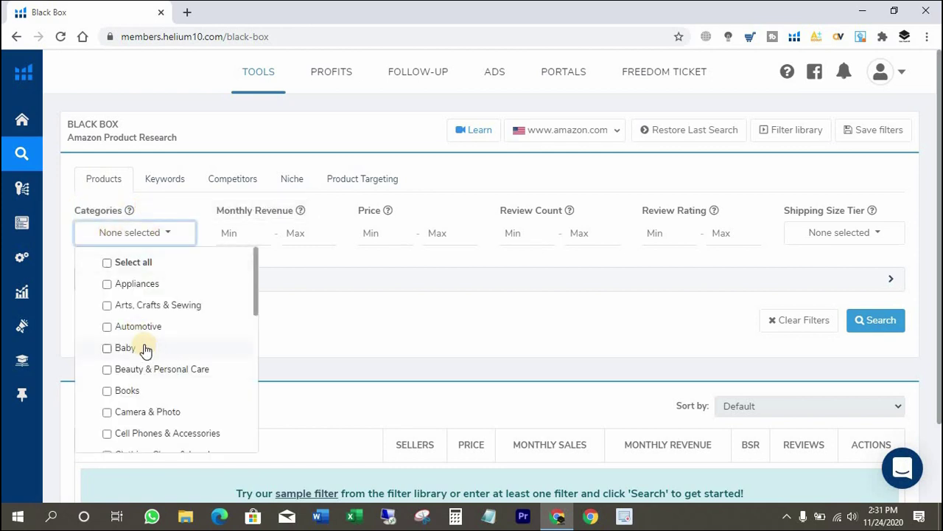
{"action": "scroll", "coordinate": [146, 351], "scroll_direction": "down", "scroll_amount": 5}
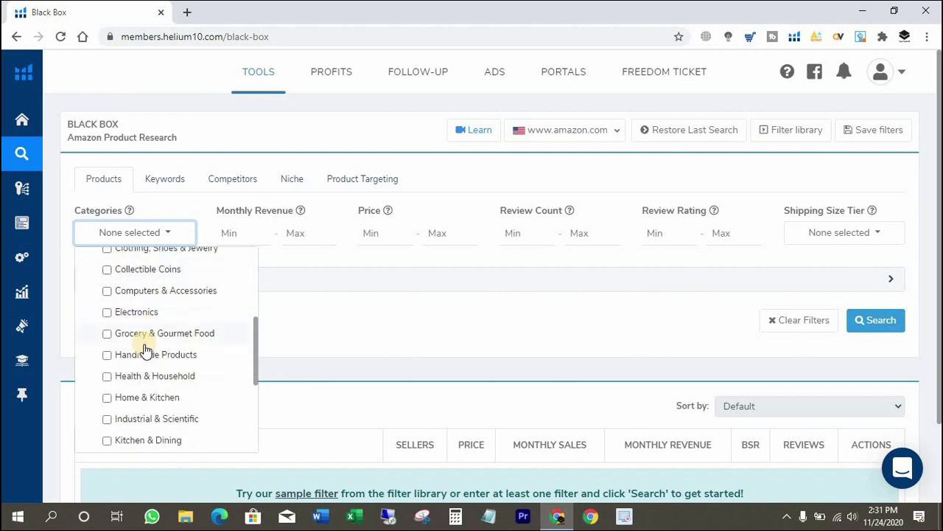
{"action": "scroll", "coordinate": [146, 350], "scroll_direction": "down", "scroll_amount": 3}
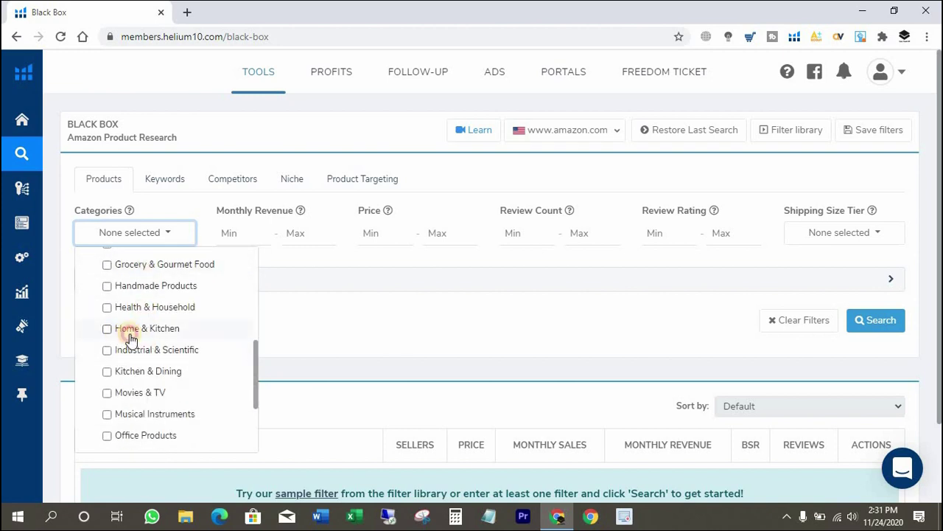
{"action": "left_click", "coordinate": [130, 333]}
{"action": "scroll", "coordinate": [143, 363], "scroll_direction": "up", "scroll_amount": 3}
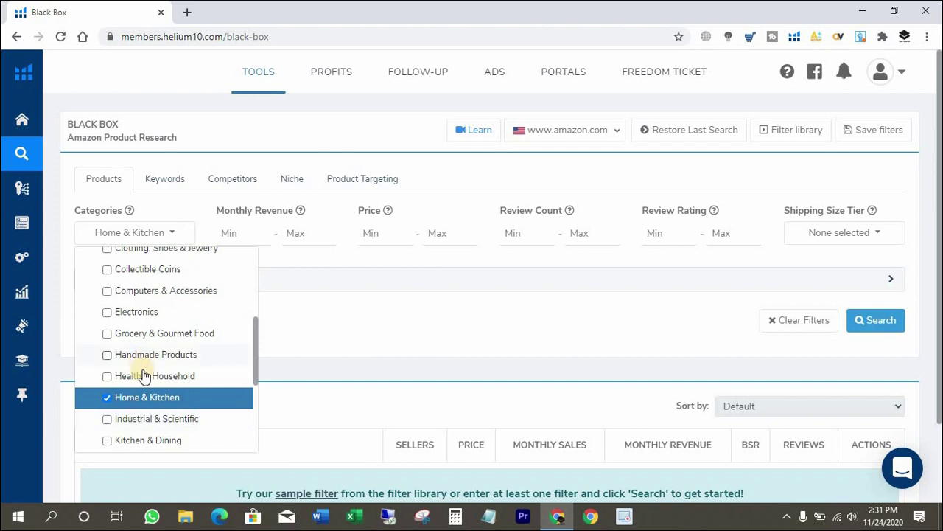
{"action": "scroll", "coordinate": [135, 360], "scroll_direction": "up", "scroll_amount": 3}
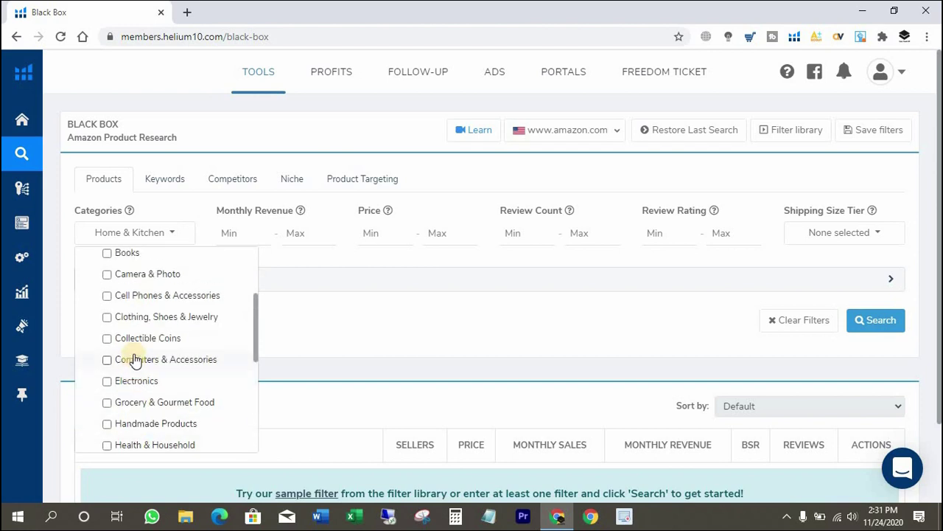
{"action": "scroll", "coordinate": [116, 342], "scroll_direction": "up", "scroll_amount": 3}
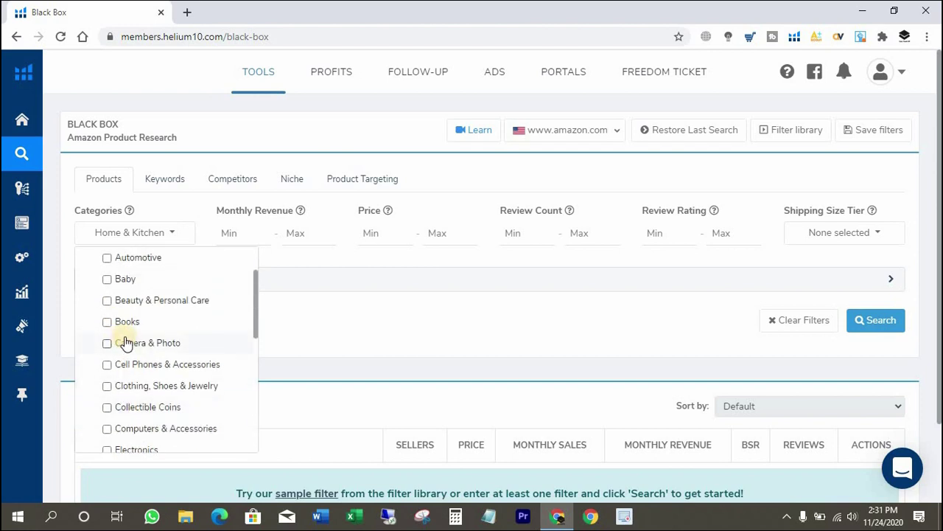
{"action": "scroll", "coordinate": [127, 343], "scroll_direction": "up", "scroll_amount": 3}
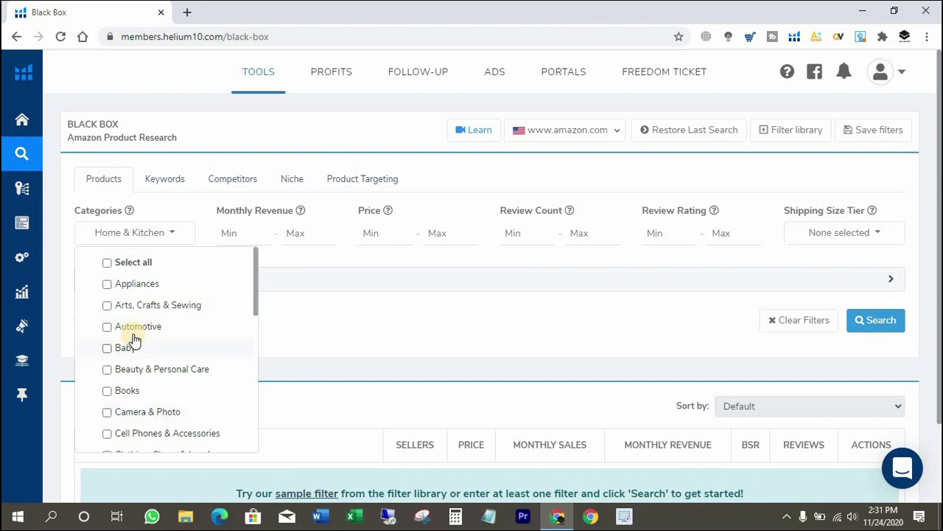
{"action": "left_click", "coordinate": [106, 305]}
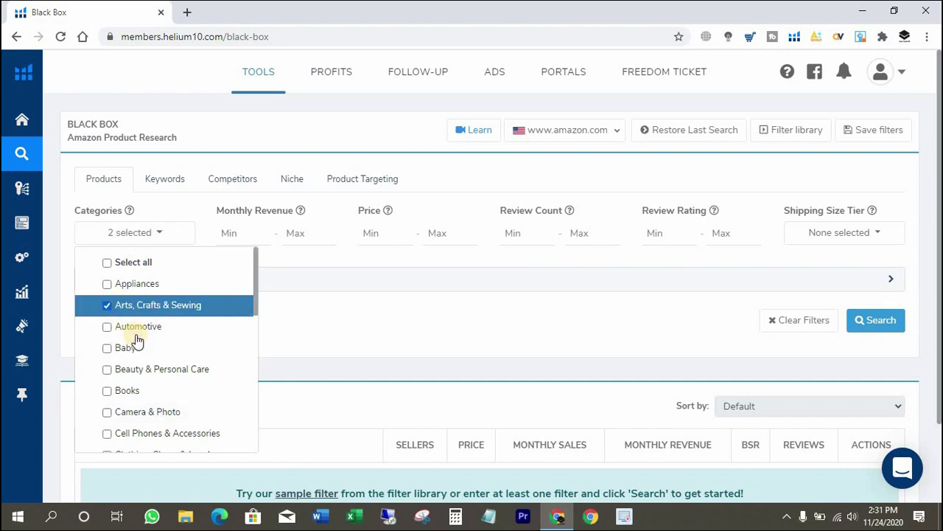
{"action": "left_click", "coordinate": [322, 356]}
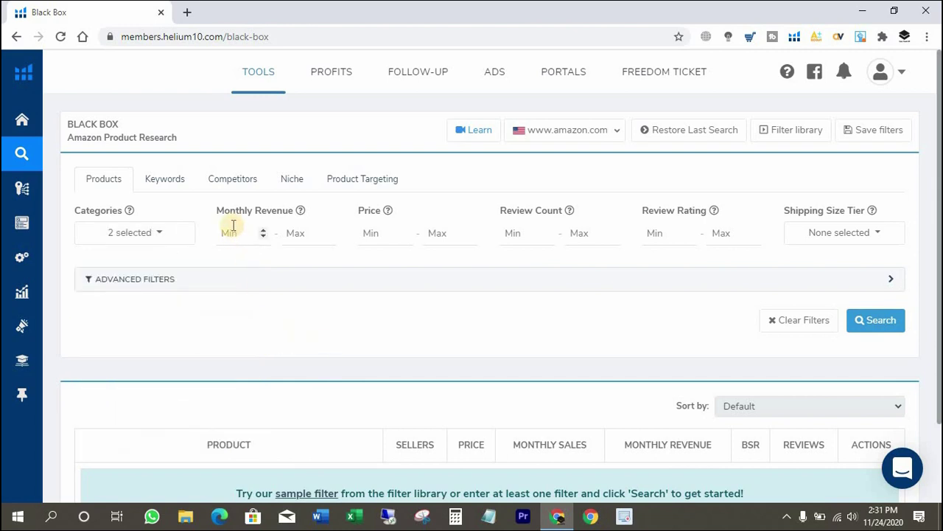
Set the minimum monthly revenue to 10000 and the price range from 15 to 60.
{"action": "left_click", "coordinate": [228, 232]}
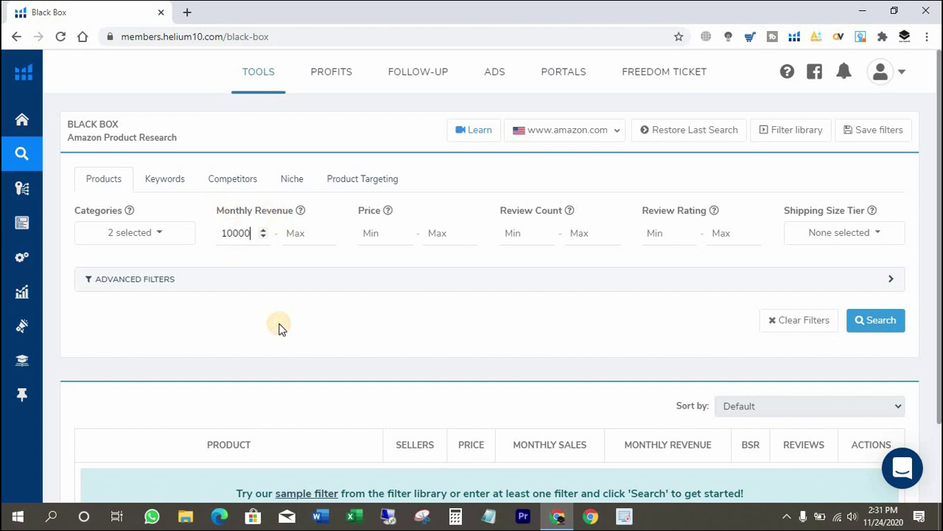
{"action": "left_click", "coordinate": [277, 306]}
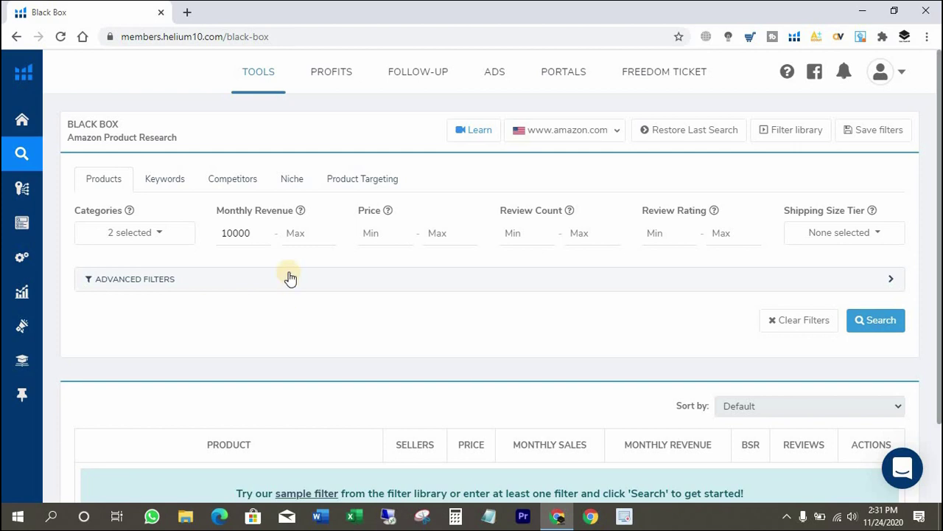
{"action": "left_click", "coordinate": [368, 234]}
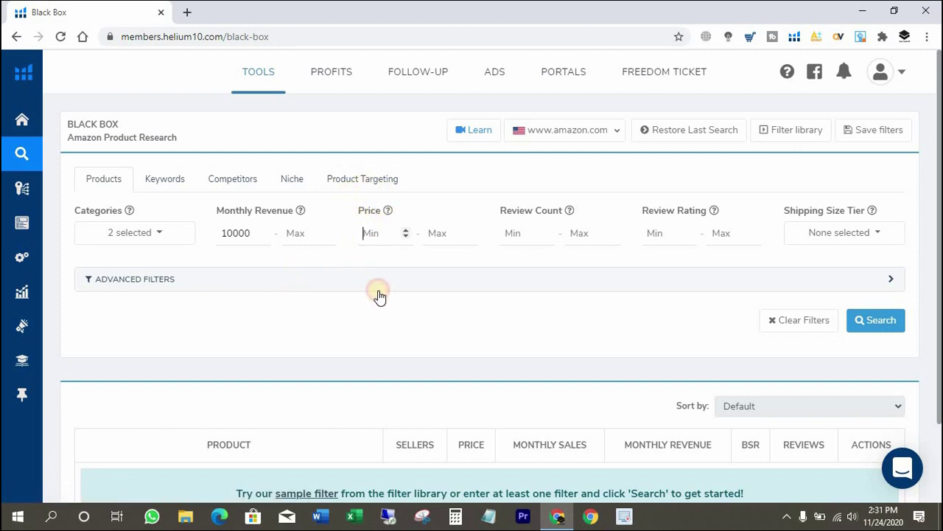
{"action": "left_click", "coordinate": [440, 233]}
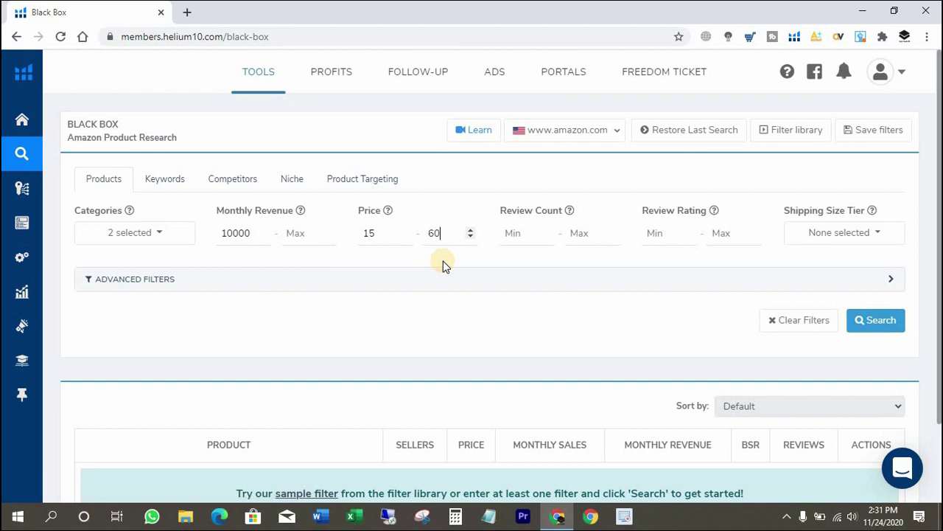
{"action": "left_click", "coordinate": [429, 278]}
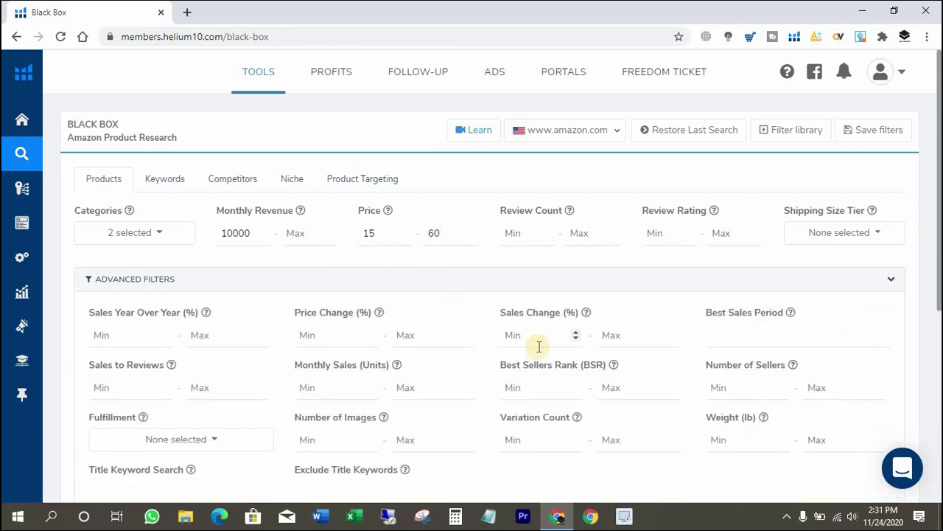
{"action": "left_click", "coordinate": [874, 286]}
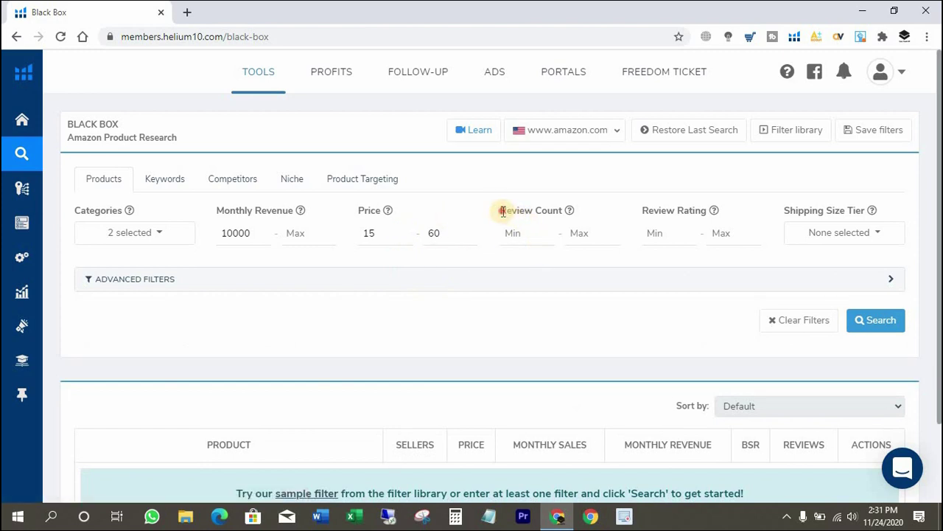
{"action": "left_click_drag", "start_coordinate": [503, 211], "coordinate": [565, 206]}
{"action": "left_click", "coordinate": [544, 228]}
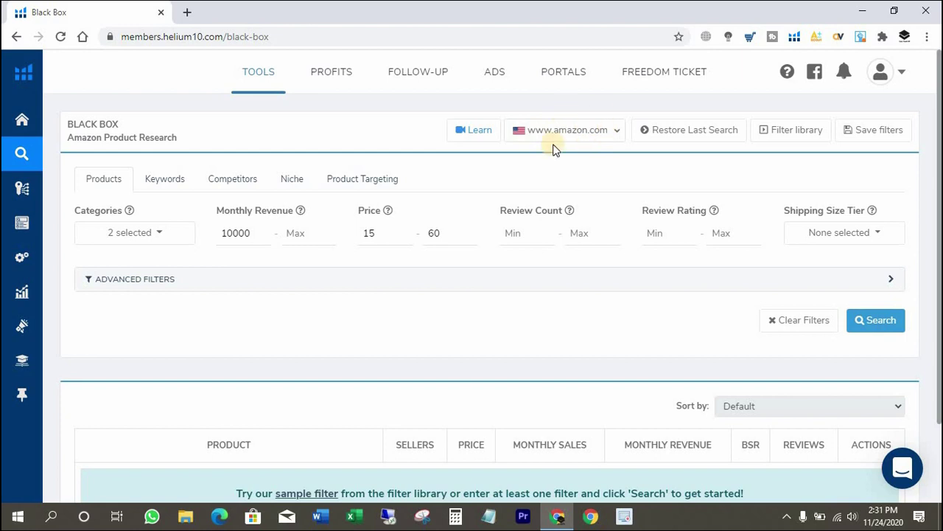
{"action": "left_click", "coordinate": [615, 128]}
{"action": "scroll", "coordinate": [569, 254], "scroll_direction": "down", "scroll_amount": 1}
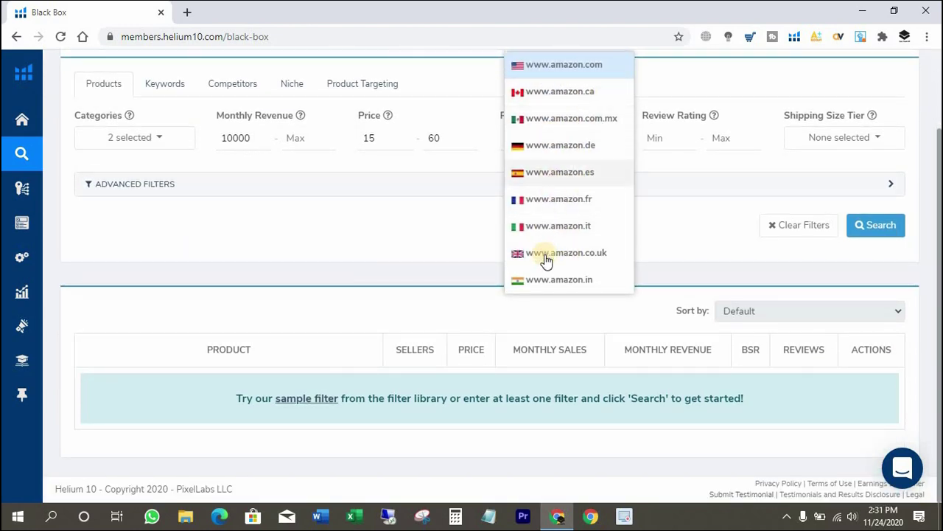
{"action": "left_click", "coordinate": [556, 66]}
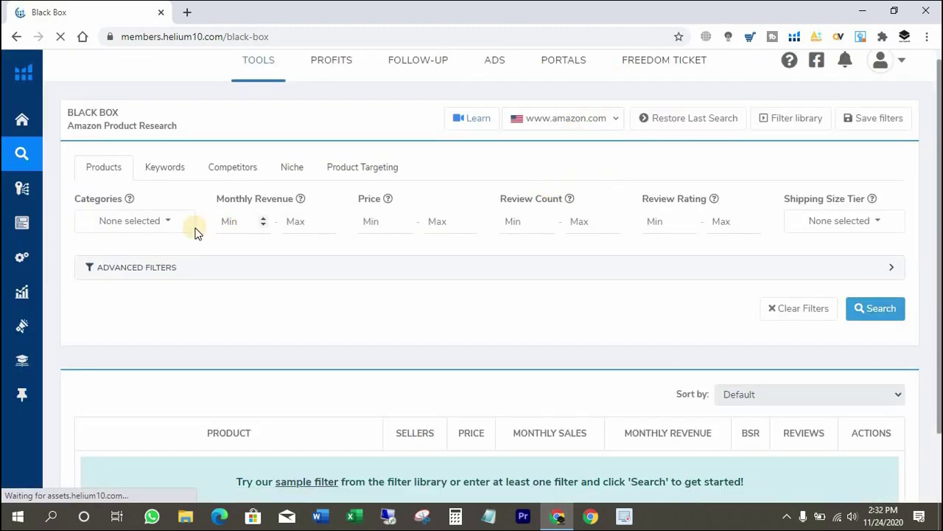
Restrict the product search to the Arts, Crafts & Sewing and Home & Kitchen categories.
{"action": "left_click", "coordinate": [167, 223]}
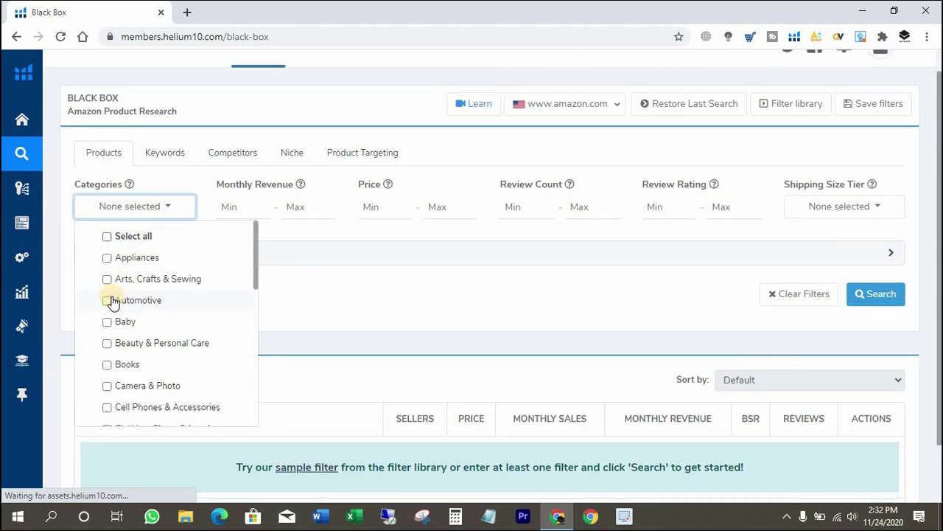
{"action": "left_click", "coordinate": [109, 279]}
{"action": "scroll", "coordinate": [142, 324], "scroll_direction": "down", "scroll_amount": 1}
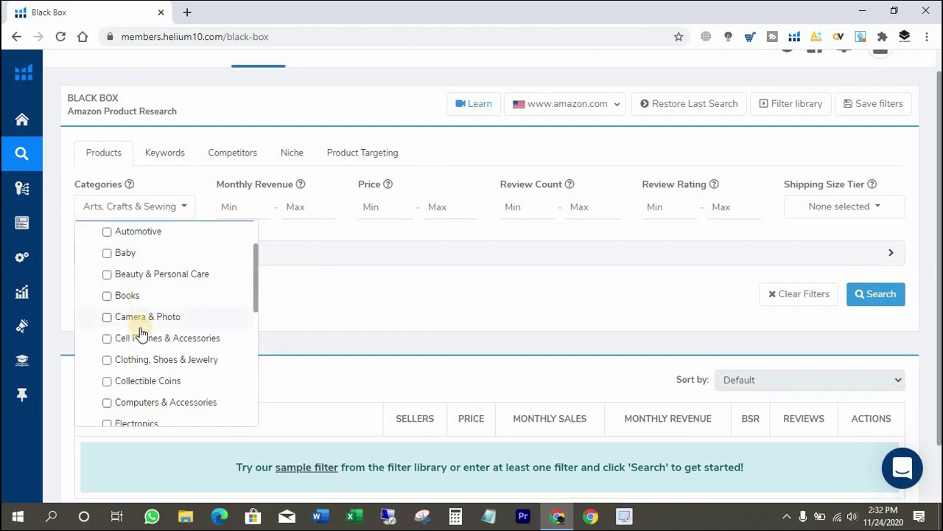
{"action": "scroll", "coordinate": [141, 346], "scroll_direction": "down", "scroll_amount": 1}
{"action": "scroll", "coordinate": [138, 376], "scroll_direction": "down", "scroll_amount": 1}
{"action": "scroll", "coordinate": [137, 377], "scroll_direction": "down", "scroll_amount": 1}
{"action": "left_click", "coordinate": [129, 371]}
{"action": "left_click", "coordinate": [255, 234]}
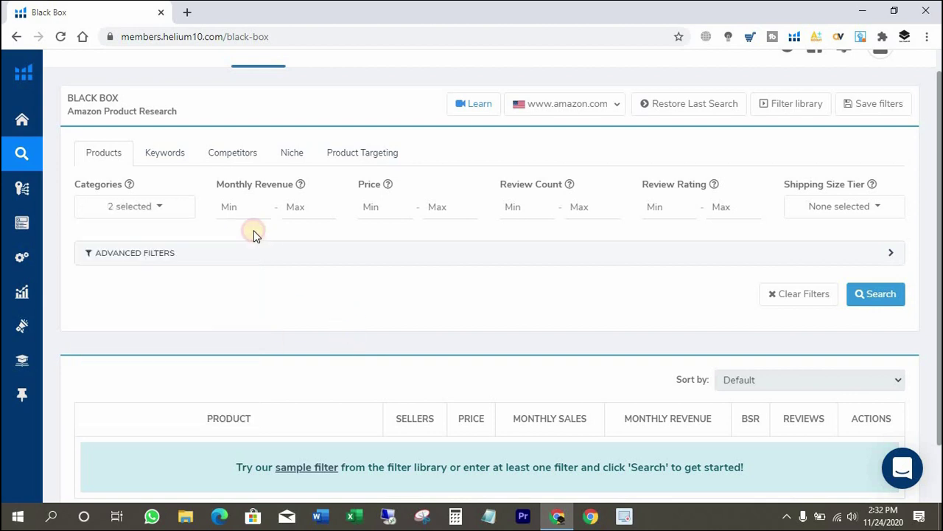
Require at least 10000 in monthly revenue and limit the price to between 15 and 60.
{"action": "left_click", "coordinate": [243, 209]}
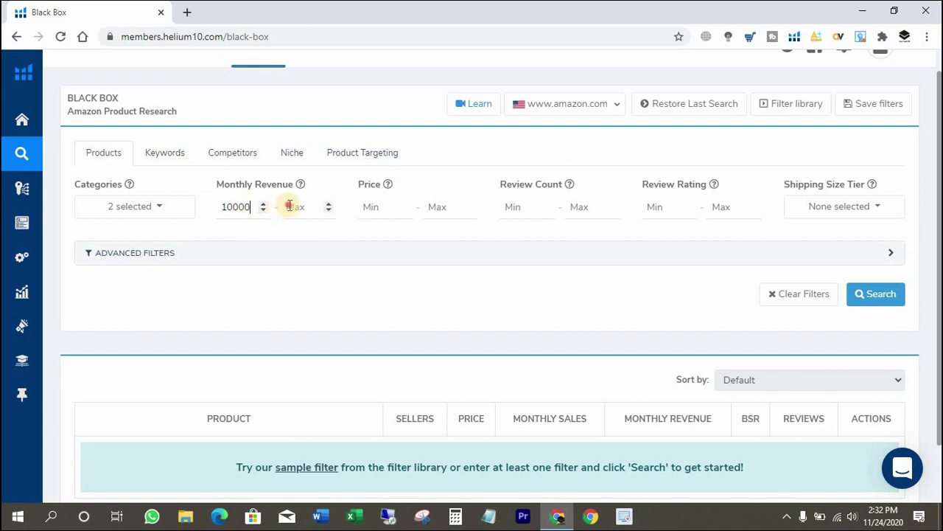
{"action": "left_click", "coordinate": [368, 207]}
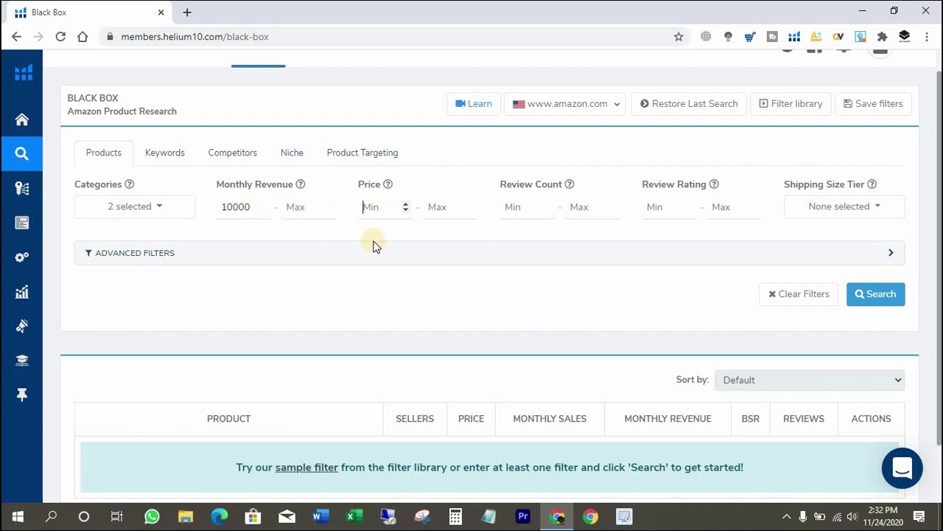
{"action": "left_click", "coordinate": [436, 208]}
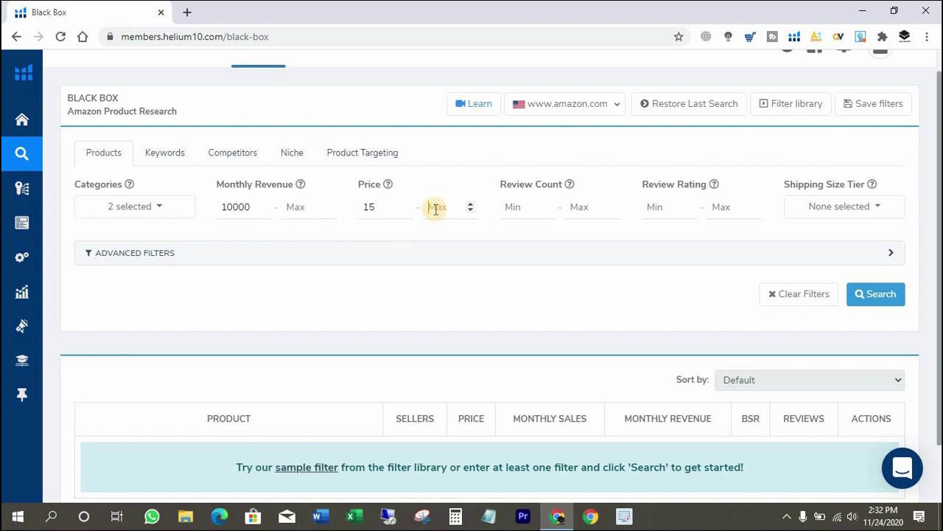
{"action": "type", "text": "60"}
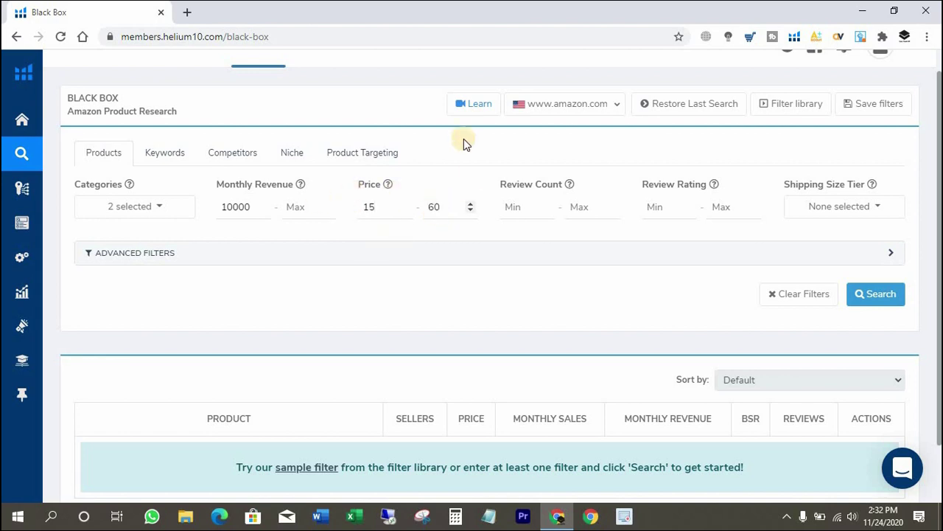
Set the minimum review count to 100 and the minimum review rating to 3.9.
{"action": "left_click", "coordinate": [515, 209]}
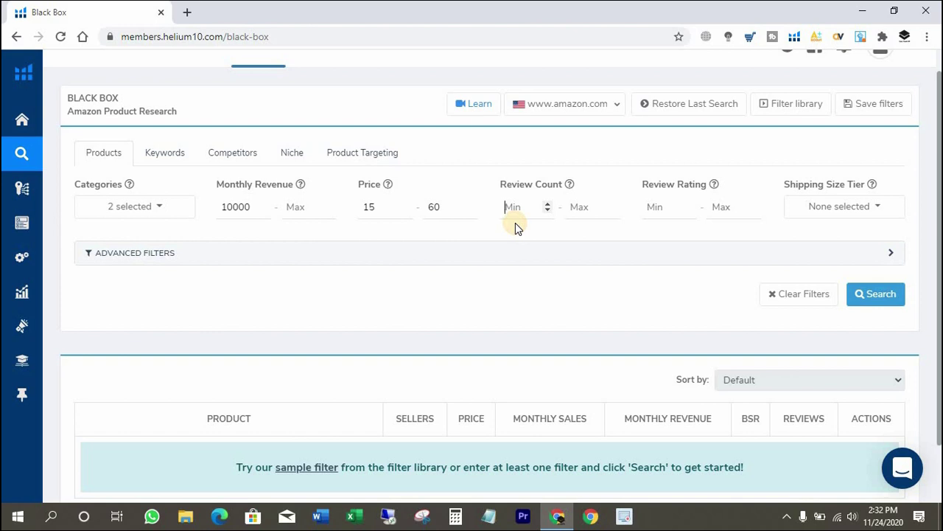
{"action": "left_click", "coordinate": [659, 208]}
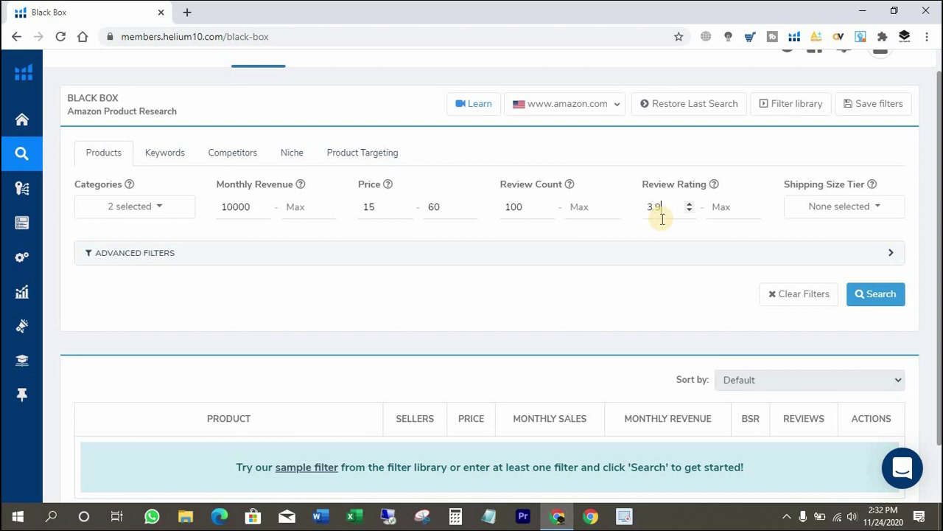
{"action": "left_click_drag", "start_coordinate": [783, 184], "coordinate": [877, 175]}
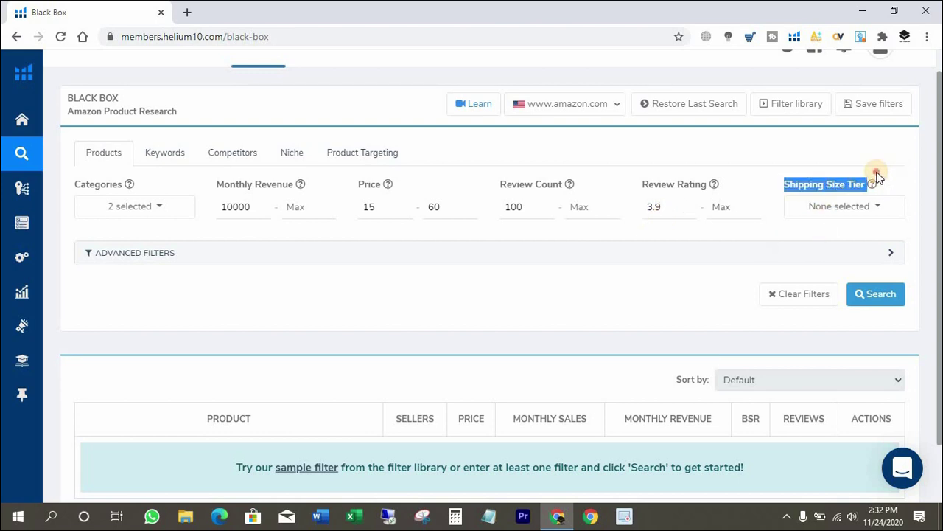
Limit the shipping size tier to Small Standard-Size and Large Standard-Size.
{"action": "left_click", "coordinate": [877, 176]}
{"action": "left_click", "coordinate": [874, 211]}
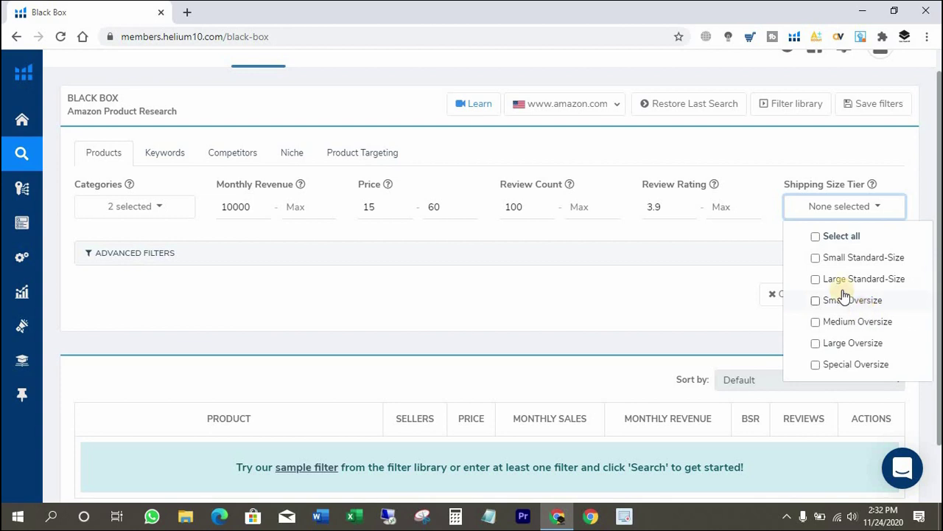
{"action": "left_click", "coordinate": [816, 258]}
{"action": "left_click", "coordinate": [818, 280]}
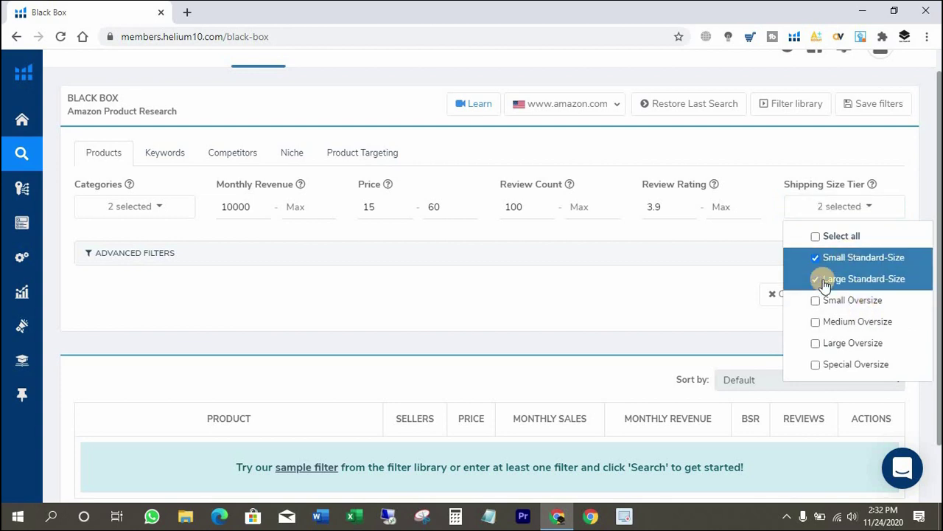
{"action": "left_click", "coordinate": [188, 263]}
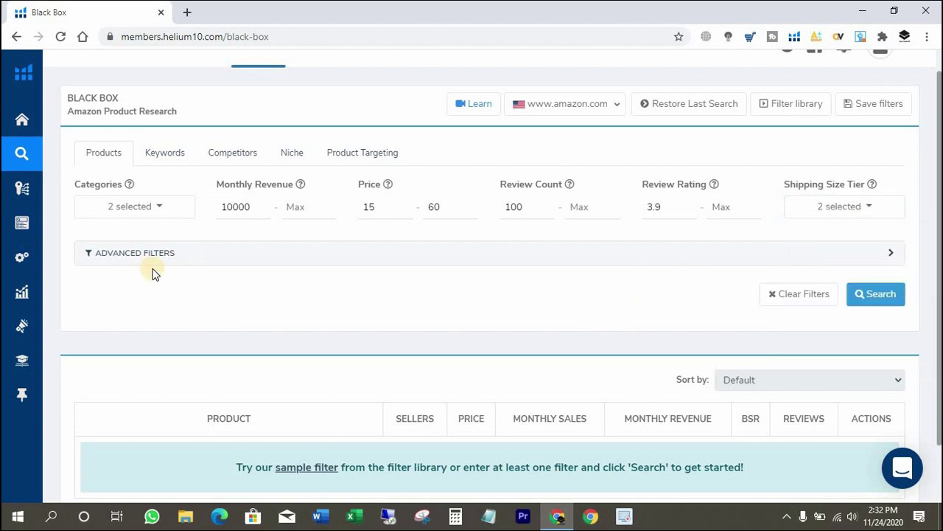
Expand the advanced filters and review the yearly sales, price change, sales change, best sales period, sales-to-reviews and monthly sales criteria.
{"action": "left_click", "coordinate": [867, 258]}
{"action": "scroll", "coordinate": [123, 243], "scroll_direction": "down", "scroll_amount": 1}
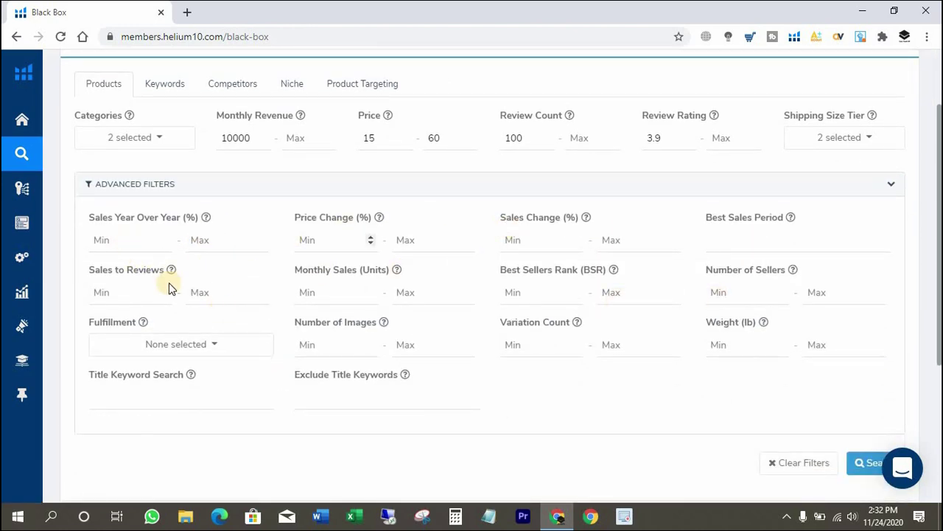
{"action": "left_click", "coordinate": [210, 242]}
{"action": "left_click_drag", "start_coordinate": [294, 217], "coordinate": [332, 217]}
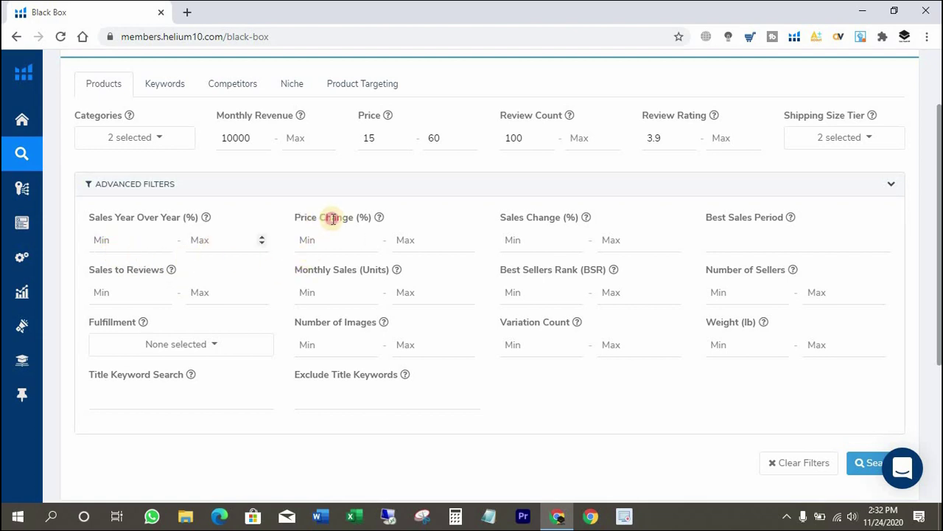
{"action": "double_click", "coordinate": [530, 218]}
{"action": "triple_click", "coordinate": [781, 220]}
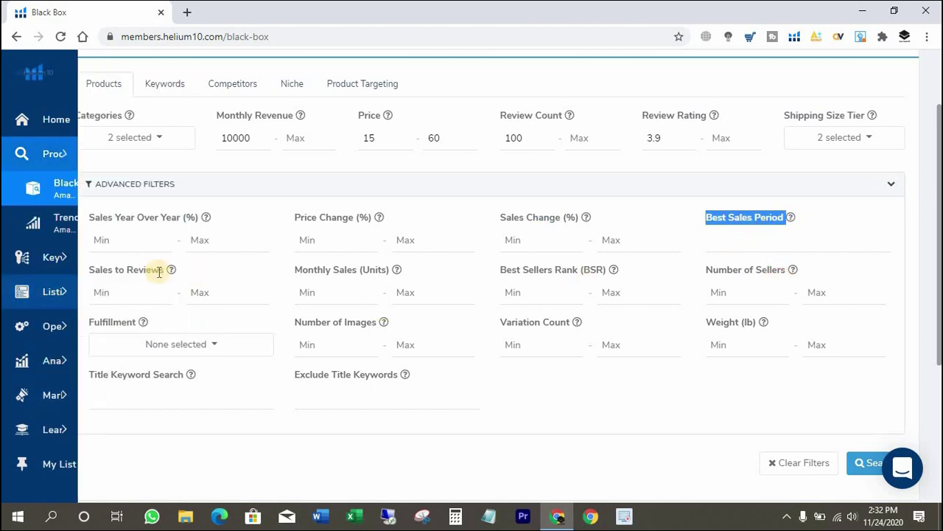
{"action": "left_click_drag", "start_coordinate": [95, 270], "coordinate": [151, 269]}
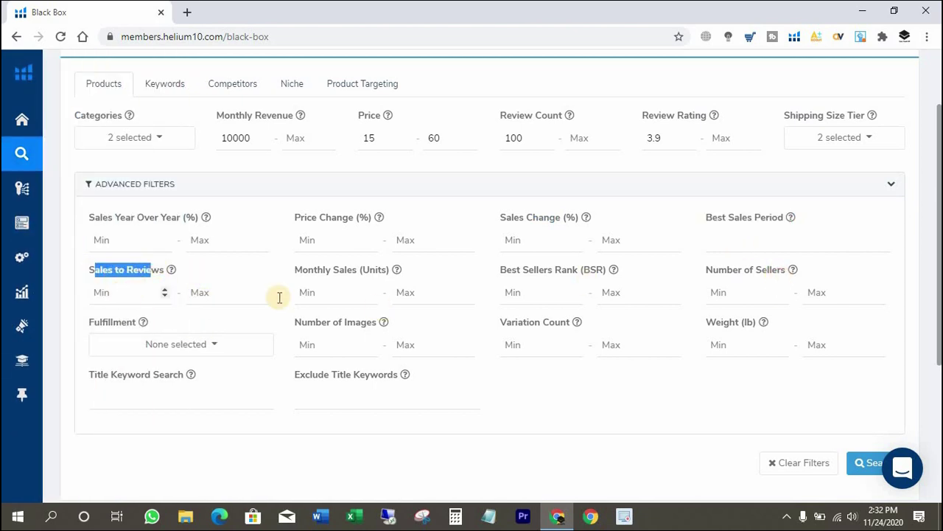
{"action": "left_click_drag", "start_coordinate": [302, 270], "coordinate": [342, 293]}
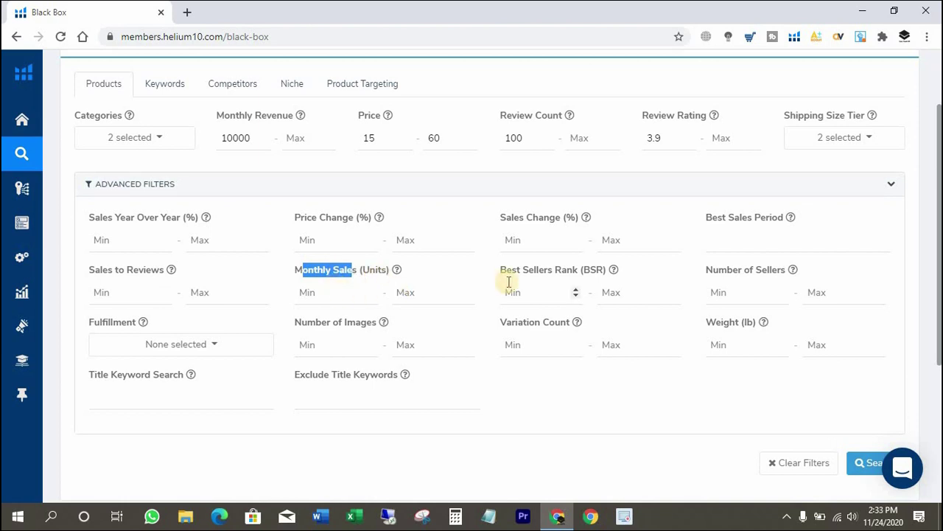
Cap the Best Sellers Rank at 49000 and limit the number of sellers to between 2 and 4.
{"action": "left_click_drag", "start_coordinate": [501, 270], "coordinate": [609, 270]}
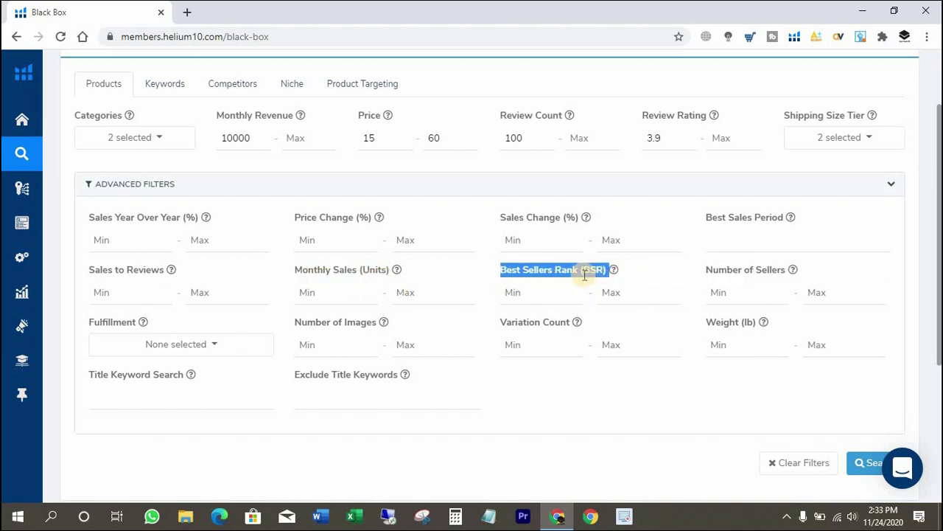
{"action": "left_click", "coordinate": [609, 295]}
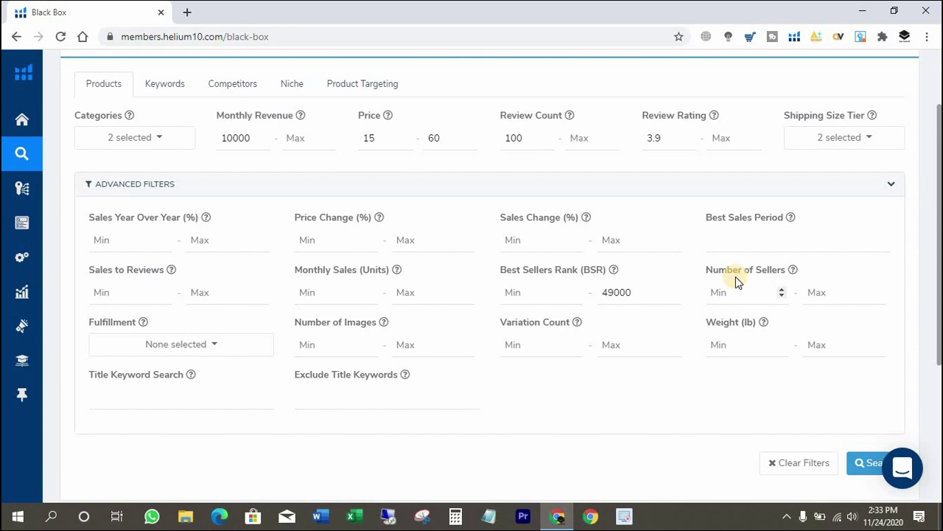
{"action": "type", "text": "1"}
{"action": "left_click", "coordinate": [824, 291]}
{"action": "left_click", "coordinate": [811, 293]}
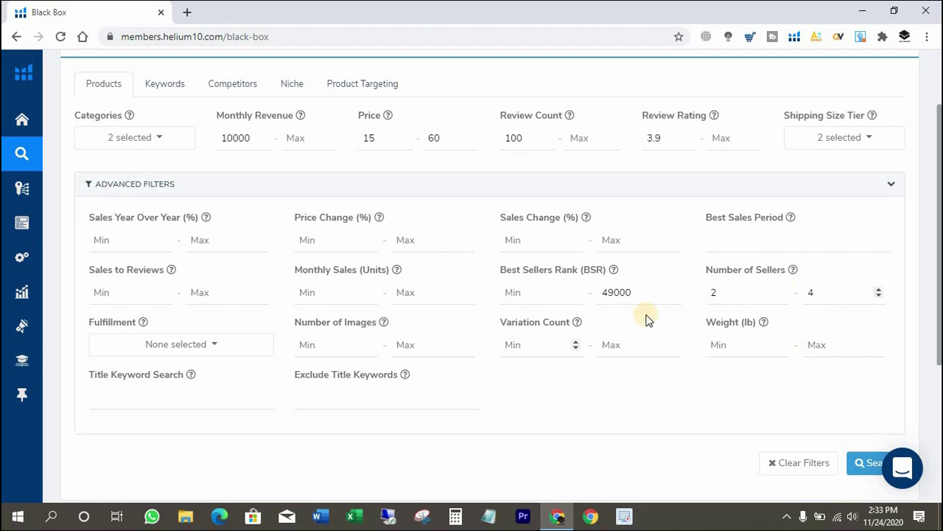
Restrict the fulfillment filter to FBA products only.
{"action": "left_click", "coordinate": [199, 345]}
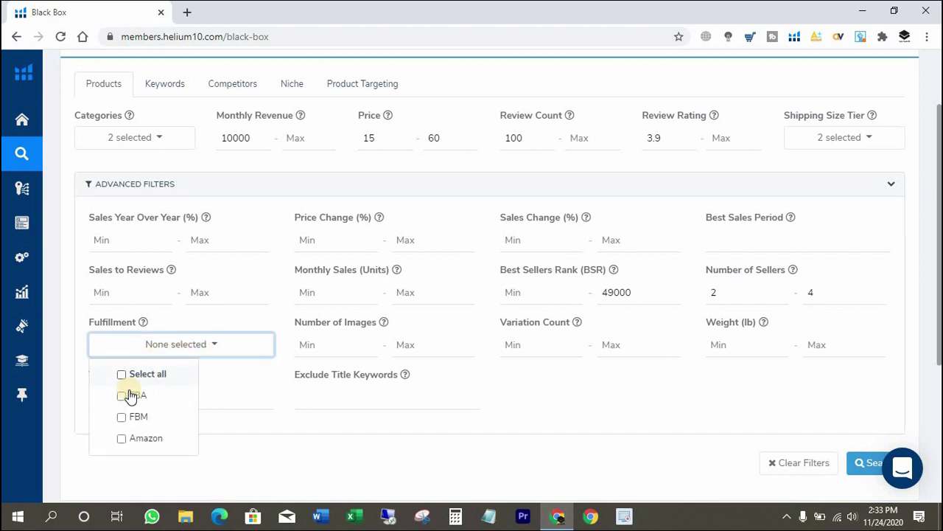
{"action": "left_click", "coordinate": [134, 397]}
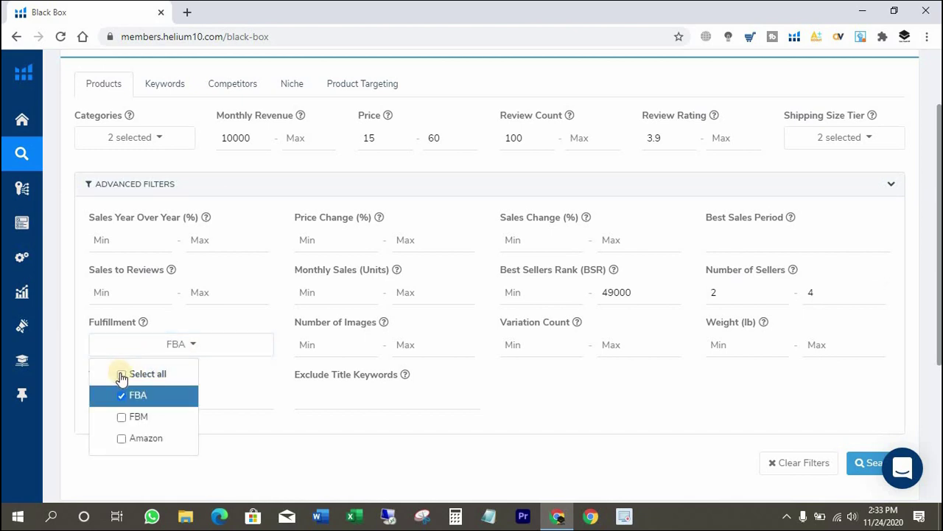
{"action": "left_click", "coordinate": [271, 367]}
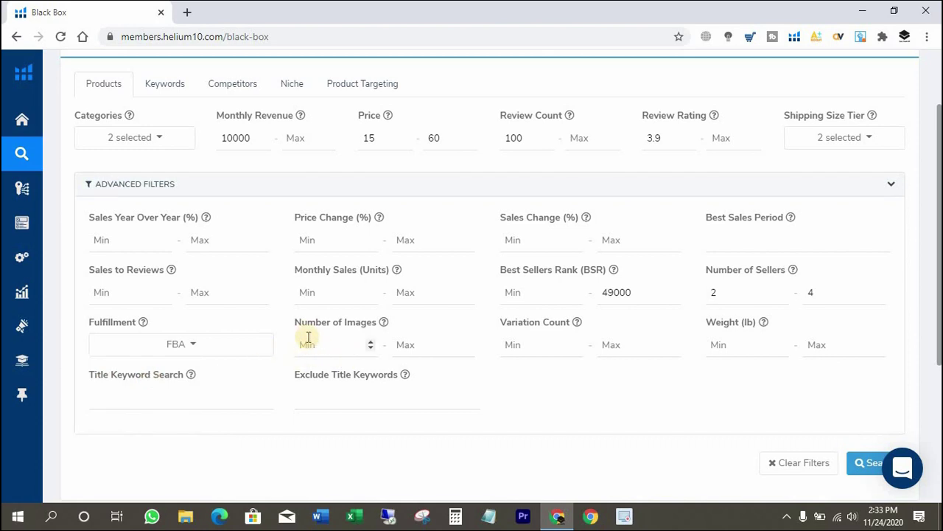
Review the image, variation and weight filters and limit the variation count to between 0 and 1.
{"action": "left_click_drag", "start_coordinate": [301, 325], "coordinate": [362, 322]}
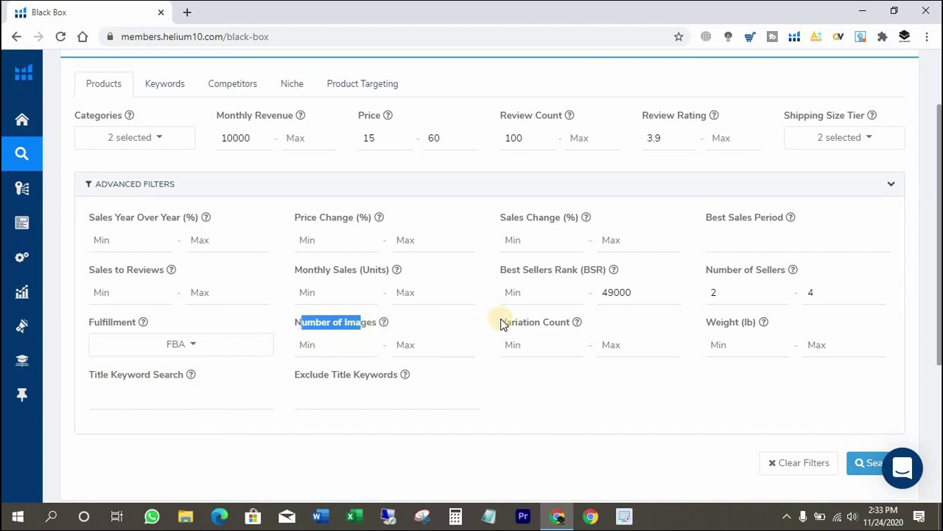
{"action": "left_click_drag", "start_coordinate": [500, 322], "coordinate": [580, 322]}
{"action": "left_click_drag", "start_coordinate": [715, 322], "coordinate": [757, 322]}
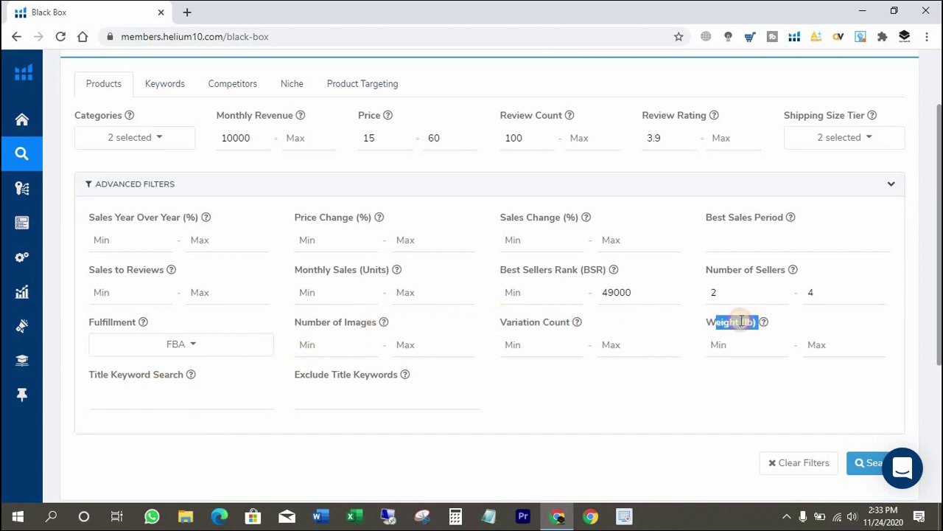
{"action": "left_click", "coordinate": [521, 344]}
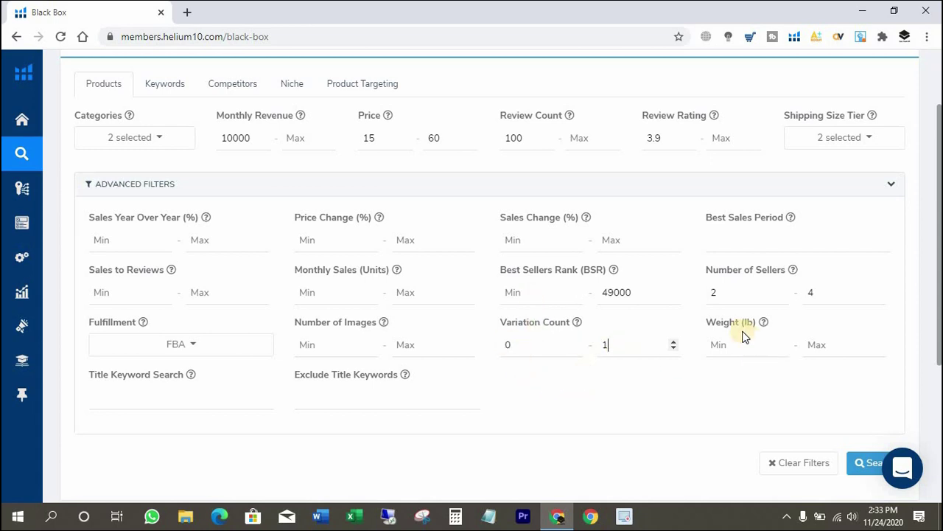
{"action": "left_click", "coordinate": [719, 344]}
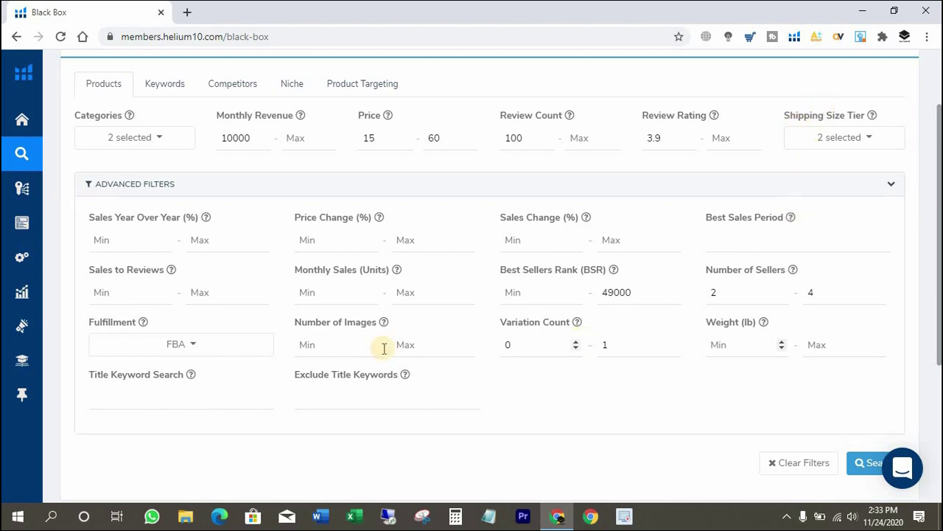
Run the product search with the chosen filters and examine the found products' details, sellers, price, sales and revenue.
{"action": "scroll", "coordinate": [811, 398], "scroll_direction": "down", "scroll_amount": 2}
{"action": "left_click", "coordinate": [876, 330]}
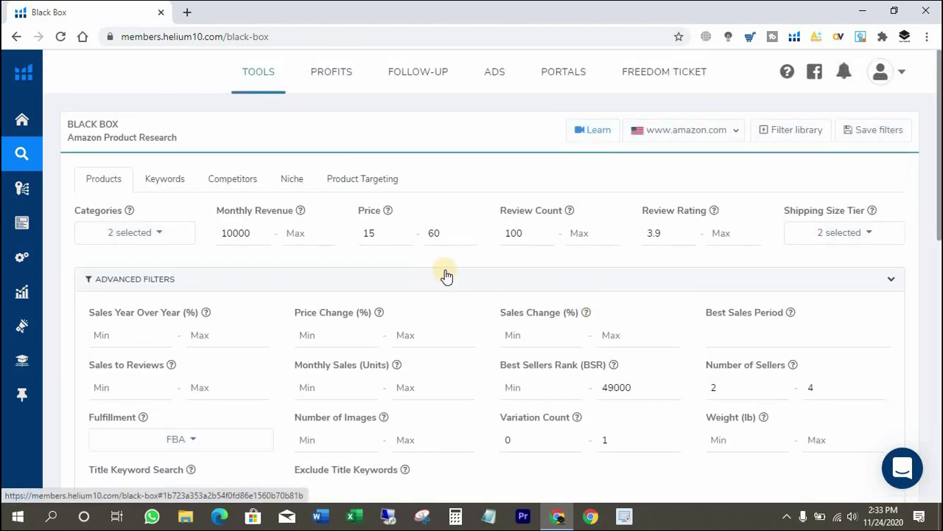
{"action": "scroll", "coordinate": [442, 274], "scroll_direction": "down", "scroll_amount": 5}
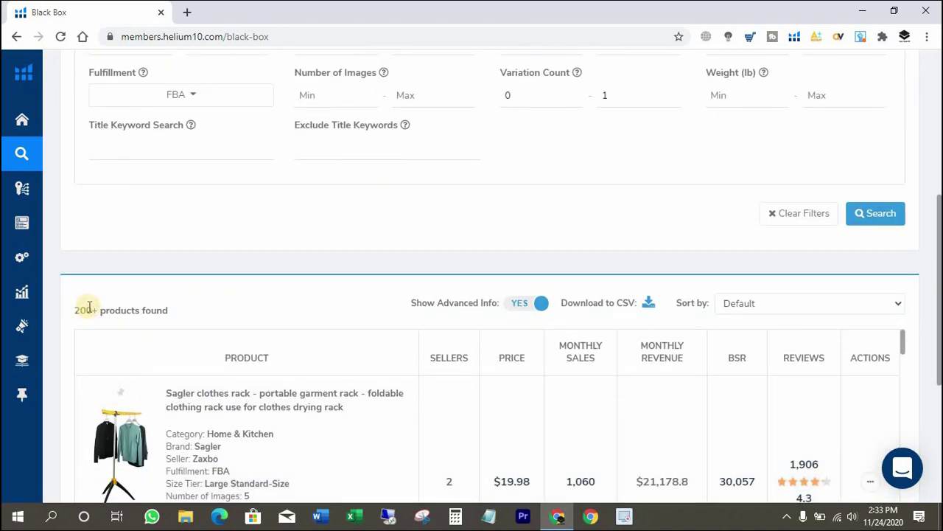
{"action": "left_click_drag", "start_coordinate": [73, 310], "coordinate": [181, 314]}
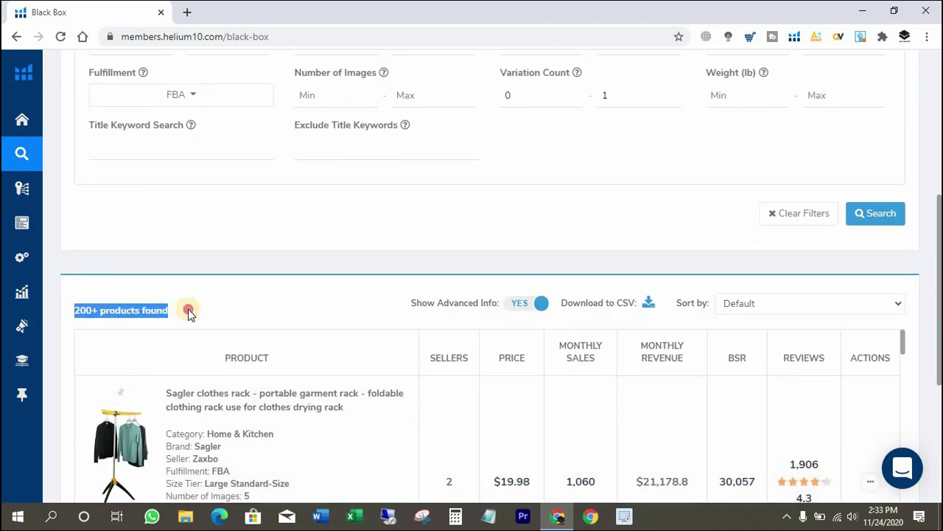
{"action": "left_click", "coordinate": [362, 243]}
{"action": "scroll", "coordinate": [516, 306], "scroll_direction": "down", "scroll_amount": 2}
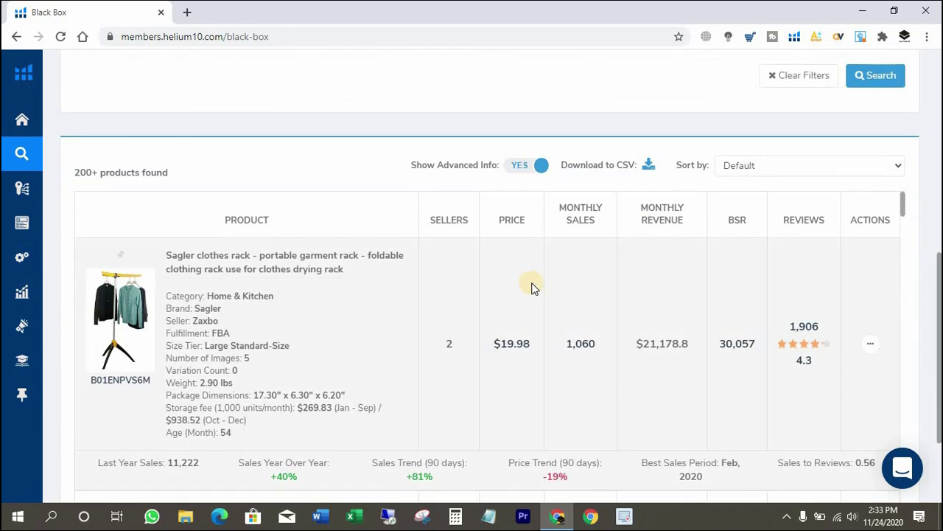
{"action": "scroll", "coordinate": [545, 291], "scroll_direction": "down", "scroll_amount": 2}
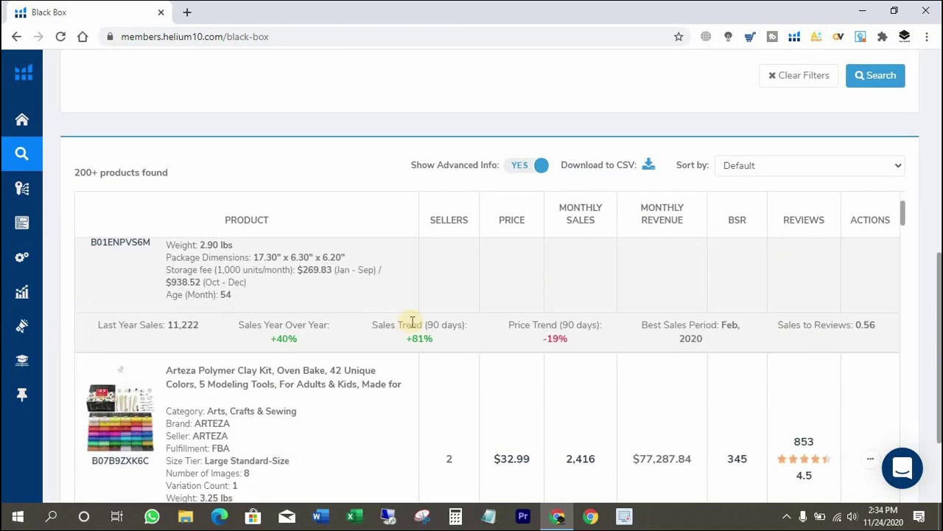
{"action": "scroll", "coordinate": [487, 317], "scroll_direction": "up", "scroll_amount": 4}
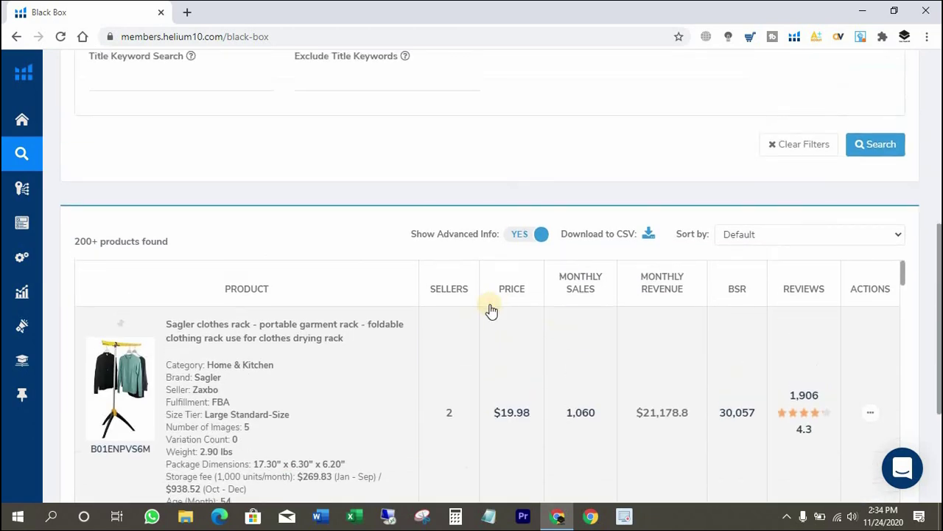
{"action": "scroll", "coordinate": [457, 276], "scroll_direction": "down", "scroll_amount": 1}
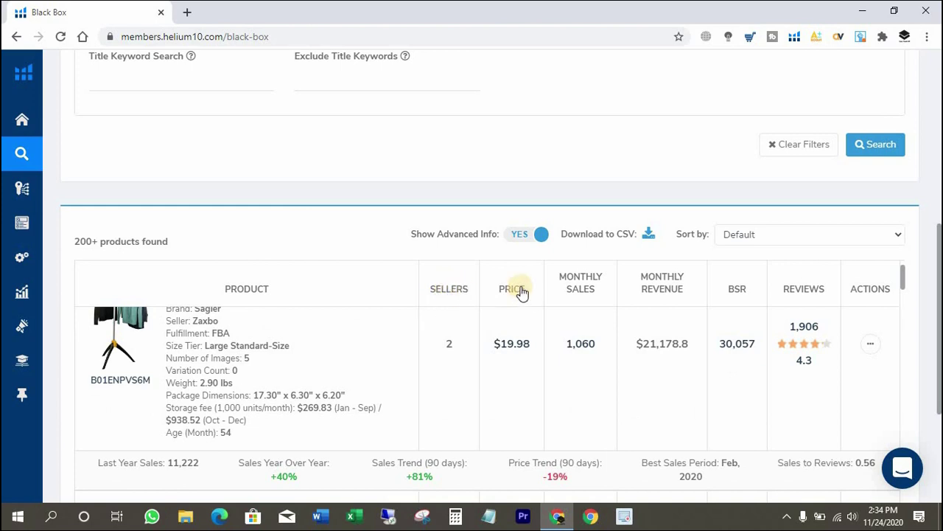
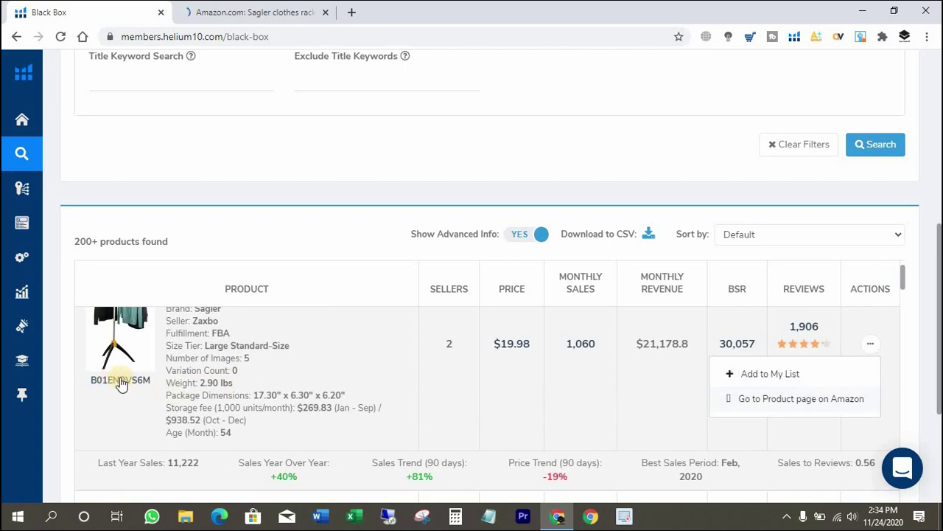
Open the Sagler clothes rack's Amazon product page from its ASIN in a new tab and view the listing.
{"action": "right_click", "coordinate": [111, 379]}
{"action": "left_click", "coordinate": [136, 390]}
{"action": "left_click", "coordinate": [413, 11]}
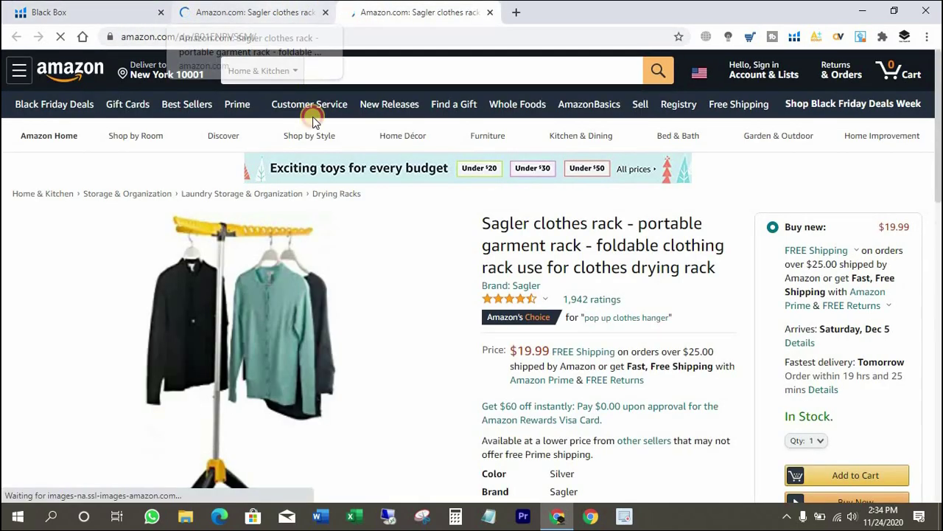
{"action": "scroll", "coordinate": [506, 299], "scroll_direction": "down", "scroll_amount": 2}
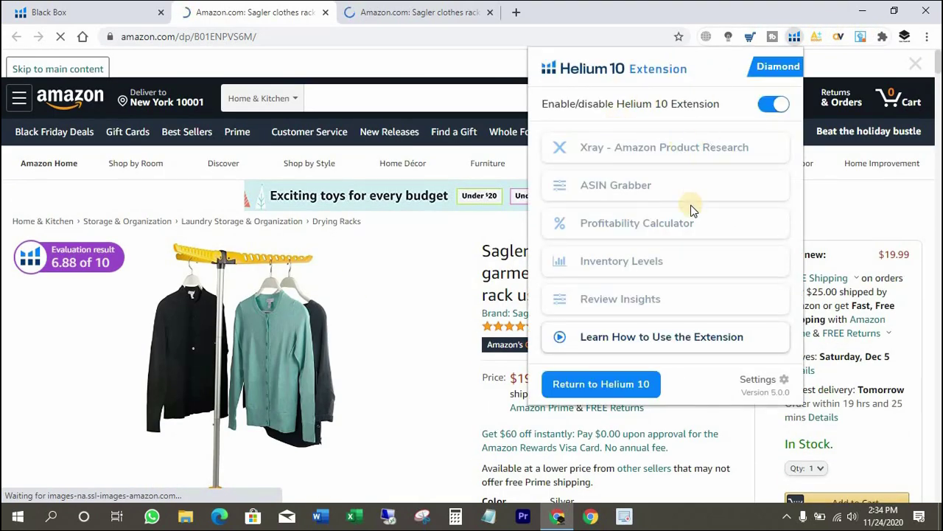
Search Google for "helium 10 chrome extension" in a new tab.
{"action": "left_click", "coordinate": [521, 12]}
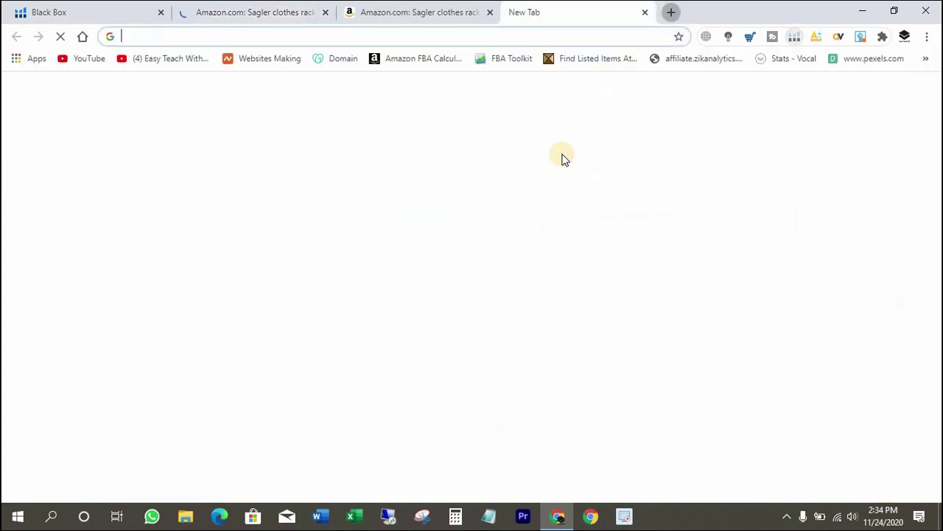
{"action": "type", "text": "heli"}
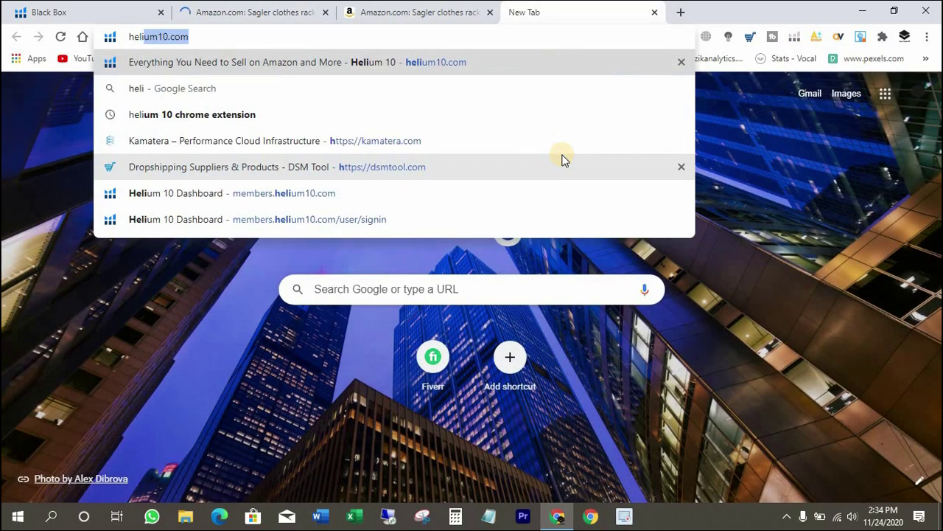
{"action": "type", "text": "um 10"}
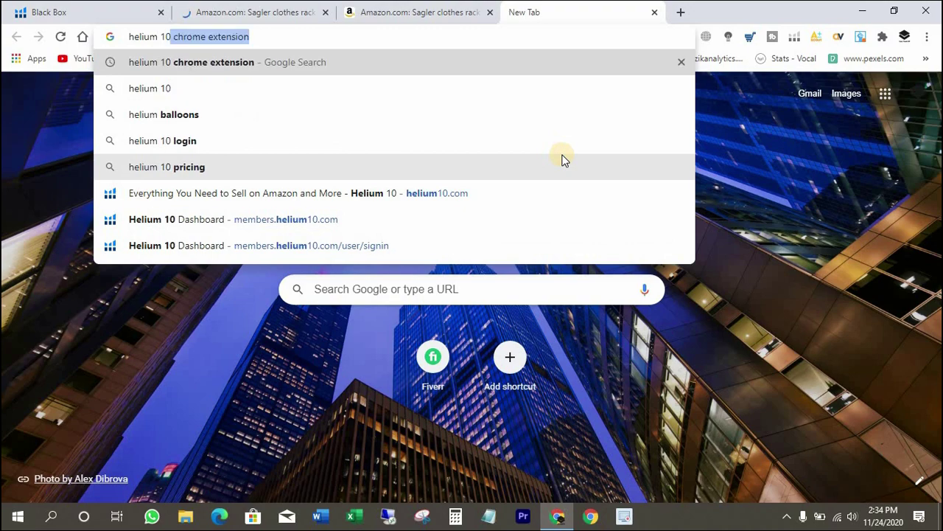
{"action": "key", "text": "Return"}
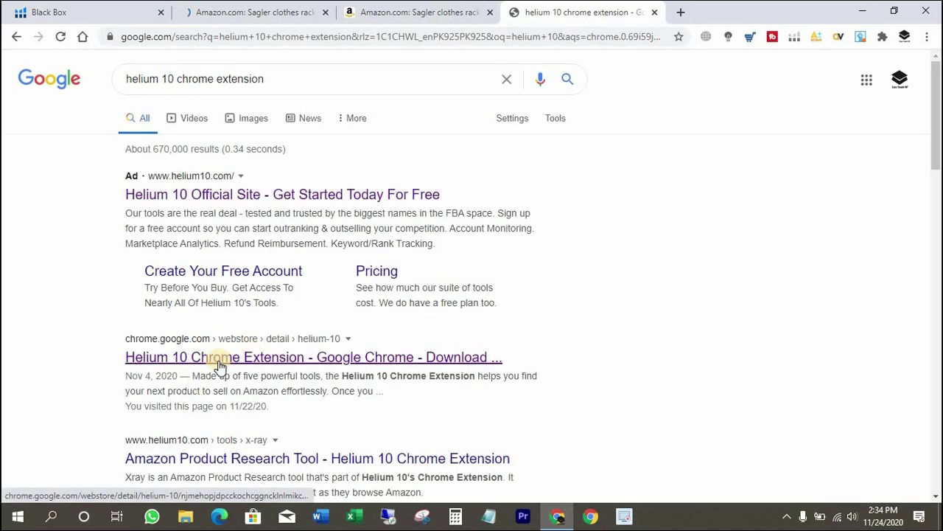
View the Helium 10 extension's Chrome Web Store page in a new tab, closing the search results and the store page.
{"action": "right_click", "coordinate": [230, 367]}
{"action": "left_click", "coordinate": [274, 369]}
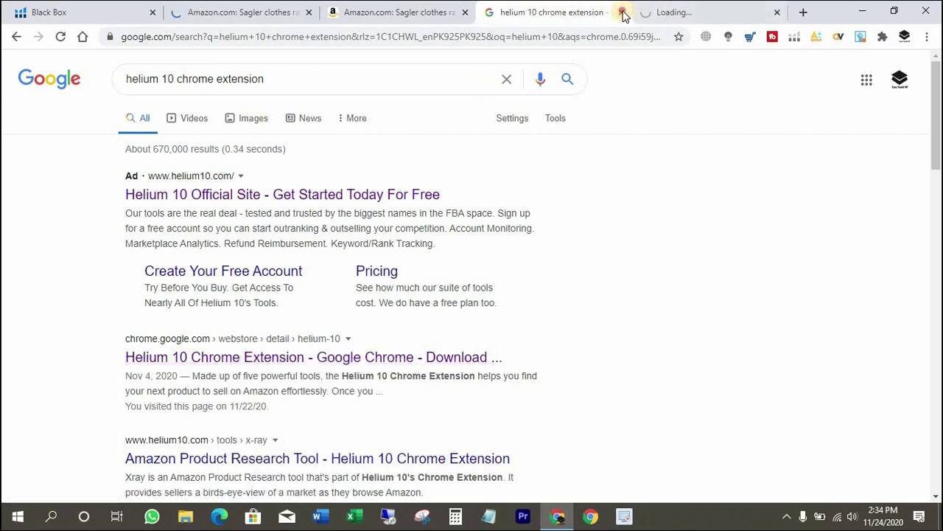
{"action": "left_click", "coordinate": [626, 11]}
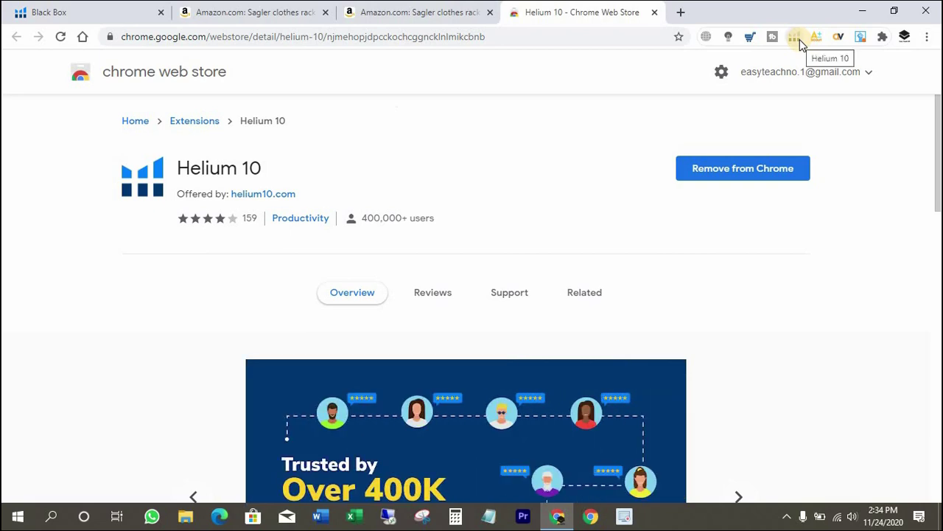
{"action": "left_click", "coordinate": [655, 13]}
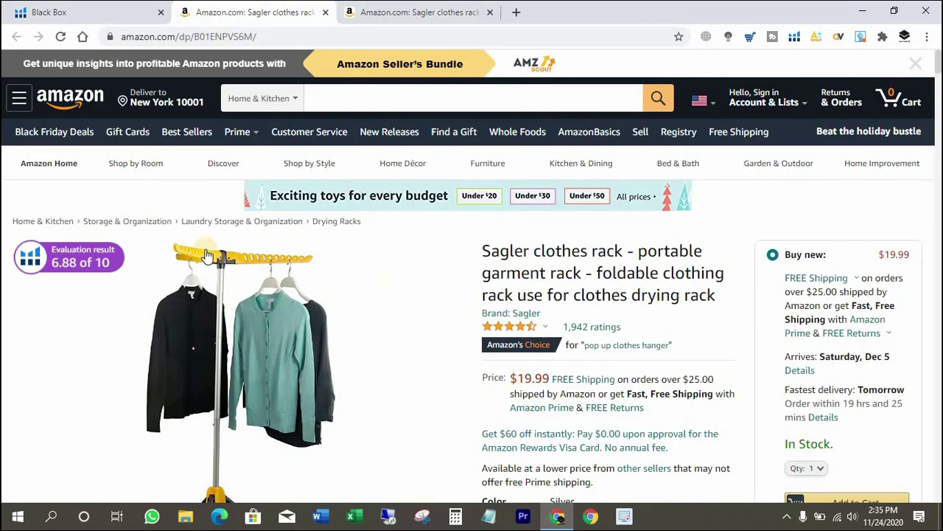
Review the clothes rack's price and sales rank history over 24 hours, 7 days, 30 days, 90 days and 1 year, plus the revenue calculator.
{"action": "scroll", "coordinate": [350, 283], "scroll_direction": "down", "scroll_amount": 1}
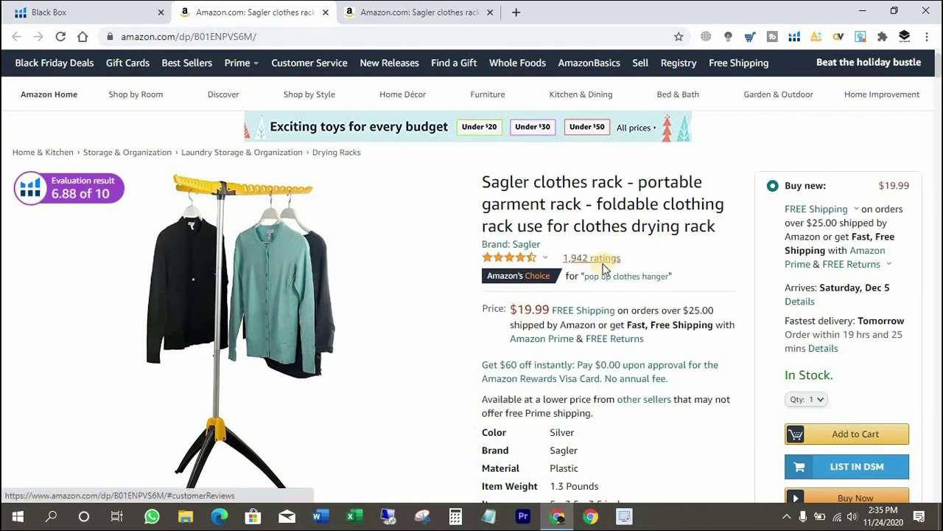
{"action": "scroll", "coordinate": [615, 265], "scroll_direction": "down", "scroll_amount": 5}
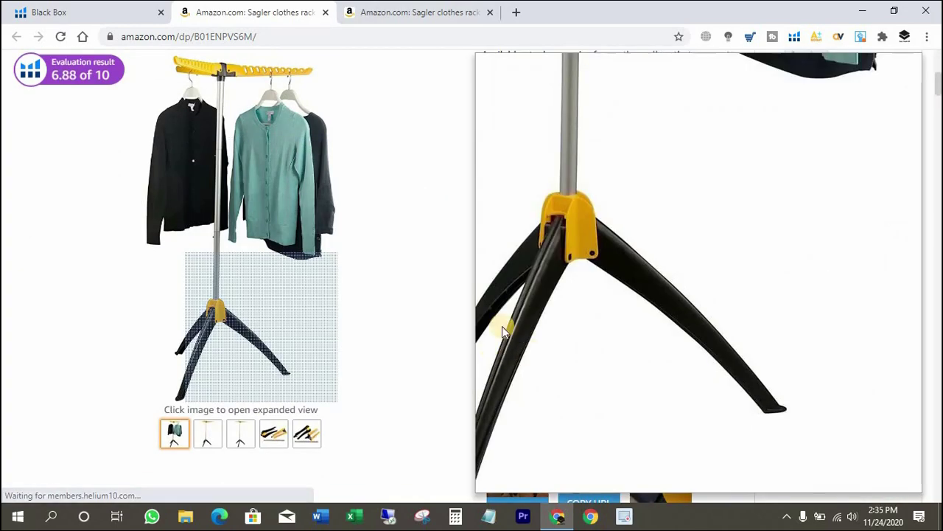
{"action": "scroll", "coordinate": [502, 326], "scroll_direction": "down", "scroll_amount": 8}
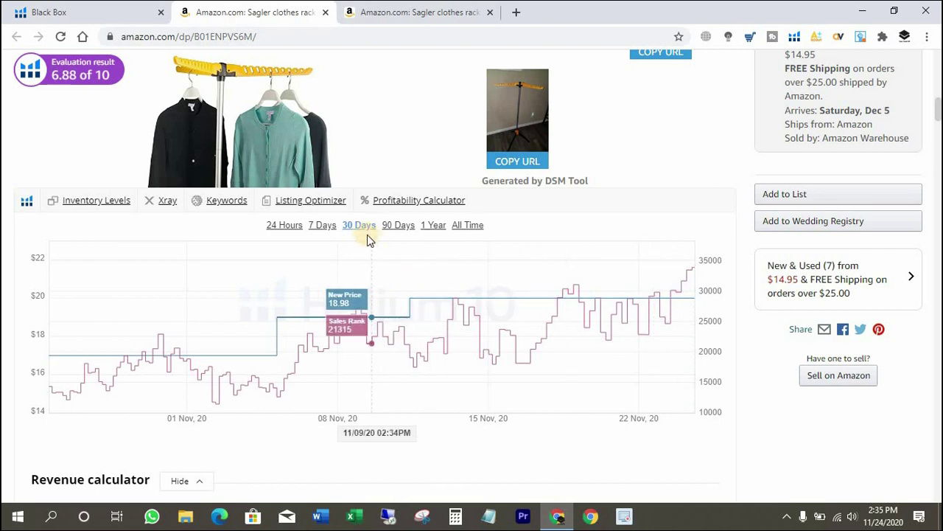
{"action": "left_click", "coordinate": [278, 228]}
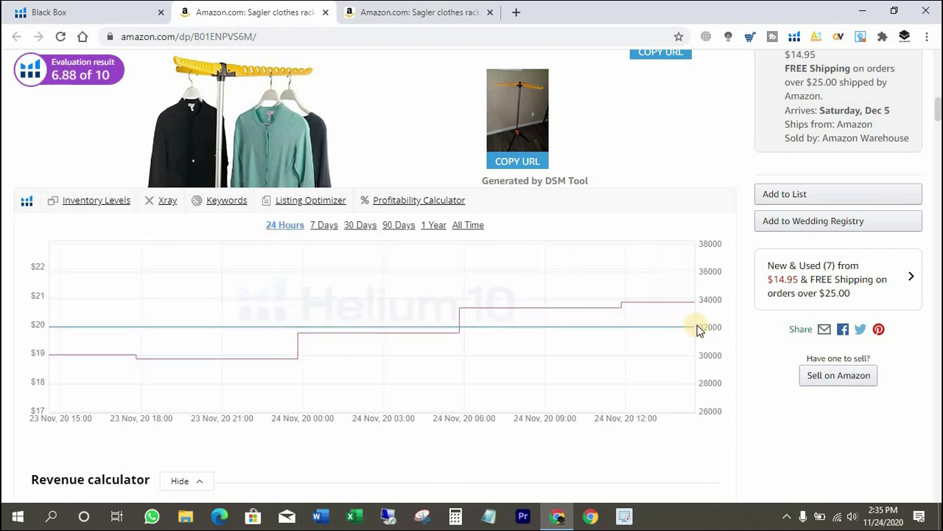
{"action": "left_click", "coordinate": [323, 230]}
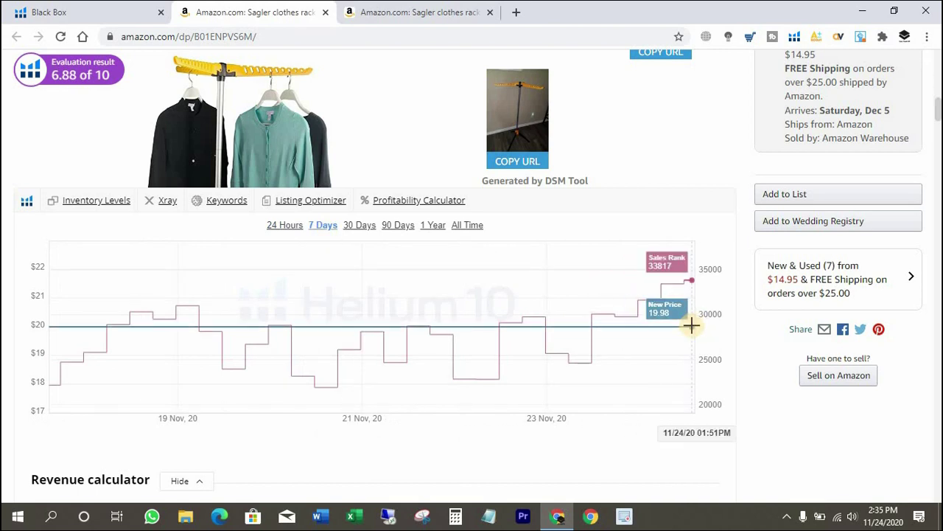
{"action": "left_click", "coordinate": [359, 226]}
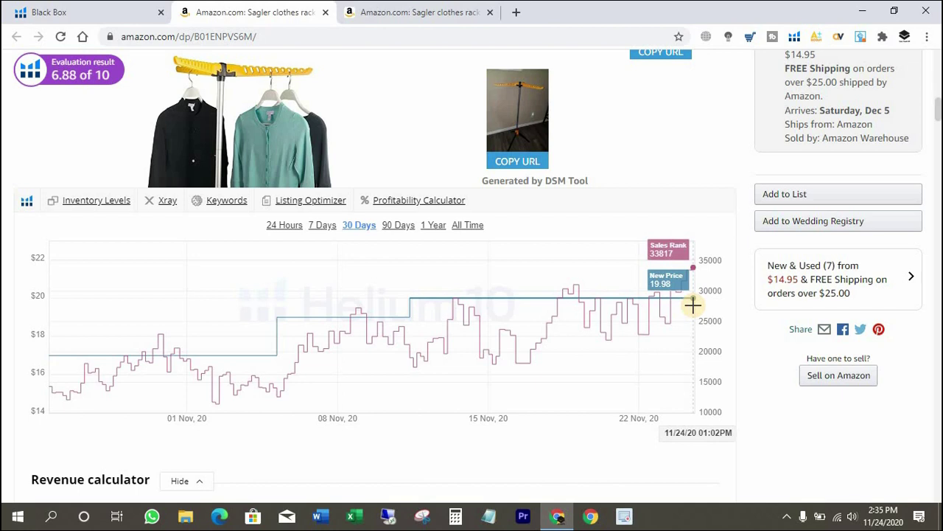
{"action": "left_click", "coordinate": [395, 226]}
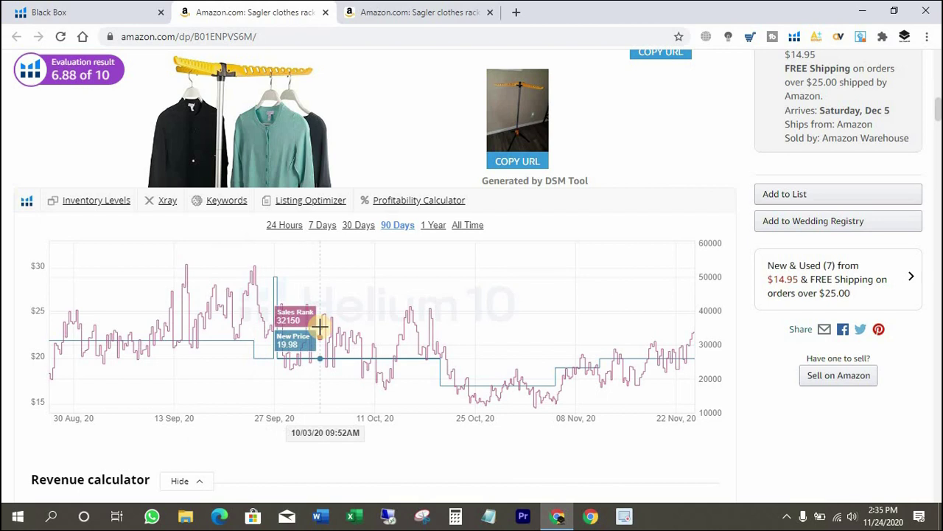
{"action": "left_click", "coordinate": [434, 226]}
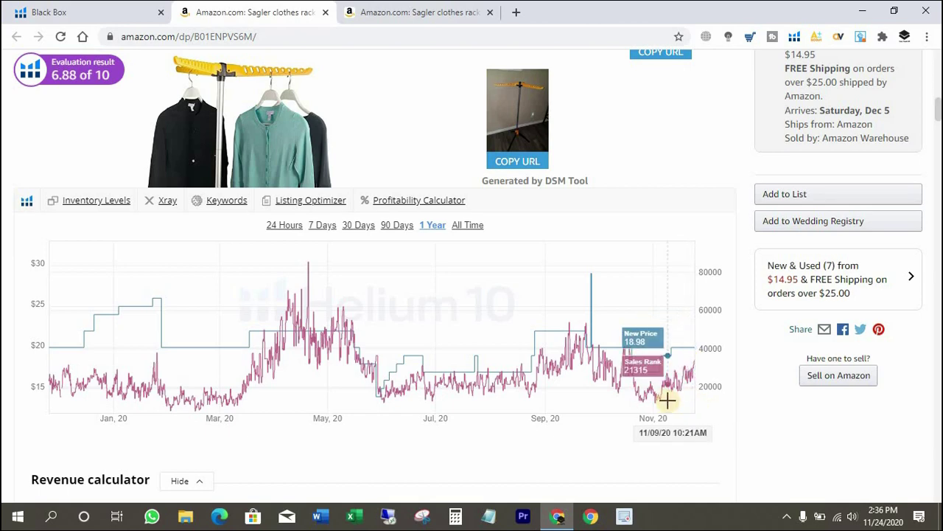
{"action": "scroll", "coordinate": [671, 383], "scroll_direction": "down", "scroll_amount": 5}
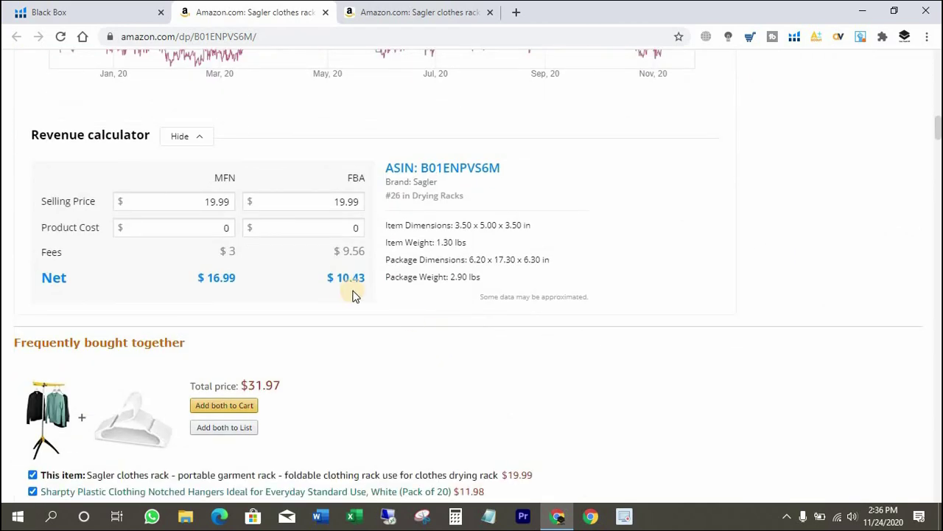
{"action": "scroll", "coordinate": [341, 304], "scroll_direction": "up", "scroll_amount": 5}
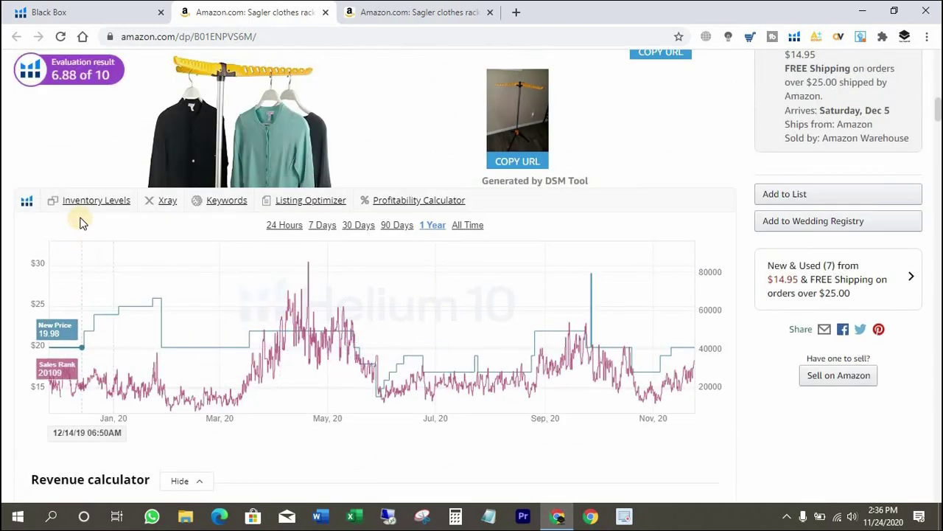
Check the clothes rack's inventory levels per seller, including the Amazon Warehouse and Zaxbo stock, and close the overview.
{"action": "left_click", "coordinate": [87, 210]}
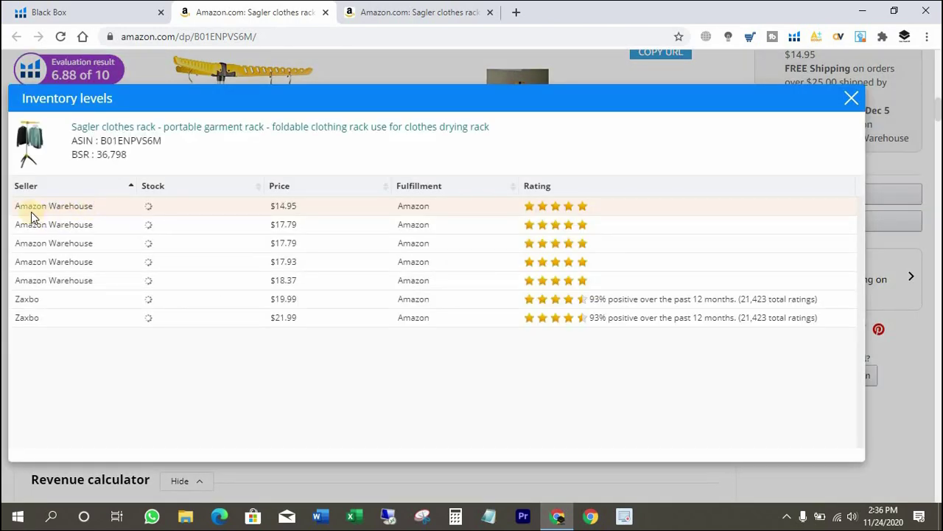
{"action": "left_click_drag", "start_coordinate": [22, 209], "coordinate": [37, 225]}
{"action": "left_click_drag", "start_coordinate": [46, 279], "coordinate": [42, 278]}
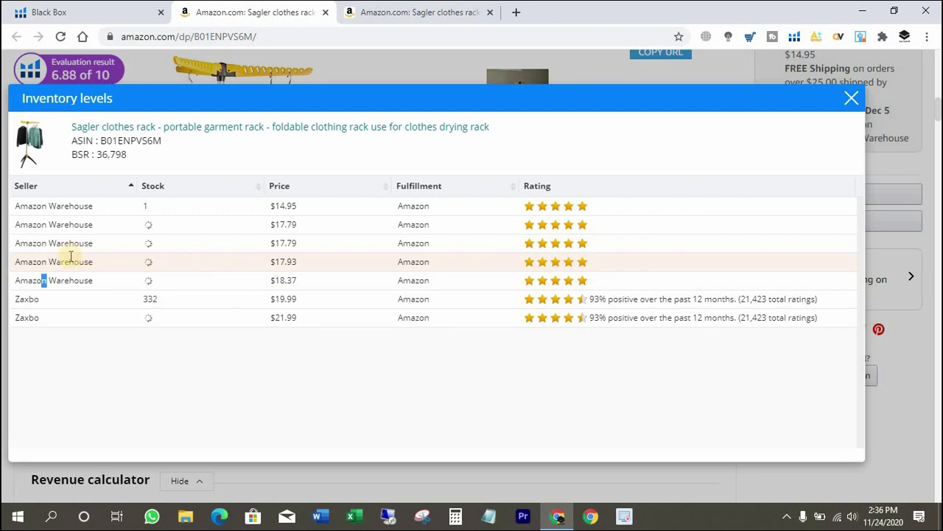
{"action": "left_click_drag", "start_coordinate": [164, 297], "coordinate": [157, 209]}
{"action": "left_click", "coordinate": [148, 300]}
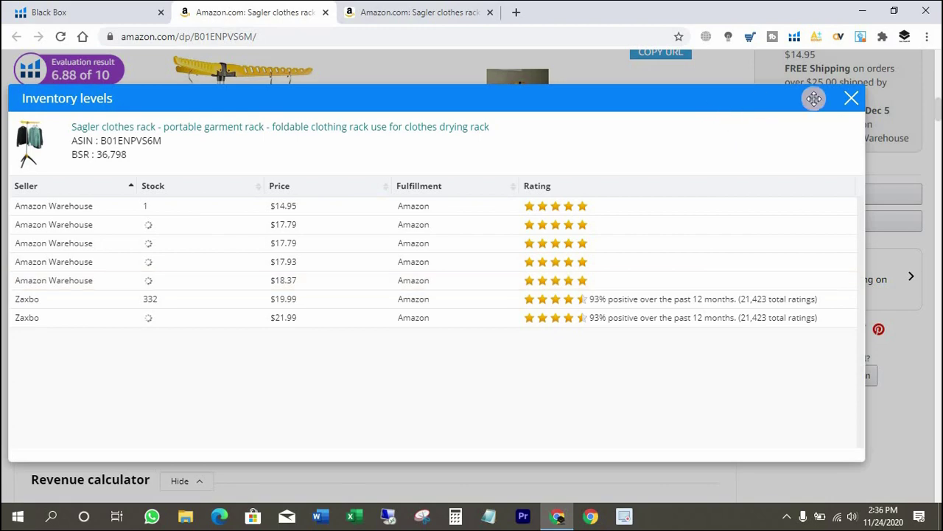
{"action": "left_click", "coordinate": [851, 103]}
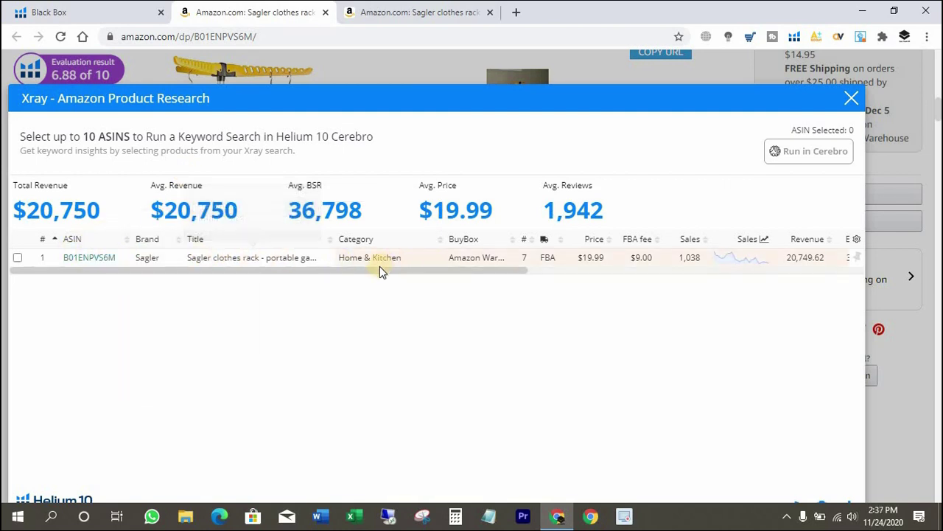
Examine all data columns of the clothes rack's Xray product research through to the listing creation date, and close it.
{"action": "left_click_drag", "start_coordinate": [400, 270], "coordinate": [723, 271]}
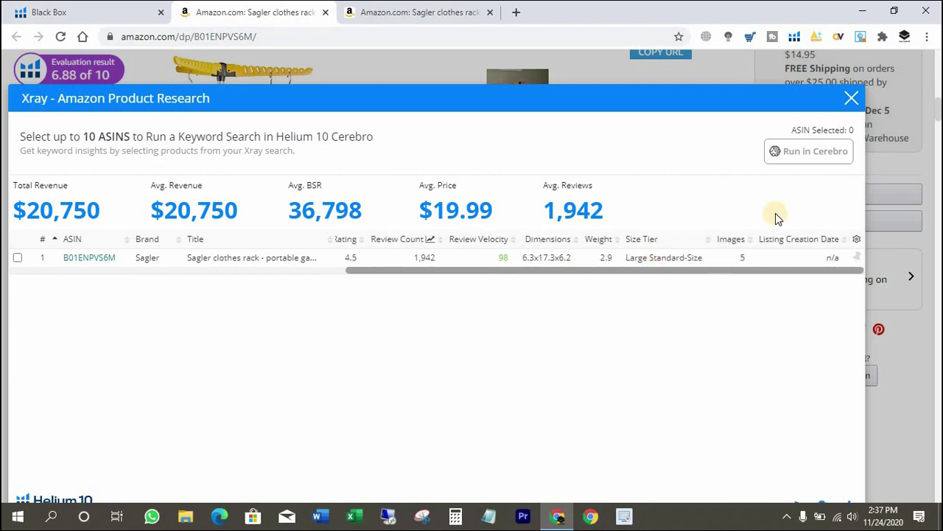
{"action": "left_click", "coordinate": [853, 99]}
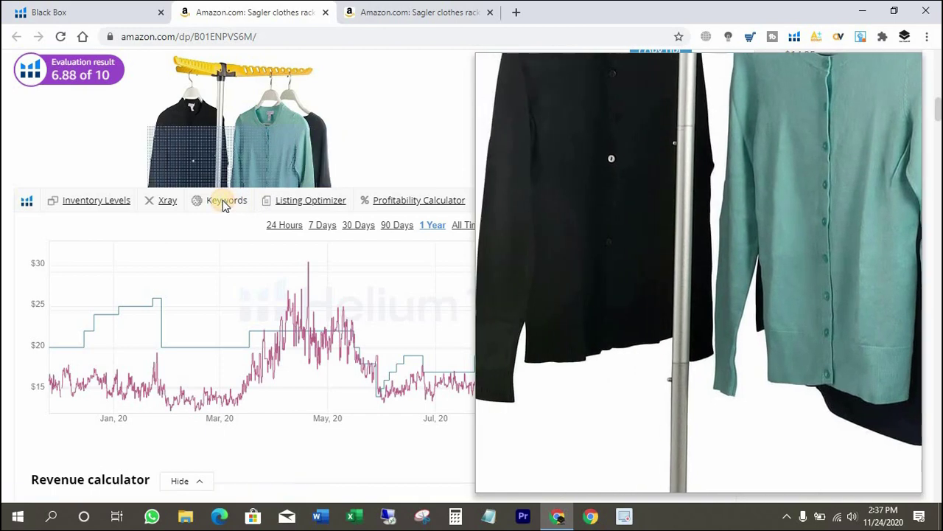
Open the clothes rack's keywords in Cerebro and examine the distribution, frequently bought products, word frequency and keyword filters.
{"action": "left_click", "coordinate": [224, 201]}
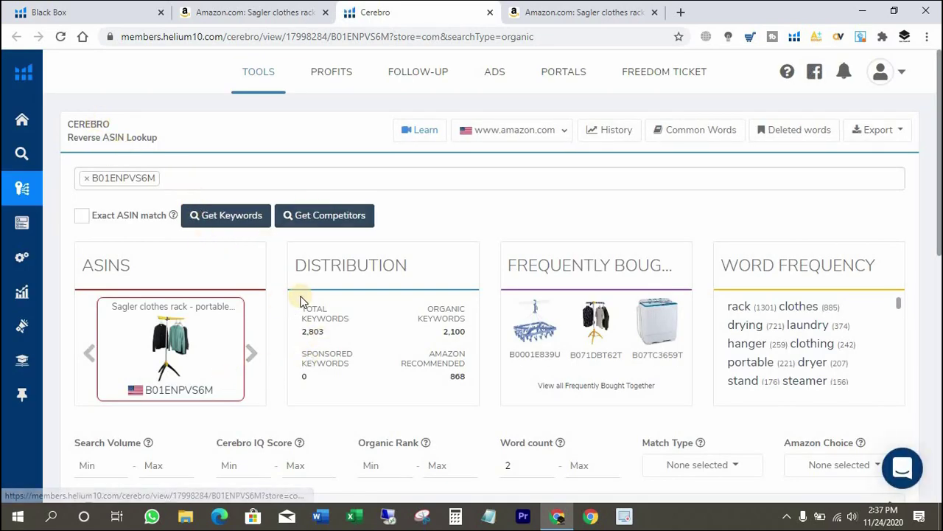
{"action": "scroll", "coordinate": [221, 302], "scroll_direction": "down", "scroll_amount": 1}
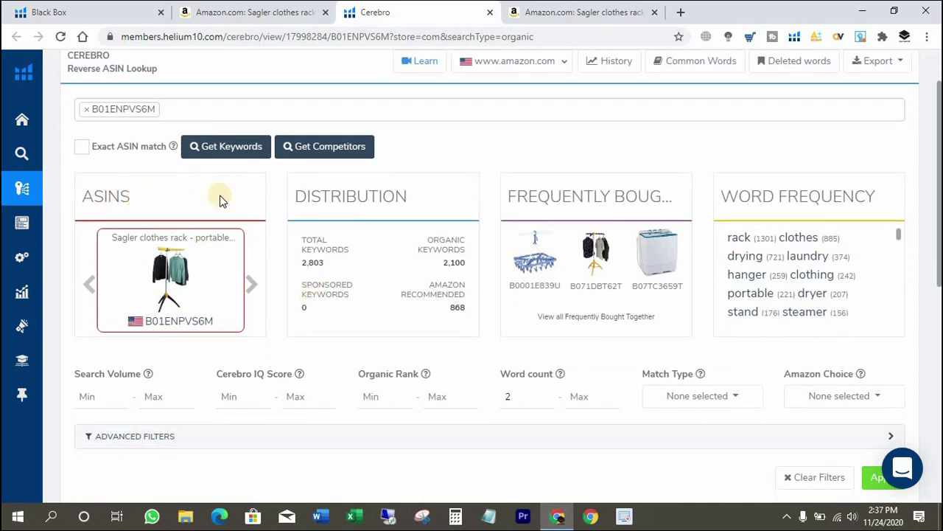
{"action": "left_click_drag", "start_coordinate": [300, 193], "coordinate": [435, 204]}
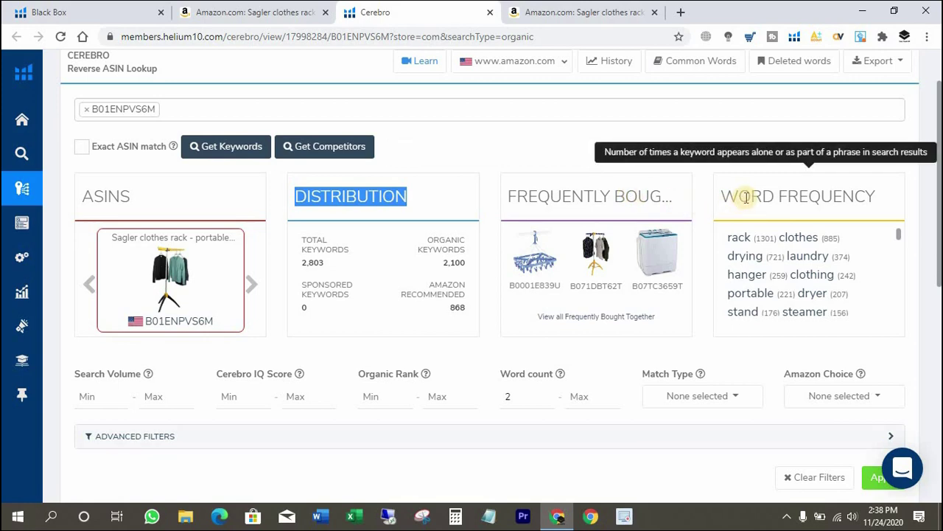
{"action": "scroll", "coordinate": [747, 197], "scroll_direction": "down", "scroll_amount": 2}
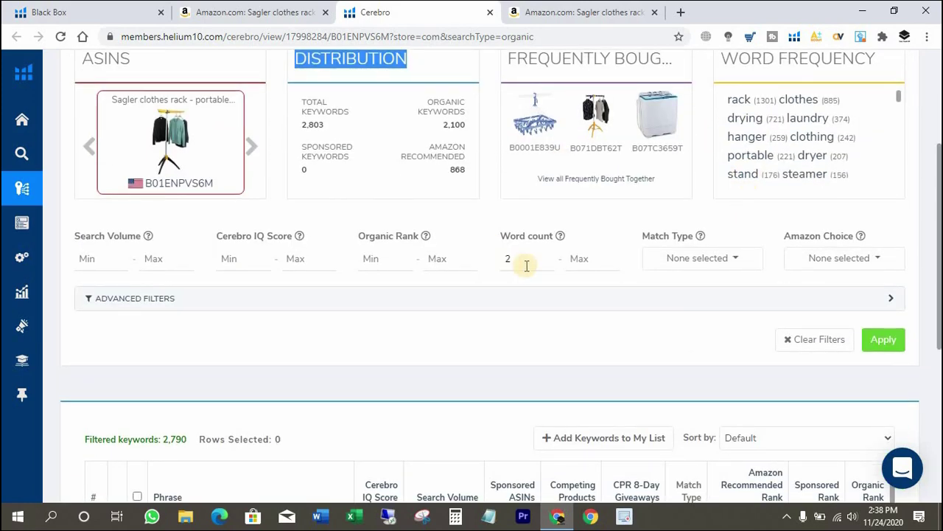
Look through the first page of Cerebro keyword phrases with their search volumes and competing products.
{"action": "scroll", "coordinate": [398, 251], "scroll_direction": "down", "scroll_amount": 3}
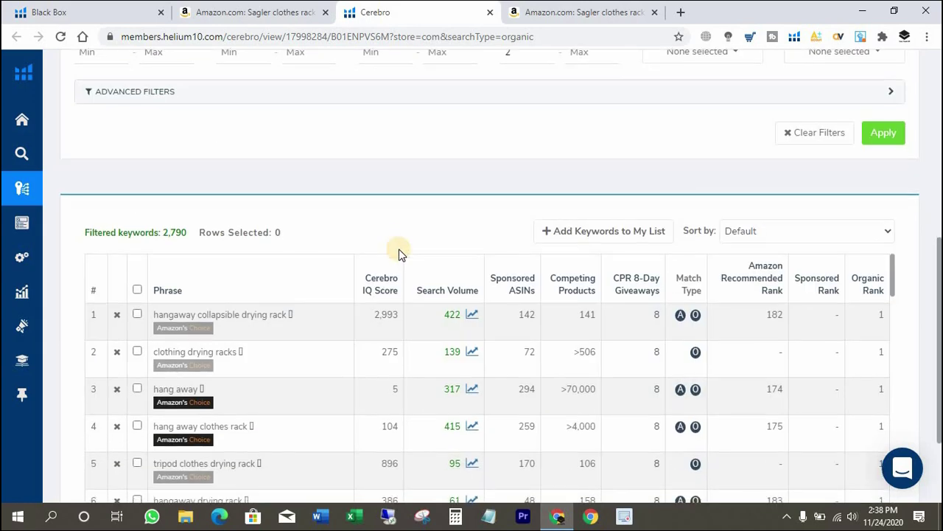
{"action": "scroll", "coordinate": [398, 253], "scroll_direction": "down", "scroll_amount": 2}
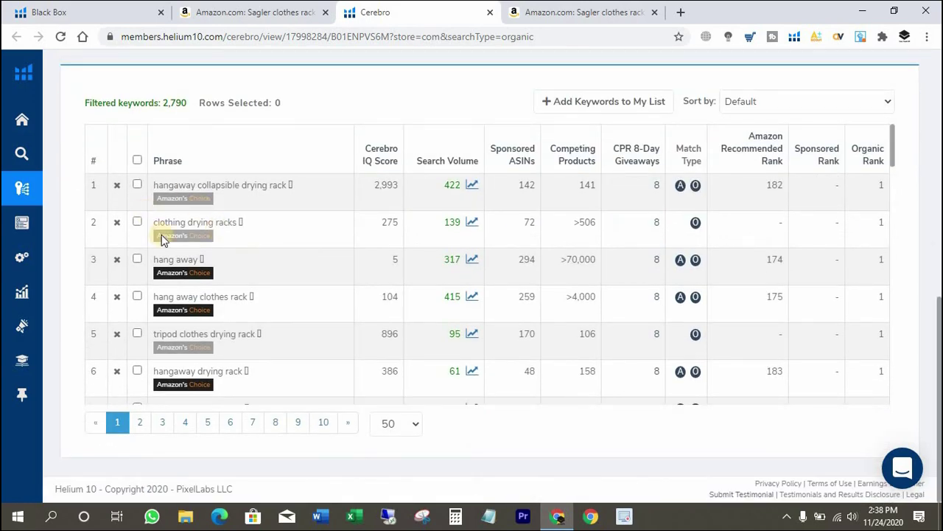
{"action": "scroll", "coordinate": [361, 269], "scroll_direction": "down", "scroll_amount": 4}
{"action": "scroll", "coordinate": [415, 274], "scroll_direction": "down", "scroll_amount": 2}
{"action": "scroll", "coordinate": [415, 274], "scroll_direction": "down", "scroll_amount": 5}
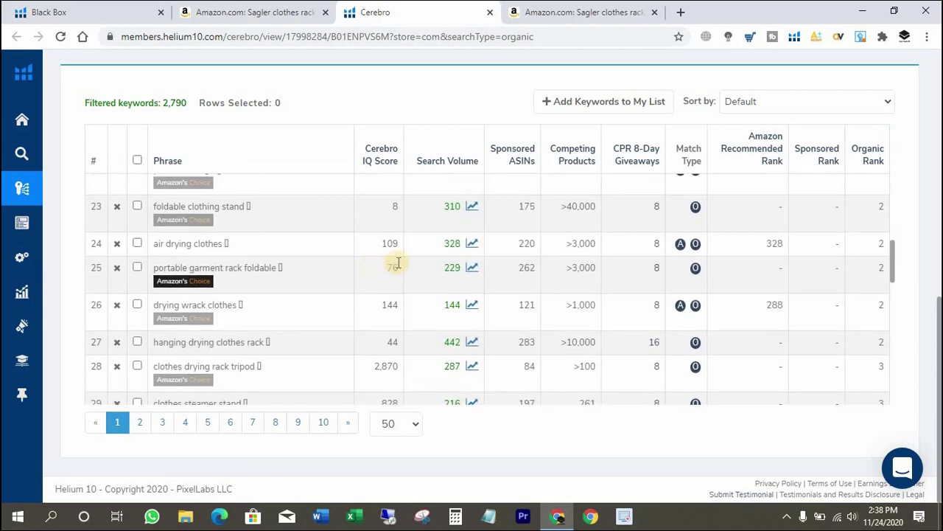
{"action": "scroll", "coordinate": [395, 263], "scroll_direction": "down", "scroll_amount": 7}
{"action": "scroll", "coordinate": [377, 262], "scroll_direction": "down", "scroll_amount": 4}
Review page 3 of the keyword phrases, including "hanging racks for laundry" and "drying rack hockey", and close the Cerebro page.
{"action": "left_click", "coordinate": [163, 424]}
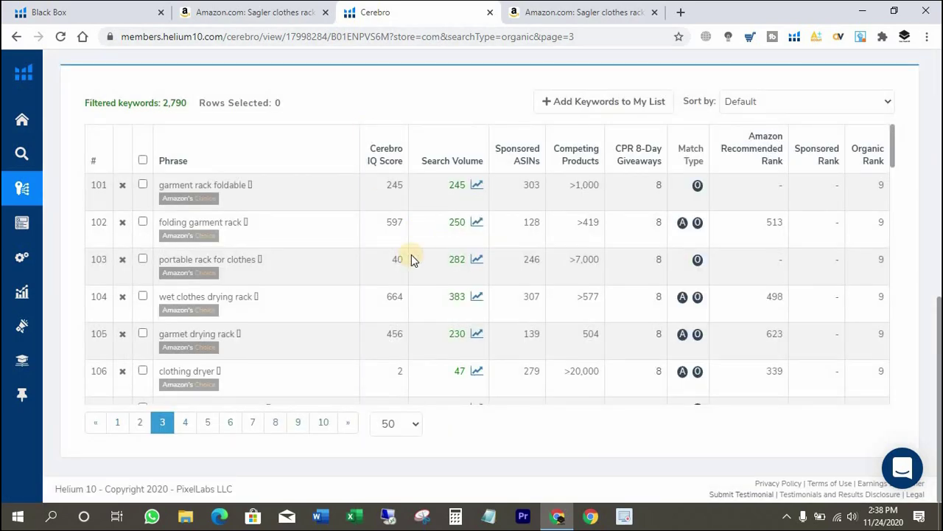
{"action": "scroll", "coordinate": [346, 280], "scroll_direction": "down", "scroll_amount": 2}
{"action": "scroll", "coordinate": [473, 261], "scroll_direction": "down", "scroll_amount": 10}
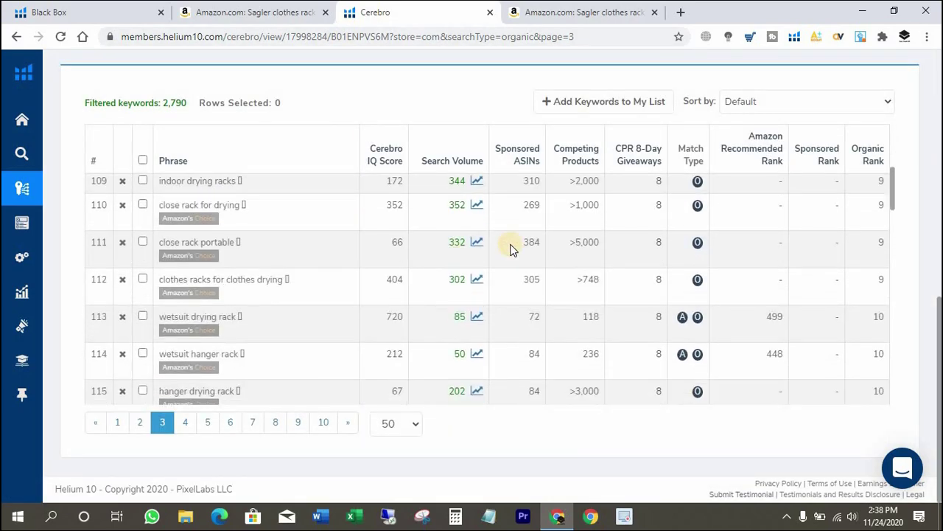
{"action": "scroll", "coordinate": [442, 269], "scroll_direction": "down", "scroll_amount": 7}
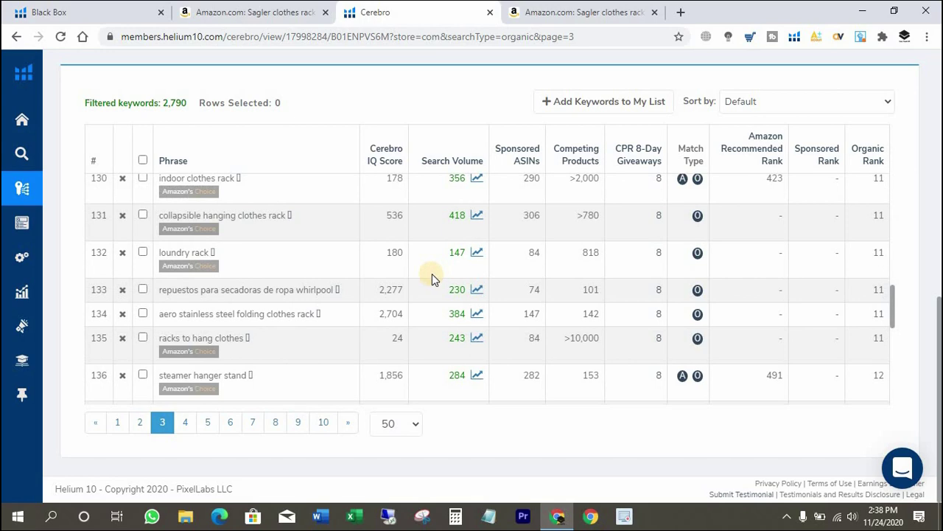
{"action": "scroll", "coordinate": [390, 301], "scroll_direction": "down", "scroll_amount": 3}
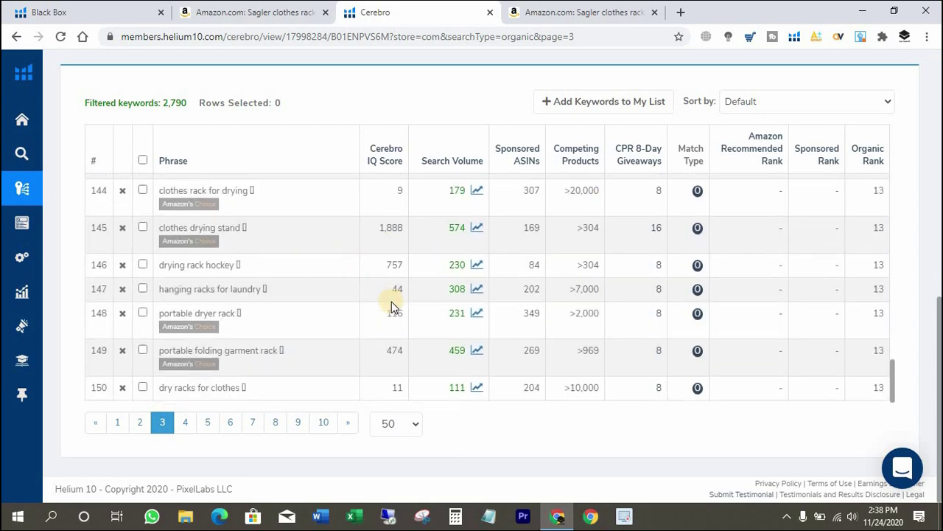
{"action": "left_click_drag", "start_coordinate": [169, 290], "coordinate": [274, 290]}
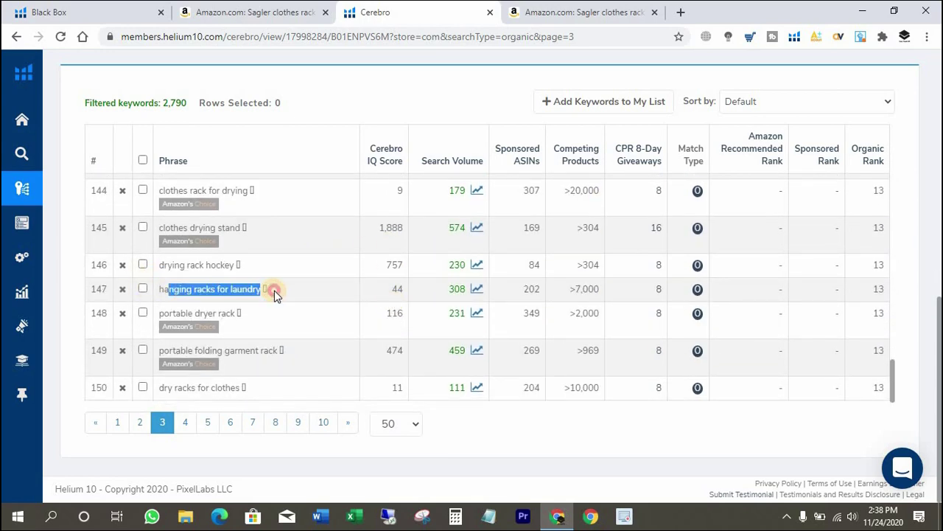
{"action": "left_click_drag", "start_coordinate": [169, 267], "coordinate": [238, 270]}
{"action": "scroll", "coordinate": [302, 295], "scroll_direction": "down", "scroll_amount": 1}
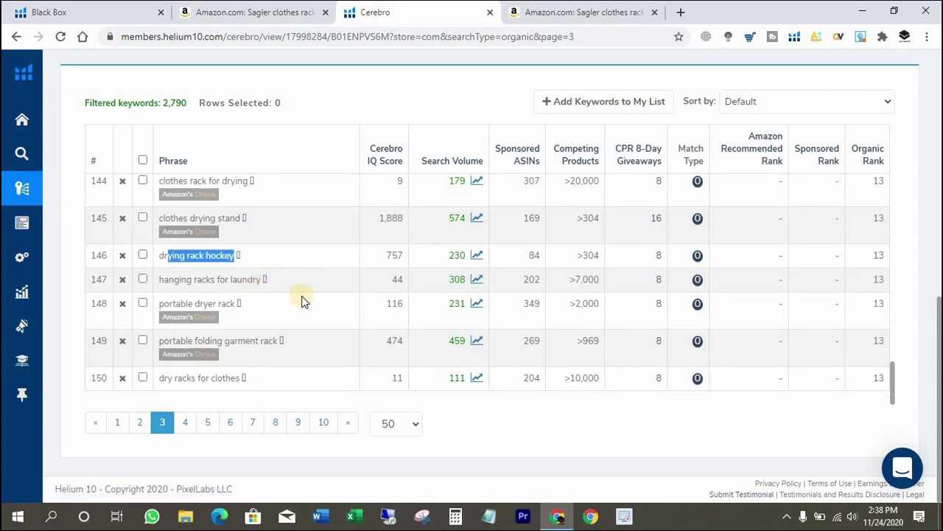
{"action": "scroll", "coordinate": [398, 296], "scroll_direction": "up", "scroll_amount": 12}
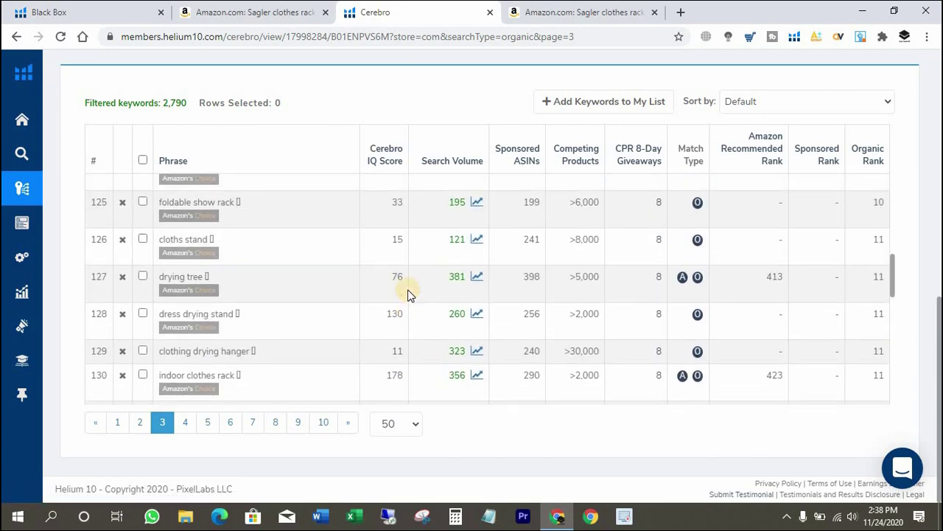
{"action": "scroll", "coordinate": [411, 294], "scroll_direction": "up", "scroll_amount": 4}
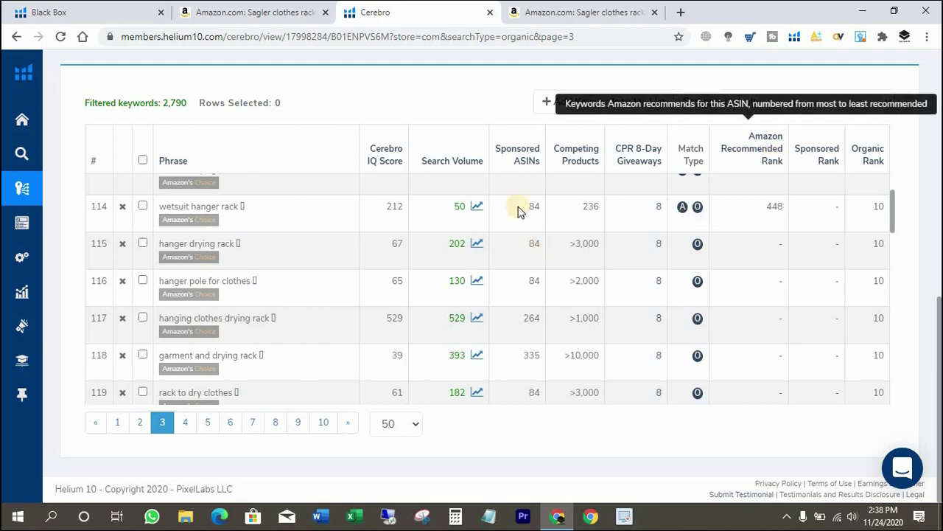
{"action": "left_click", "coordinate": [489, 12]}
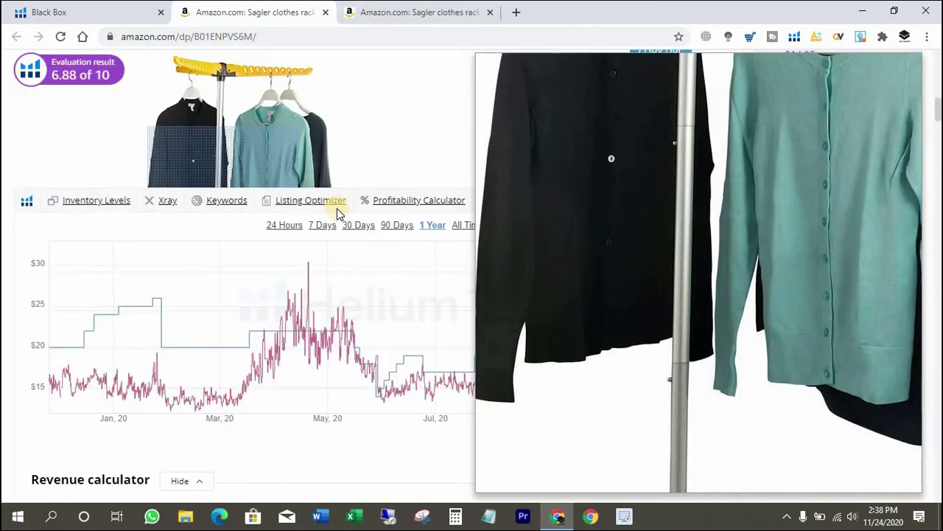
Open the clothes rack's Profitability Calculator, reposition it over the page, and check the product title and dimensions.
{"action": "left_click", "coordinate": [402, 203]}
{"action": "left_click_drag", "start_coordinate": [193, 93], "coordinate": [217, 59]}
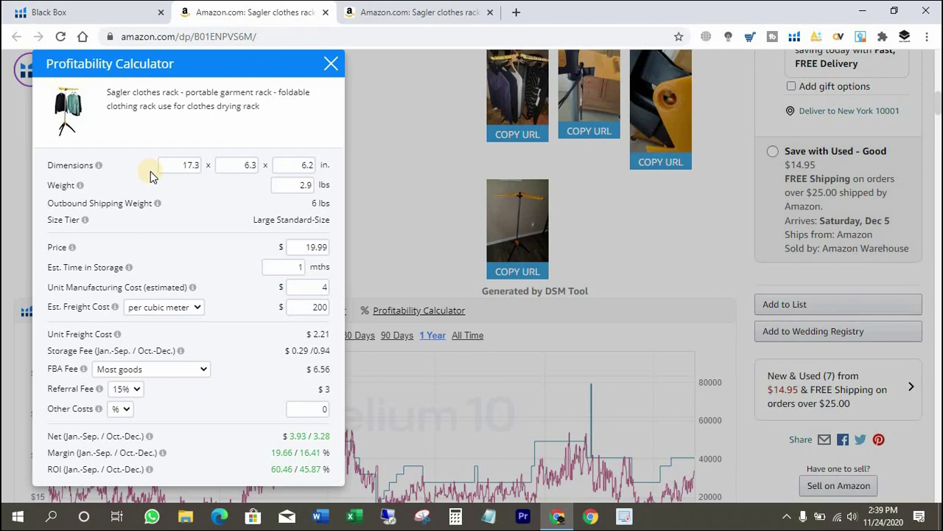
{"action": "left_click_drag", "start_coordinate": [144, 59], "coordinate": [138, 66]}
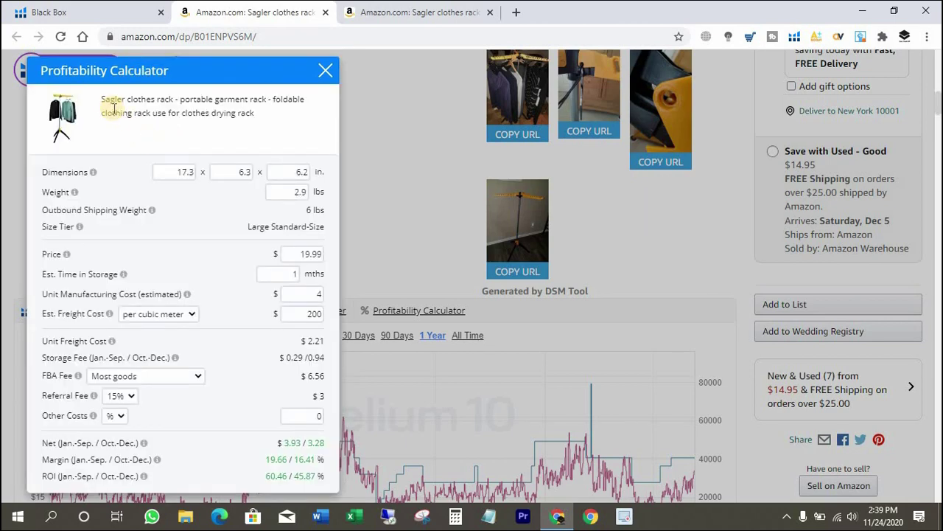
{"action": "left_click_drag", "start_coordinate": [163, 103], "coordinate": [221, 107]}
{"action": "left_click", "coordinate": [228, 111]}
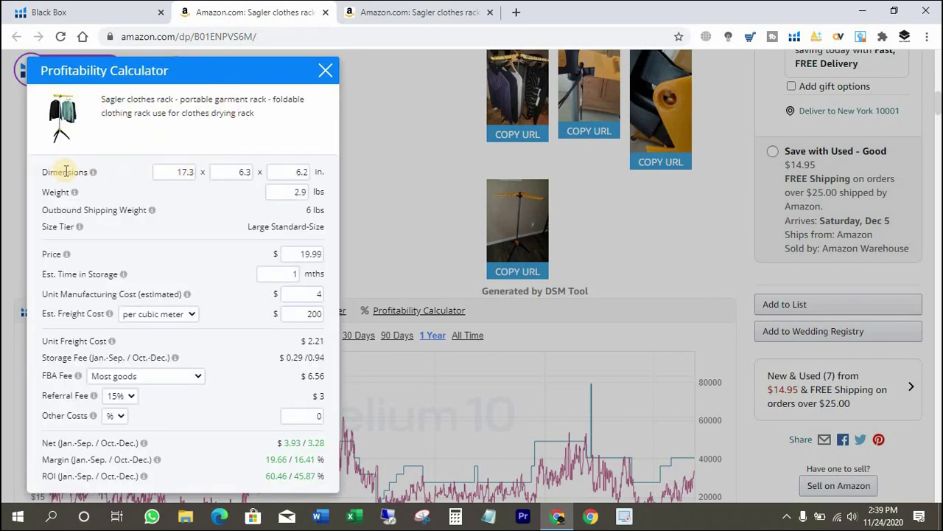
{"action": "left_click_drag", "start_coordinate": [59, 171], "coordinate": [207, 172]}
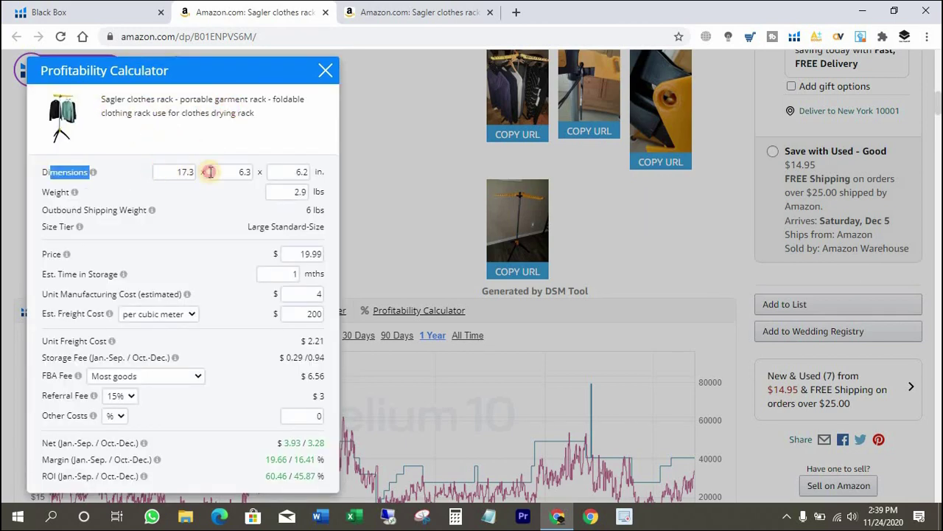
{"action": "left_click", "coordinate": [276, 172]}
{"action": "type", "text": "e"}
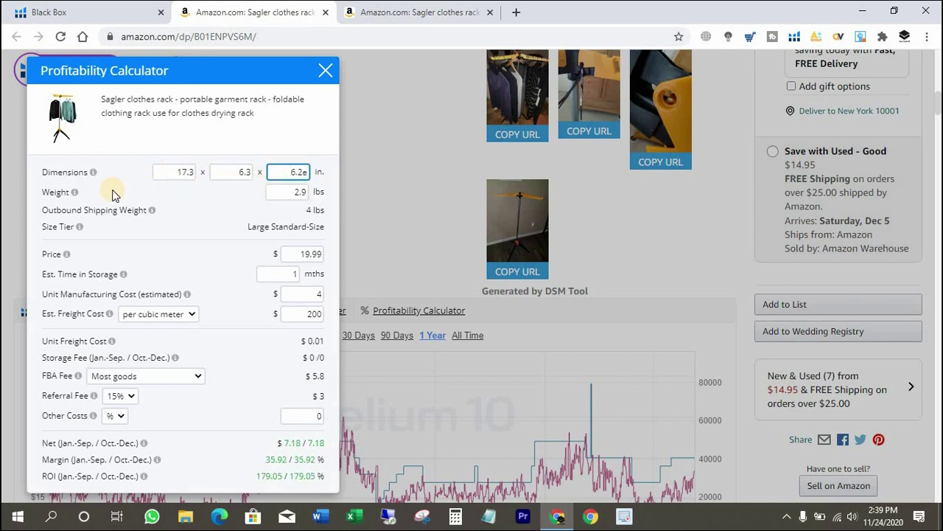
{"action": "left_click", "coordinate": [212, 207]}
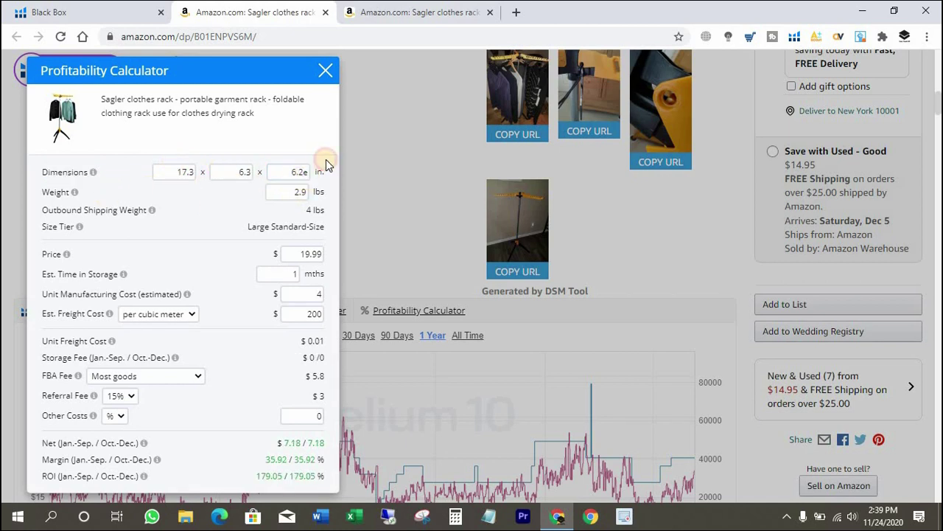
{"action": "key", "text": "BackSpace"}
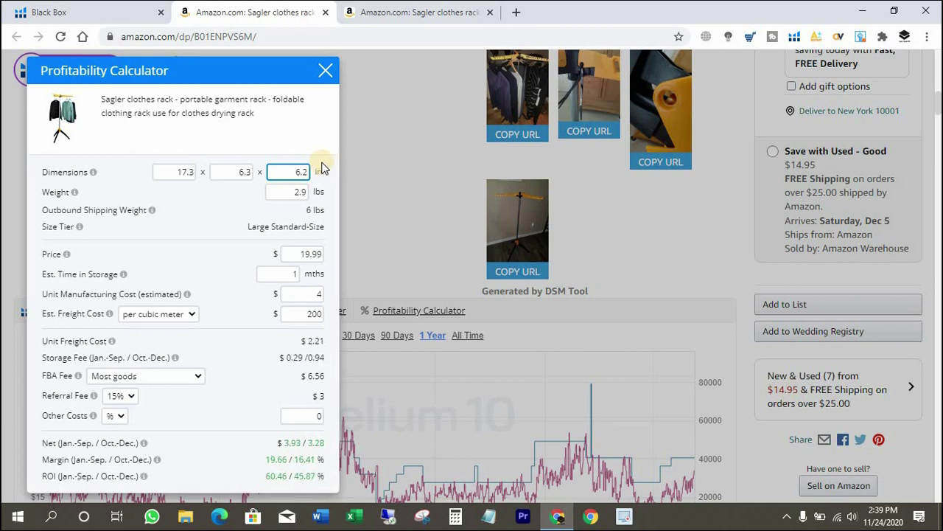
Review the clothes rack's dimensions, weight, outbound shipping weight, size tier and price in the Profitability Calculator.
{"action": "left_click", "coordinate": [148, 175]}
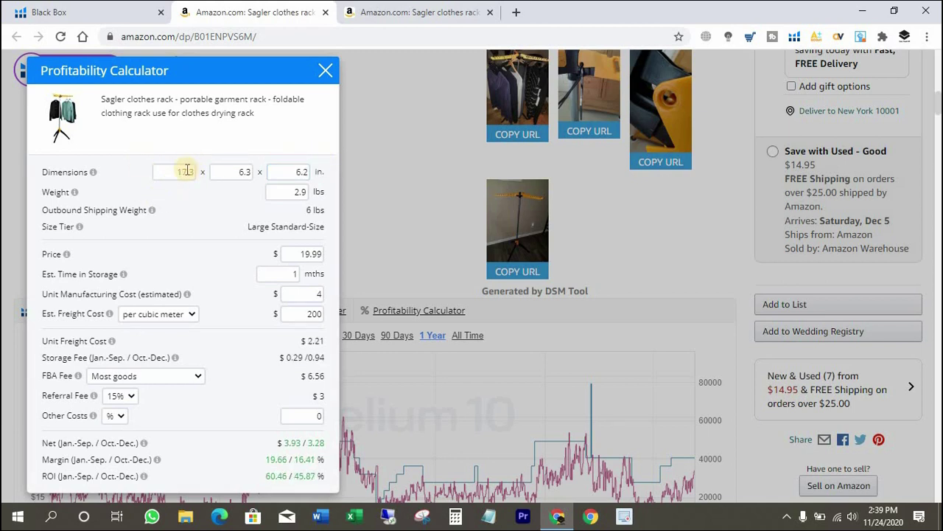
{"action": "left_click_drag", "start_coordinate": [58, 192], "coordinate": [288, 199]}
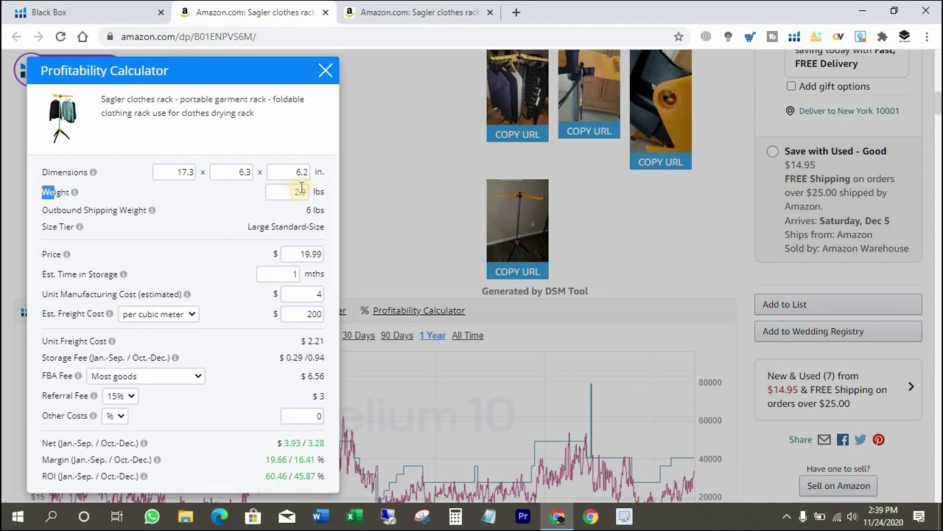
{"action": "left_click_drag", "start_coordinate": [103, 209], "coordinate": [165, 211]}
{"action": "left_click", "coordinate": [310, 212]}
{"action": "left_click_drag", "start_coordinate": [322, 210], "coordinate": [267, 227]}
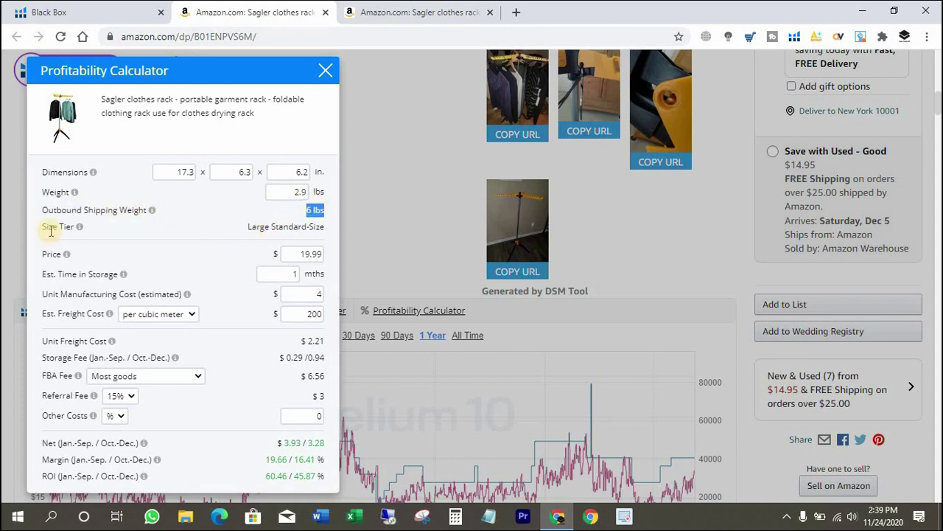
{"action": "left_click_drag", "start_coordinate": [64, 226], "coordinate": [42, 226]}
{"action": "triple_click", "coordinate": [292, 225]}
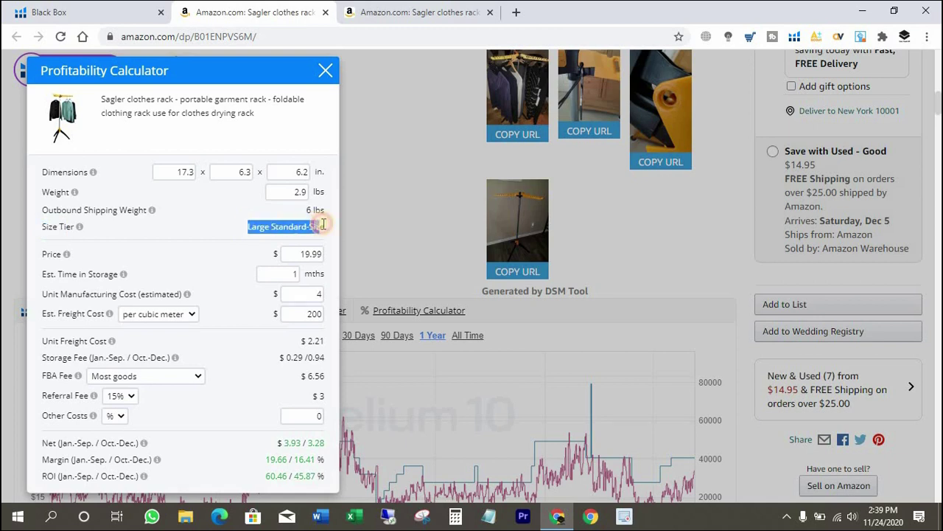
{"action": "left_click", "coordinate": [48, 254]}
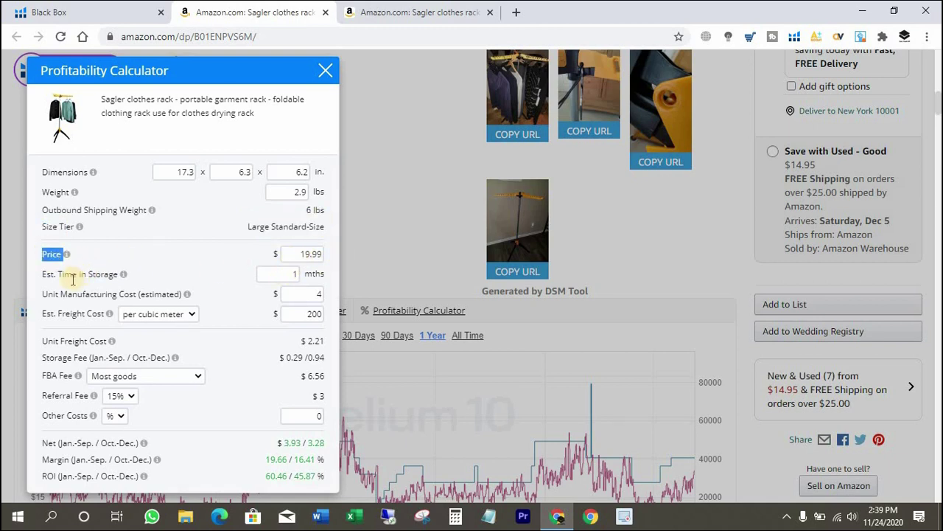
Review the estimated storage time, manufacturing, freight and storage costs, and the goods categories available for the FBA fee.
{"action": "left_click", "coordinate": [295, 273]}
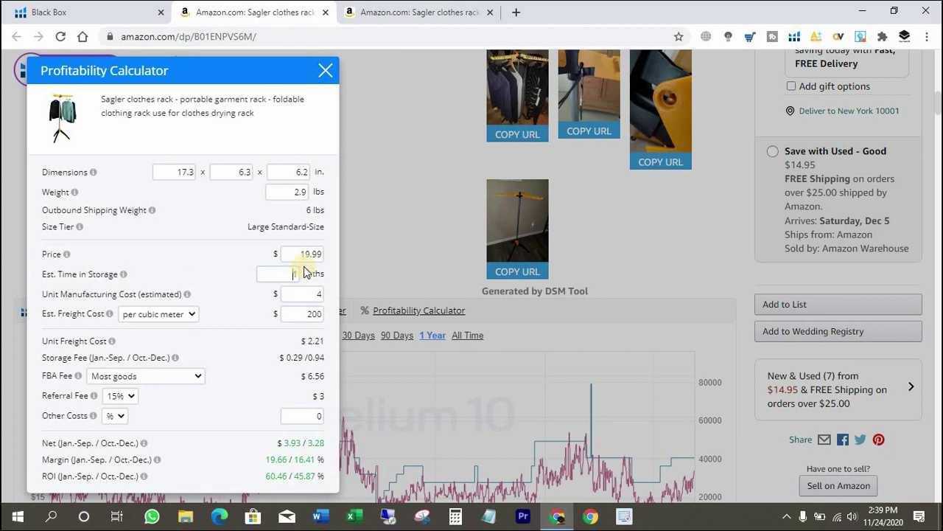
{"action": "scroll", "coordinate": [231, 285], "scroll_direction": "down", "scroll_amount": 1}
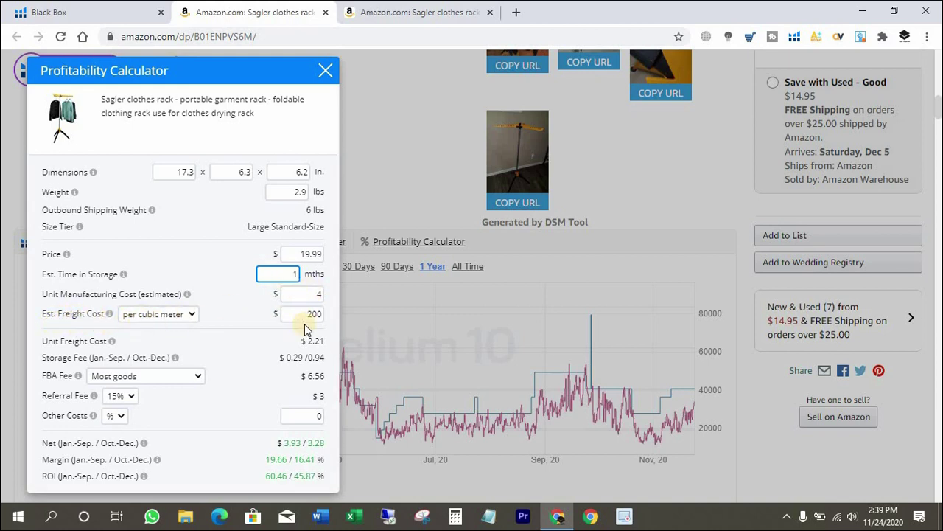
{"action": "scroll", "coordinate": [246, 324], "scroll_direction": "down", "scroll_amount": 1}
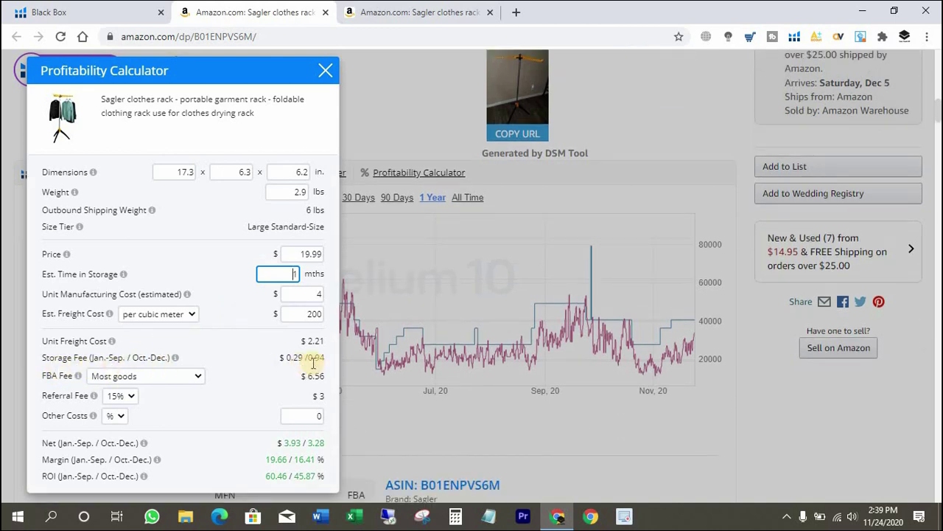
{"action": "left_click", "coordinate": [145, 377]}
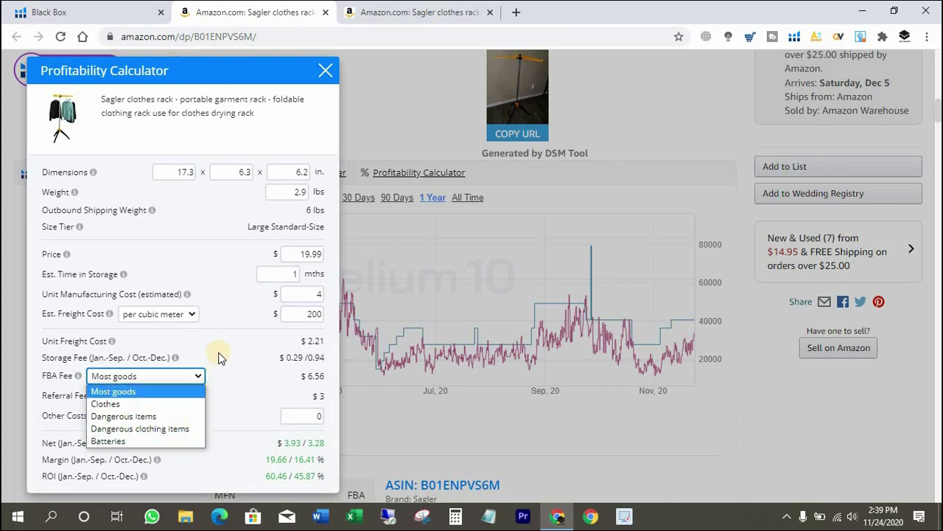
{"action": "left_click", "coordinate": [196, 373]}
{"action": "left_click", "coordinate": [266, 402]}
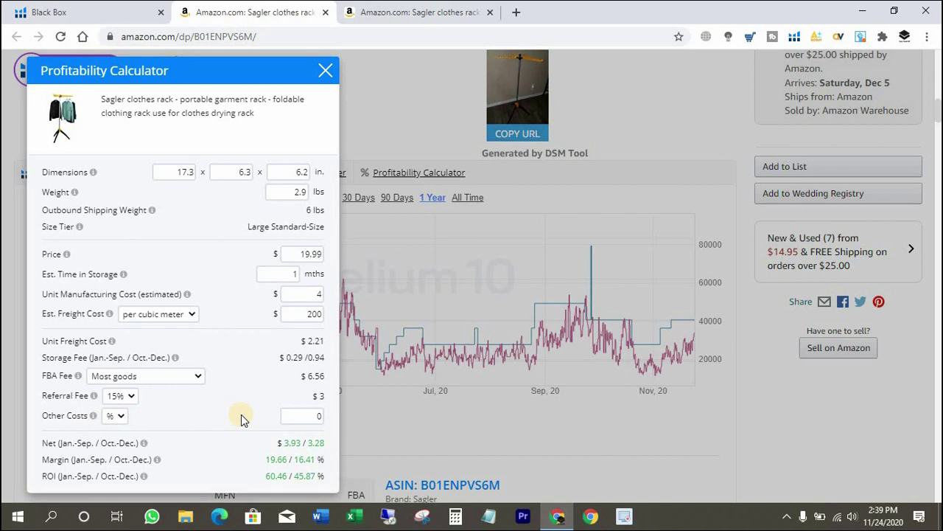
Examine the net profit, margin and ROI for both seasons, and close the Profitability Calculator.
{"action": "scroll", "coordinate": [244, 419], "scroll_direction": "down", "scroll_amount": 1}
{"action": "left_click_drag", "start_coordinate": [44, 443], "coordinate": [151, 442]}
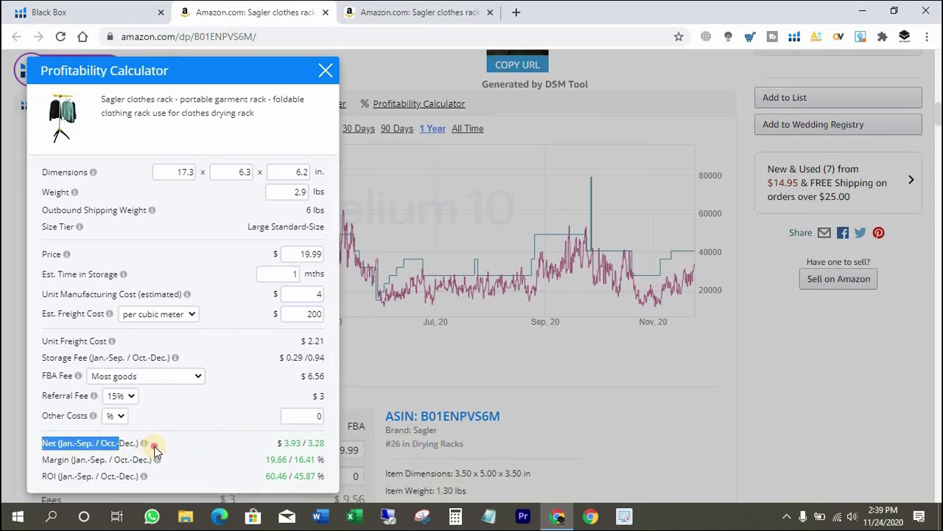
{"action": "left_click_drag", "start_coordinate": [43, 460], "coordinate": [153, 458]}
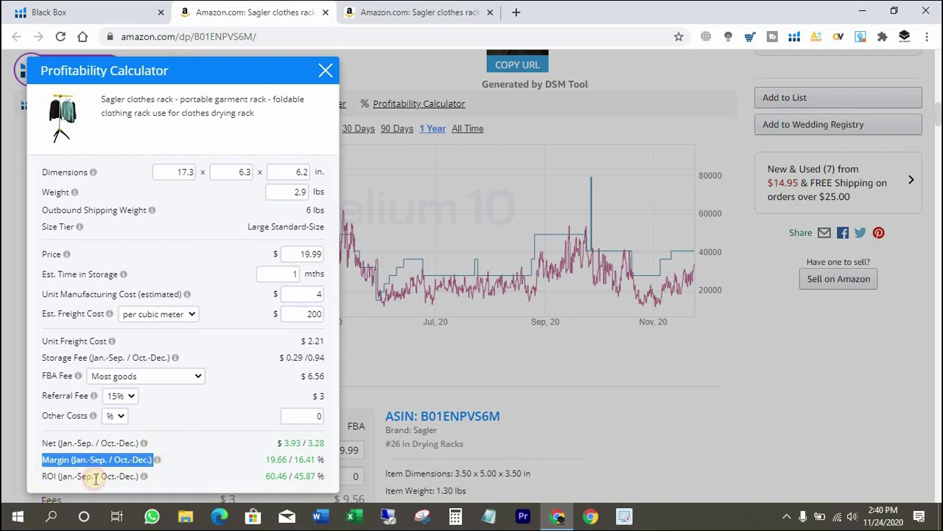
{"action": "left_click_drag", "start_coordinate": [43, 476], "coordinate": [148, 476]}
{"action": "left_click", "coordinate": [47, 476]}
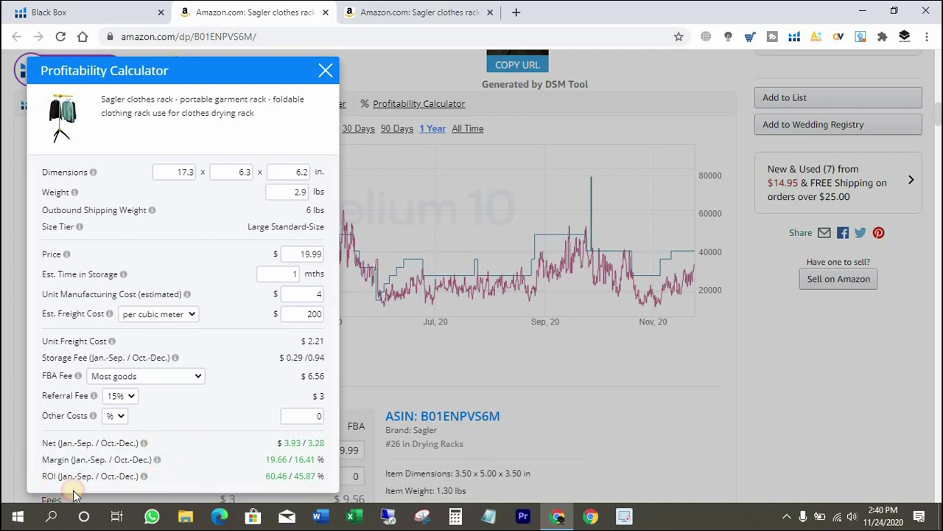
{"action": "double_click", "coordinate": [49, 476]}
{"action": "left_click_drag", "start_coordinate": [324, 475], "coordinate": [325, 443]}
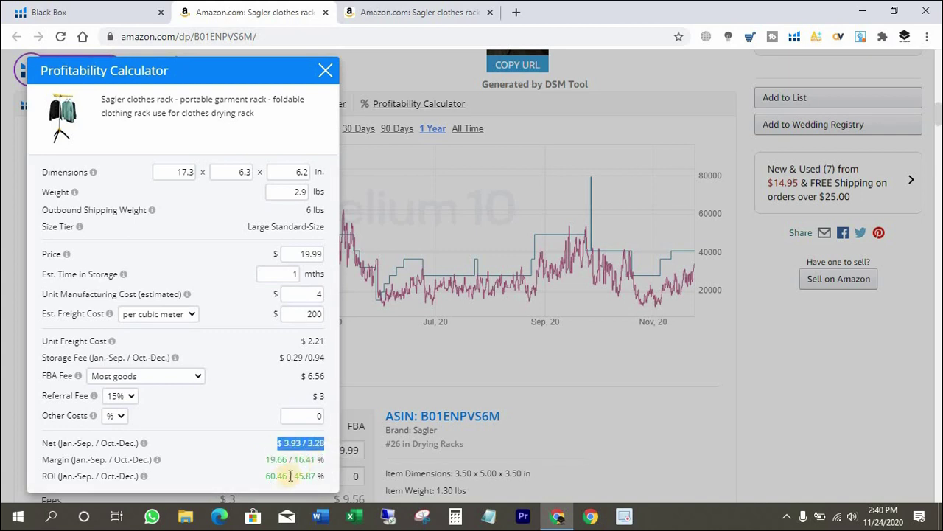
{"action": "left_click", "coordinate": [238, 454]}
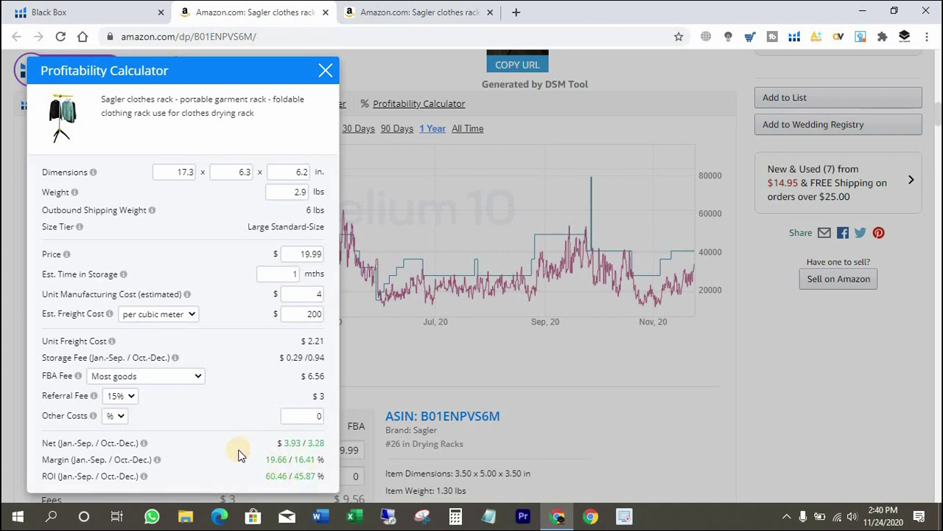
{"action": "left_click", "coordinate": [326, 75]}
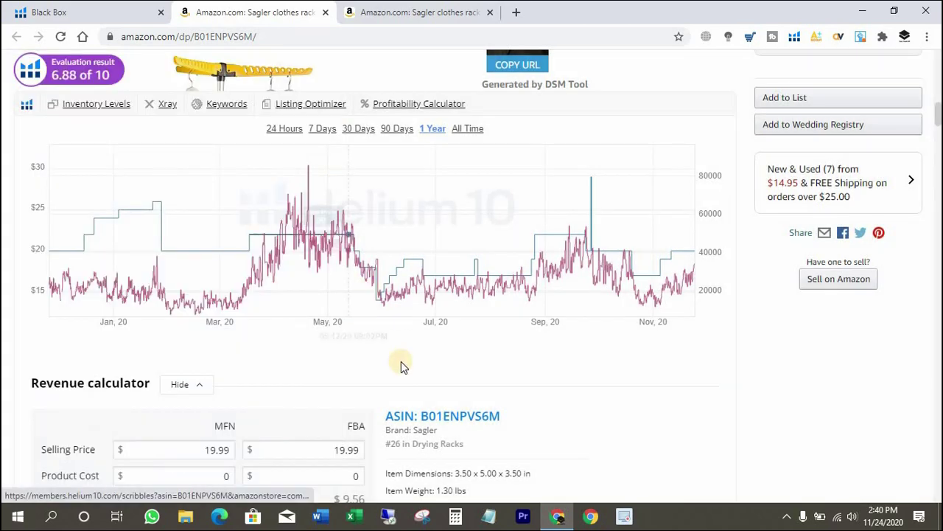
Look over the clothes rack's revenue calculator and price history, and close both of its Amazon product pages.
{"action": "scroll", "coordinate": [411, 343], "scroll_direction": "down", "scroll_amount": 3}
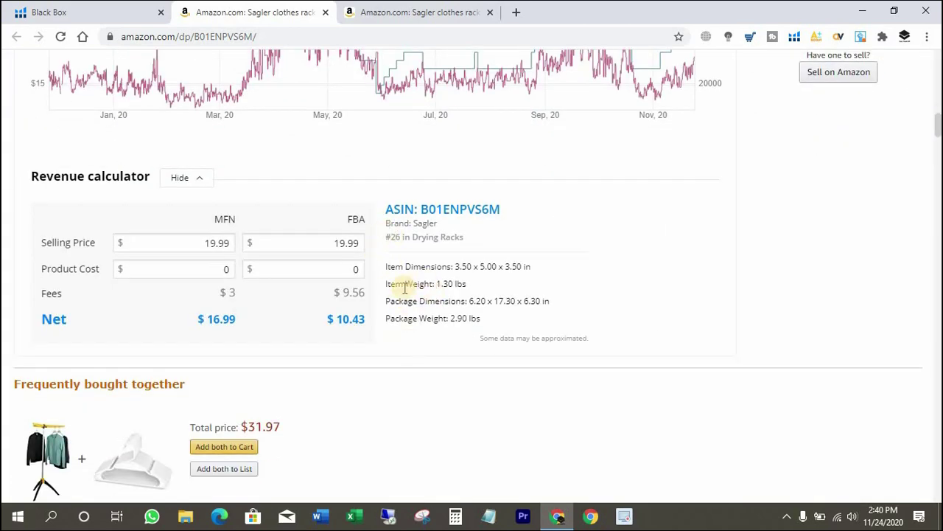
{"action": "scroll", "coordinate": [397, 302], "scroll_direction": "up", "scroll_amount": 4}
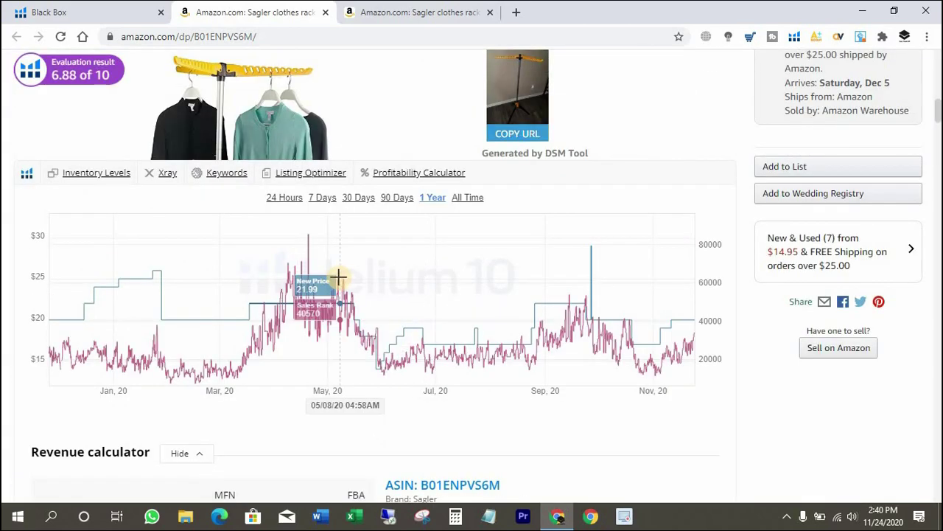
{"action": "scroll", "coordinate": [355, 288], "scroll_direction": "down", "scroll_amount": 3}
{"action": "left_click", "coordinate": [325, 12]}
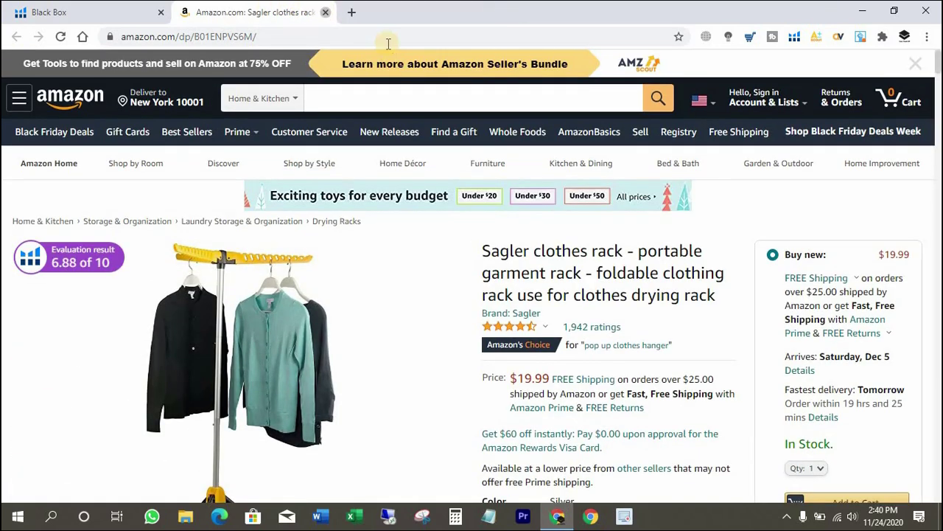
{"action": "left_click", "coordinate": [325, 12]}
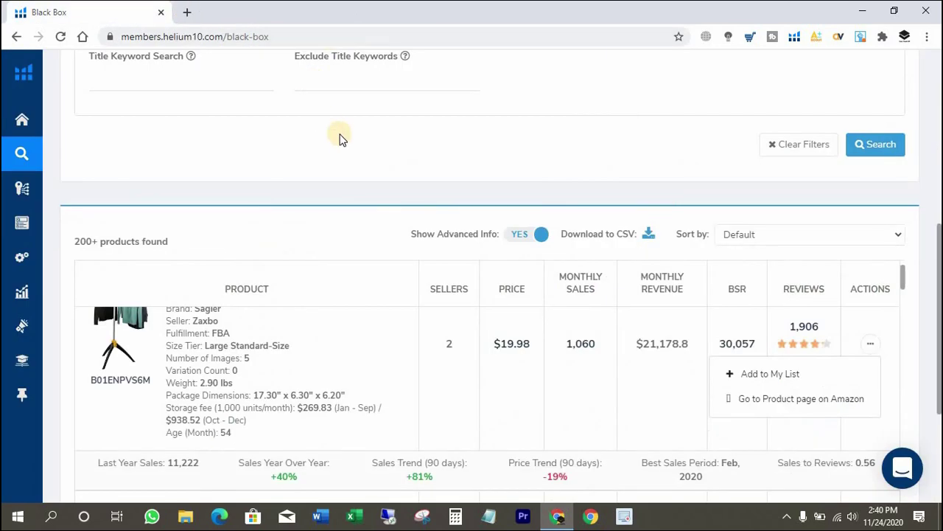
Open the Amazon page of the Arteza Polymer Clay Kit from the Black Box results in a new tab.
{"action": "scroll", "coordinate": [339, 201], "scroll_direction": "down", "scroll_amount": 1}
{"action": "scroll", "coordinate": [251, 314], "scroll_direction": "down", "scroll_amount": 3}
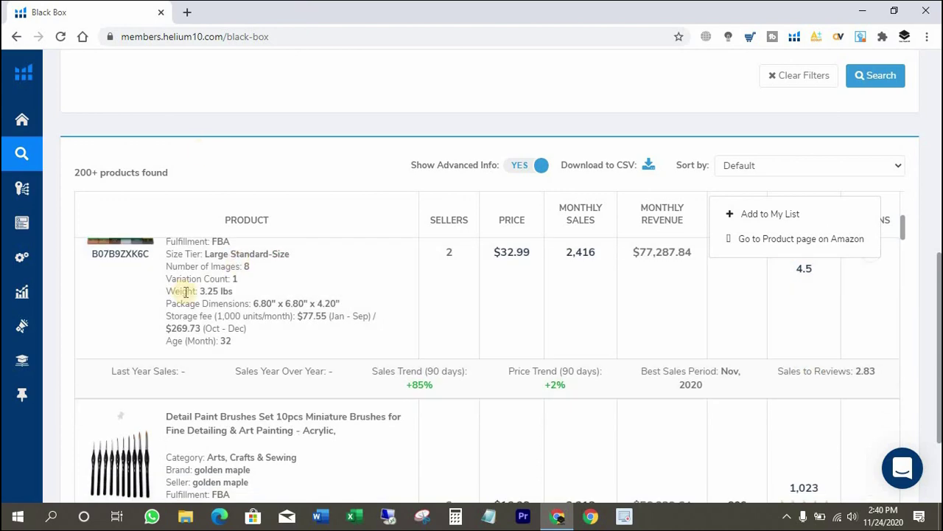
{"action": "scroll", "coordinate": [290, 171], "scroll_direction": "down", "scroll_amount": 2}
{"action": "scroll", "coordinate": [198, 225], "scroll_direction": "up", "scroll_amount": 2}
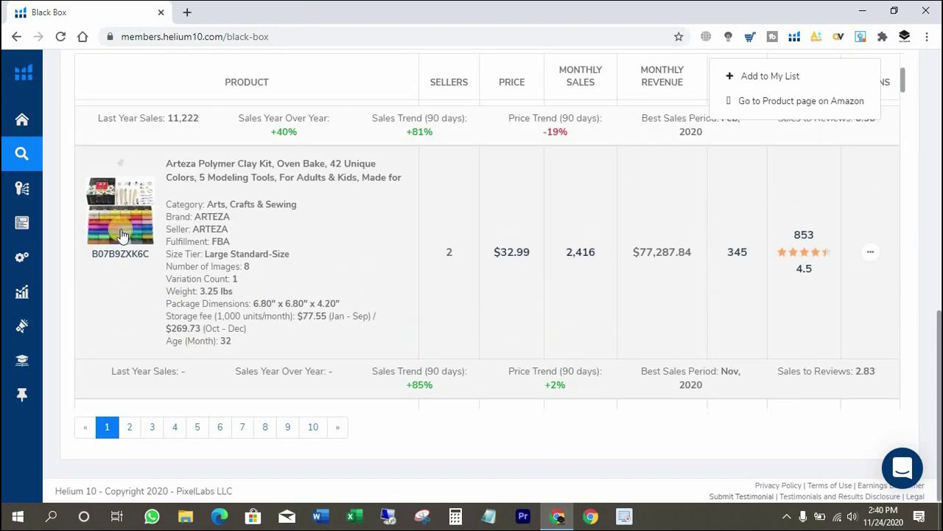
{"action": "right_click", "coordinate": [124, 261]}
{"action": "left_click", "coordinate": [151, 267]}
Open the Amazon page of the Detail Paint Brushes Set from the Black Box results in a new tab.
{"action": "scroll", "coordinate": [457, 288], "scroll_direction": "up", "scroll_amount": 2}
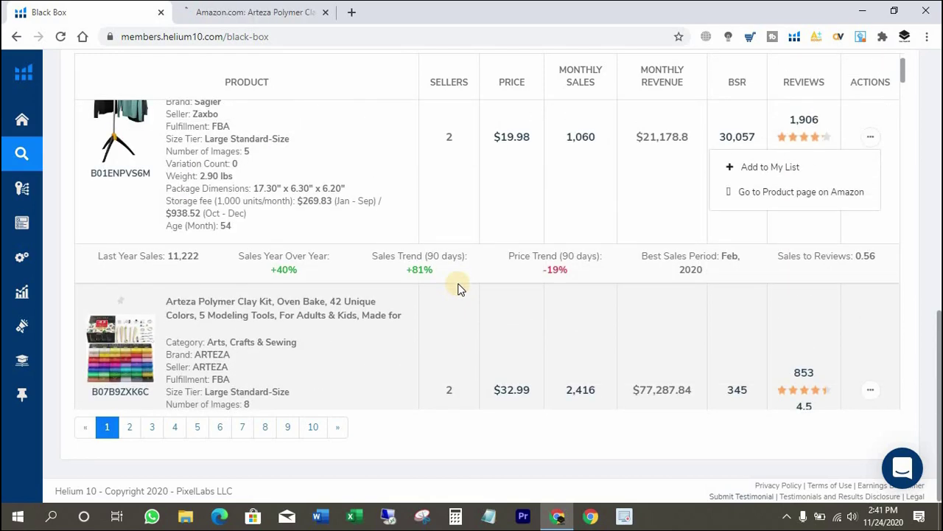
{"action": "scroll", "coordinate": [458, 288], "scroll_direction": "down", "scroll_amount": 3}
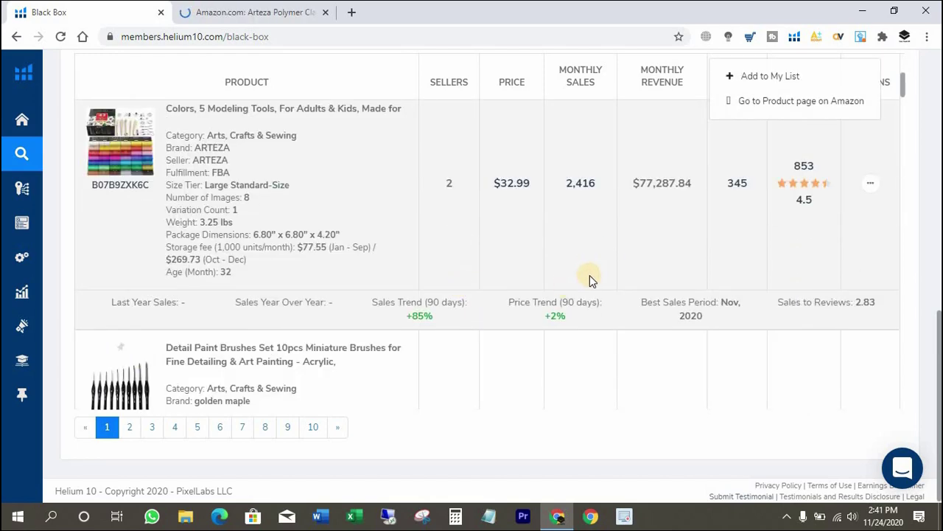
{"action": "scroll", "coordinate": [447, 279], "scroll_direction": "down", "scroll_amount": 2}
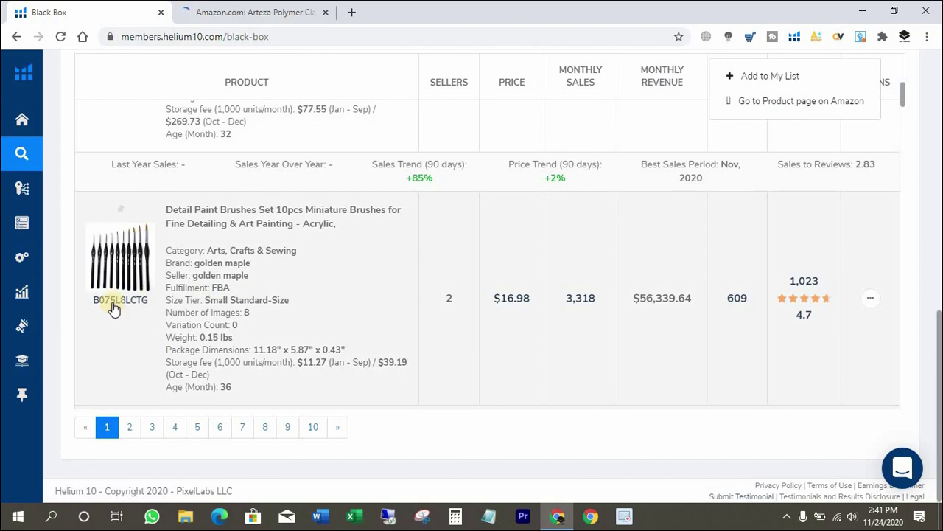
{"action": "right_click", "coordinate": [129, 310]}
{"action": "left_click", "coordinate": [159, 312]}
Examine the paint brush set's category, brand, seller, weight, storage fee and age in the Black Box results.
{"action": "scroll", "coordinate": [494, 339], "scroll_direction": "down", "scroll_amount": 2}
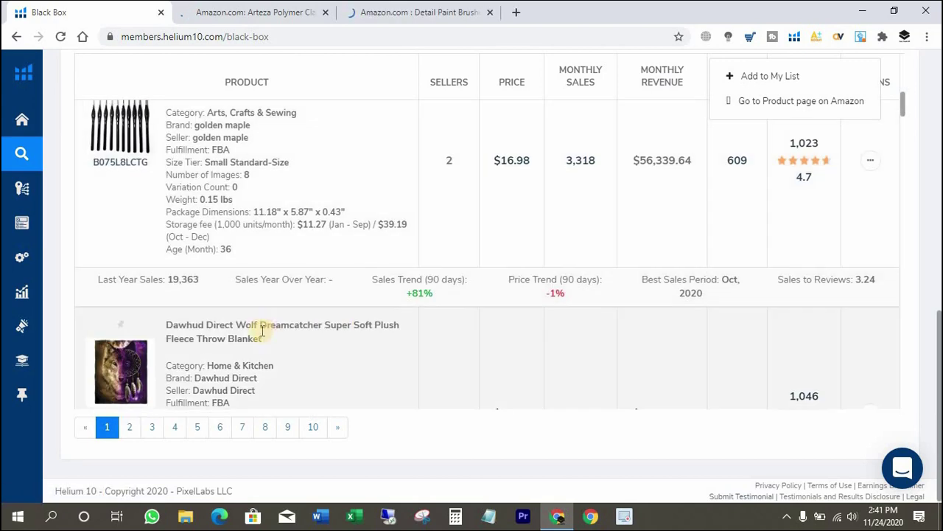
{"action": "scroll", "coordinate": [265, 335], "scroll_direction": "up", "scroll_amount": 1}
{"action": "left_click_drag", "start_coordinate": [168, 184], "coordinate": [237, 256]}
{"action": "left_click", "coordinate": [249, 213]}
{"action": "double_click", "coordinate": [208, 269]}
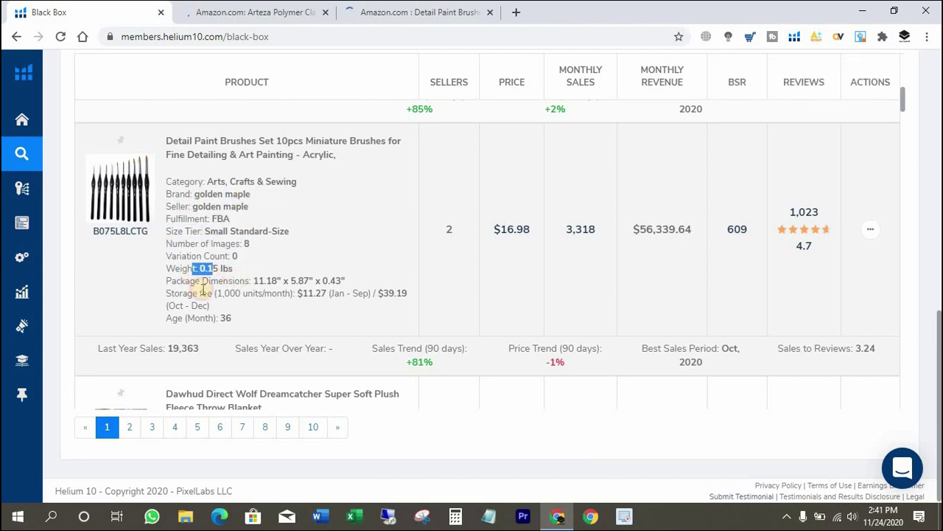
{"action": "left_click_drag", "start_coordinate": [244, 305], "coordinate": [168, 308]}
{"action": "left_click", "coordinate": [253, 327]}
{"action": "triple_click", "coordinate": [253, 327]}
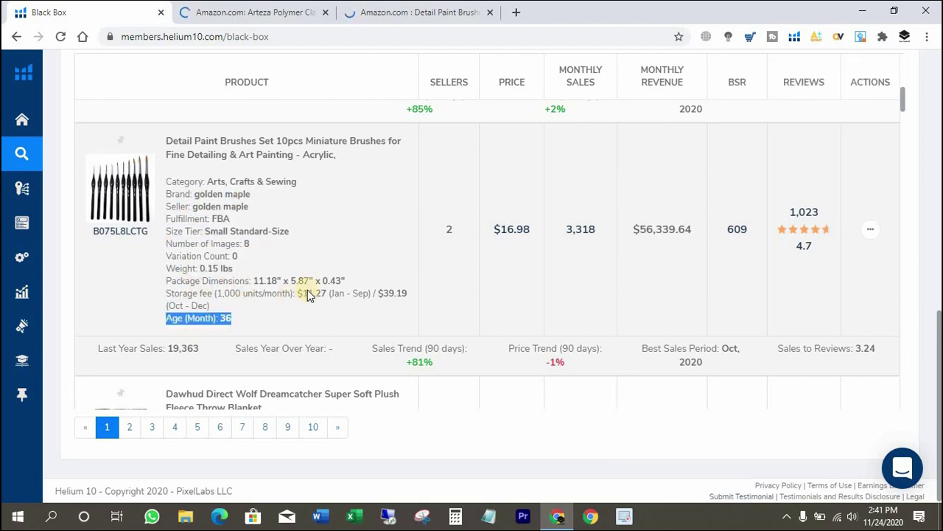
Browse the remaining products on the first page of Black Box results and open results page 5.
{"action": "scroll", "coordinate": [261, 291], "scroll_direction": "down", "scroll_amount": 3}
{"action": "scroll", "coordinate": [309, 280], "scroll_direction": "down", "scroll_amount": 15}
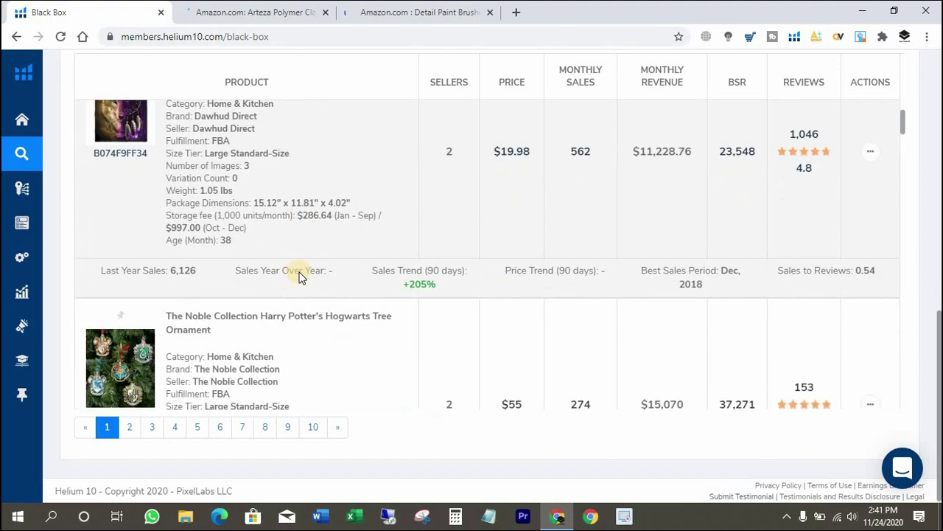
{"action": "scroll", "coordinate": [274, 293], "scroll_direction": "down", "scroll_amount": 15}
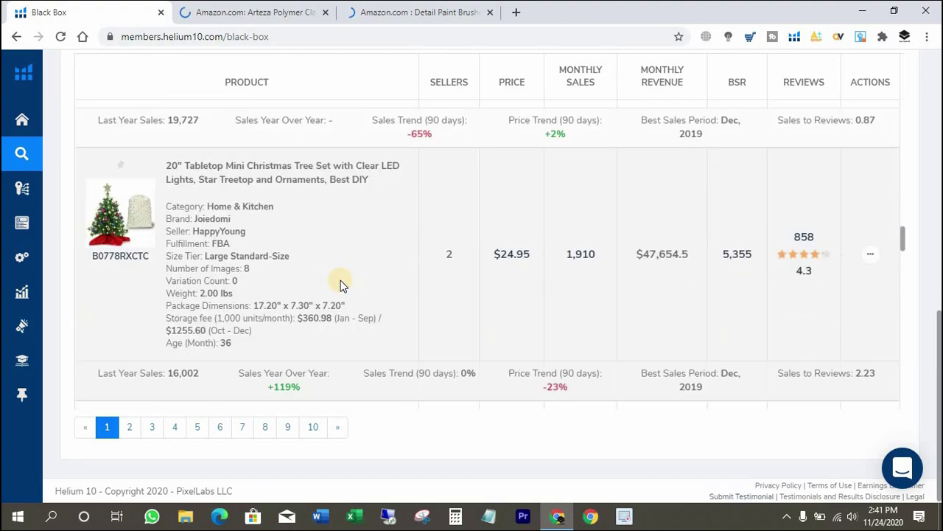
{"action": "scroll", "coordinate": [322, 286], "scroll_direction": "down", "scroll_amount": 15}
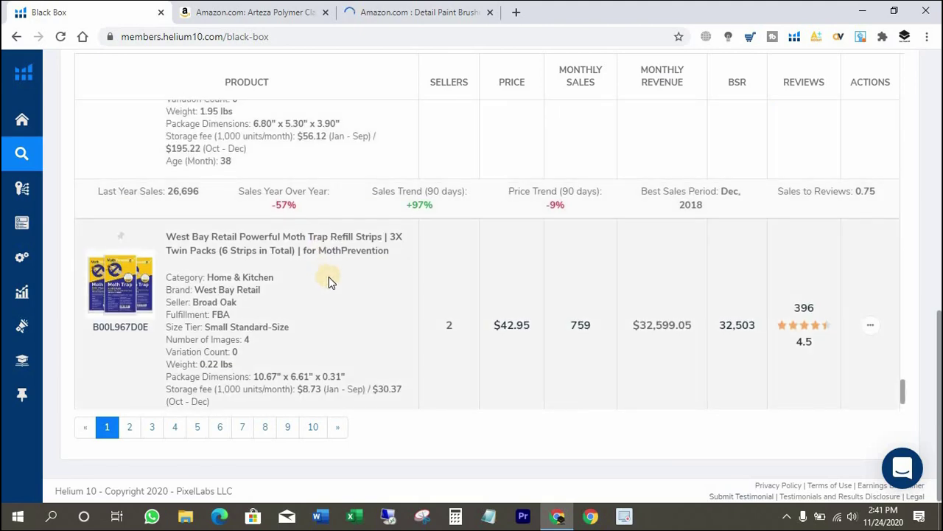
{"action": "scroll", "coordinate": [329, 278], "scroll_direction": "down", "scroll_amount": 2}
{"action": "left_click", "coordinate": [197, 427]}
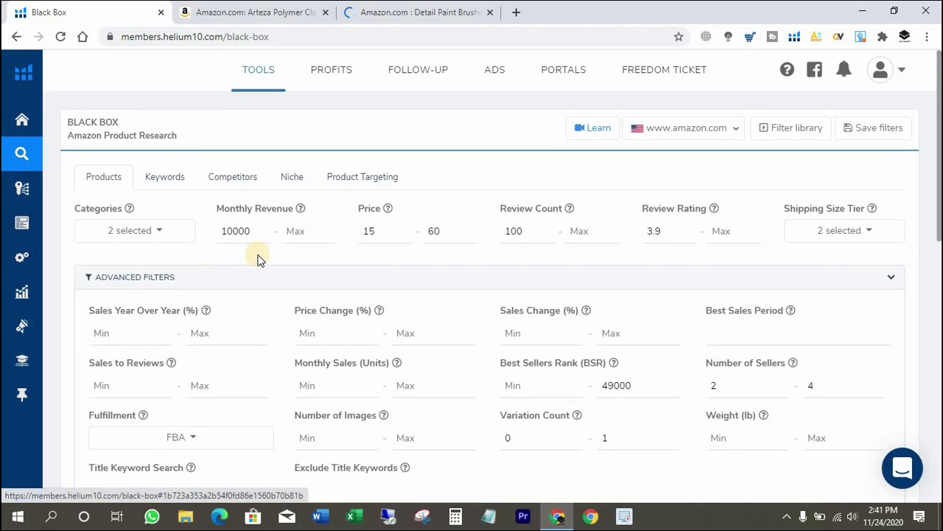
Look through the products on results page 5 and open results page 10.
{"action": "scroll", "coordinate": [307, 270], "scroll_direction": "down", "scroll_amount": 3}
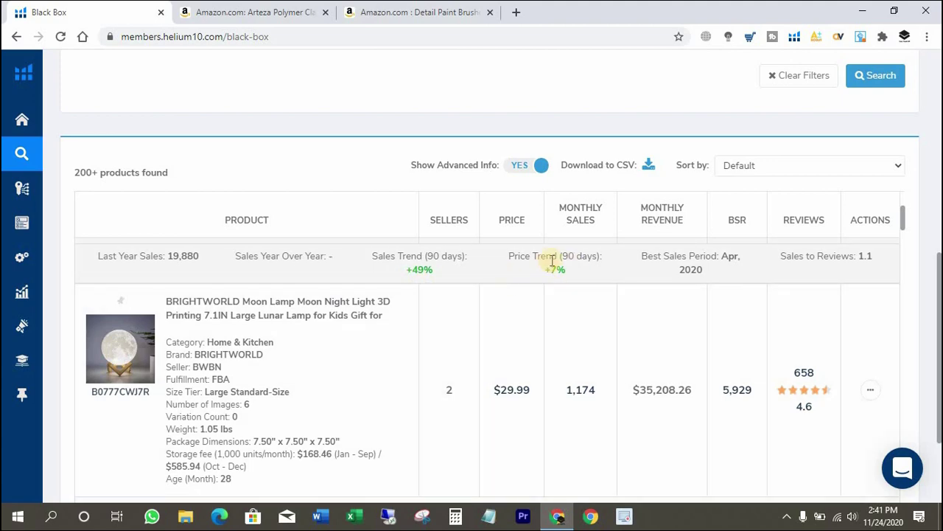
{"action": "scroll", "coordinate": [354, 346], "scroll_direction": "down", "scroll_amount": 3}
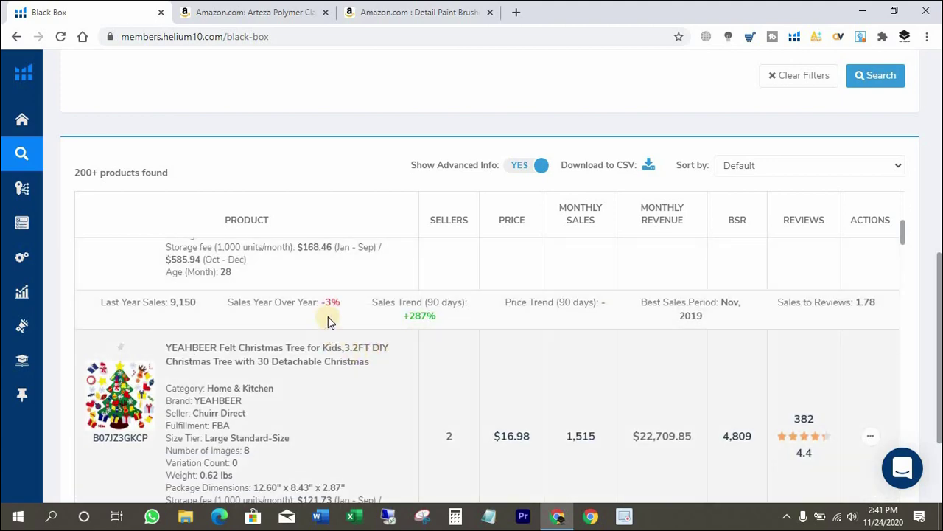
{"action": "scroll", "coordinate": [334, 351], "scroll_direction": "down", "scroll_amount": 4}
{"action": "scroll", "coordinate": [340, 357], "scroll_direction": "down", "scroll_amount": 4}
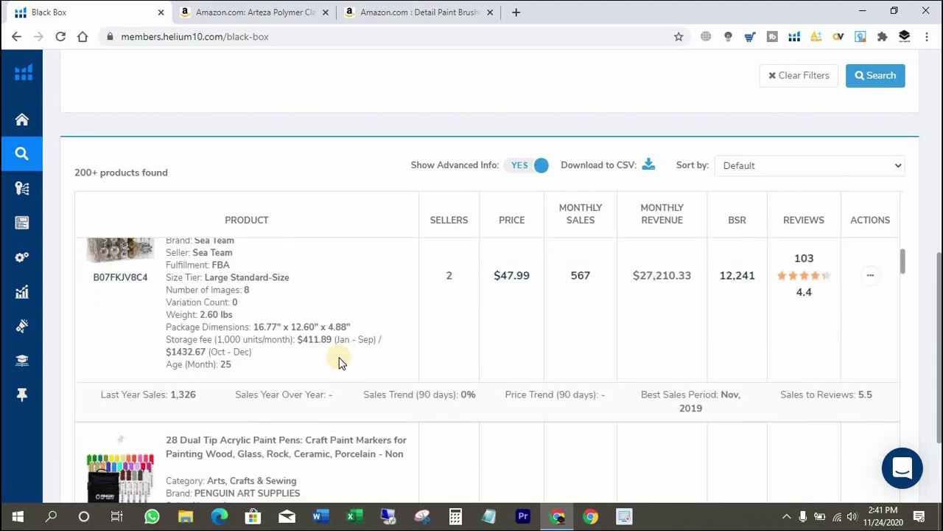
{"action": "scroll", "coordinate": [343, 352], "scroll_direction": "down", "scroll_amount": 4}
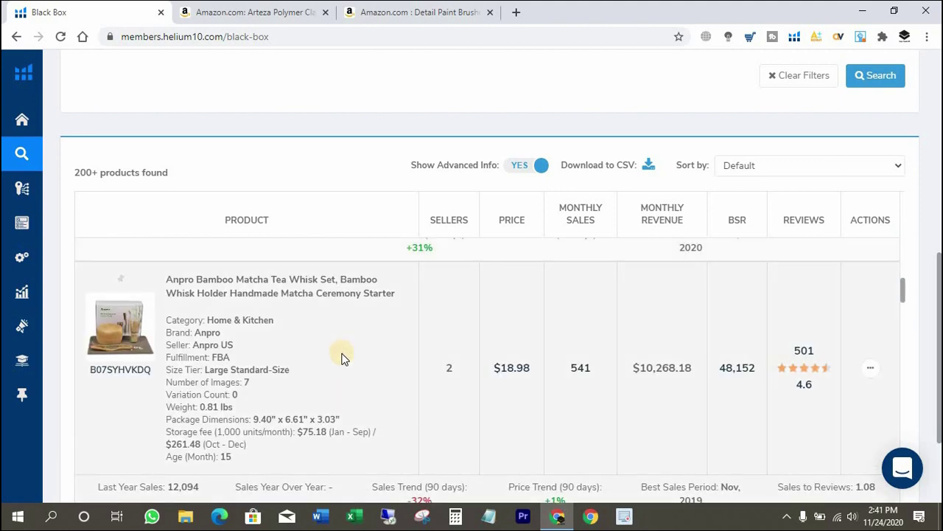
{"action": "scroll", "coordinate": [341, 357], "scroll_direction": "down", "scroll_amount": 4}
{"action": "scroll", "coordinate": [354, 365], "scroll_direction": "down", "scroll_amount": 4}
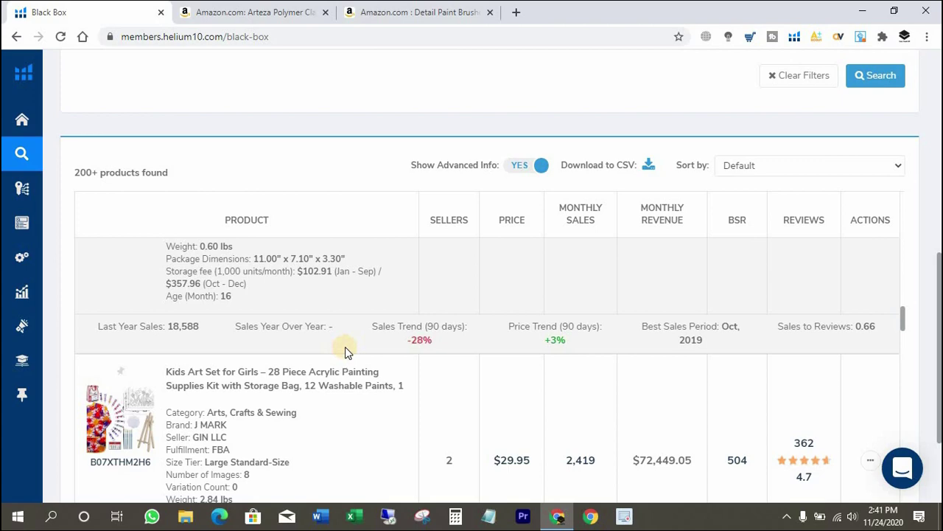
{"action": "scroll", "coordinate": [358, 346], "scroll_direction": "down", "scroll_amount": 3}
{"action": "scroll", "coordinate": [357, 350], "scroll_direction": "down", "scroll_amount": 8}
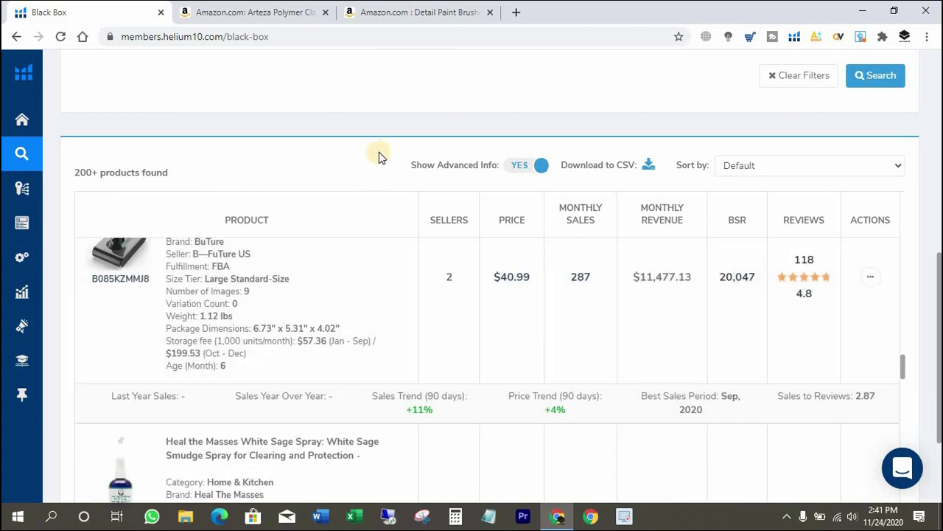
{"action": "scroll", "coordinate": [391, 288], "scroll_direction": "down", "scroll_amount": 8}
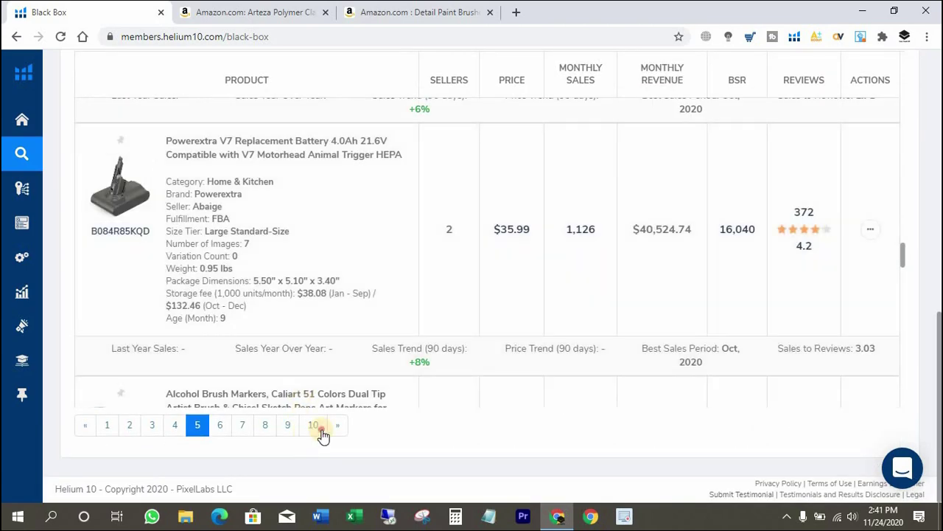
{"action": "left_click", "coordinate": [319, 426]}
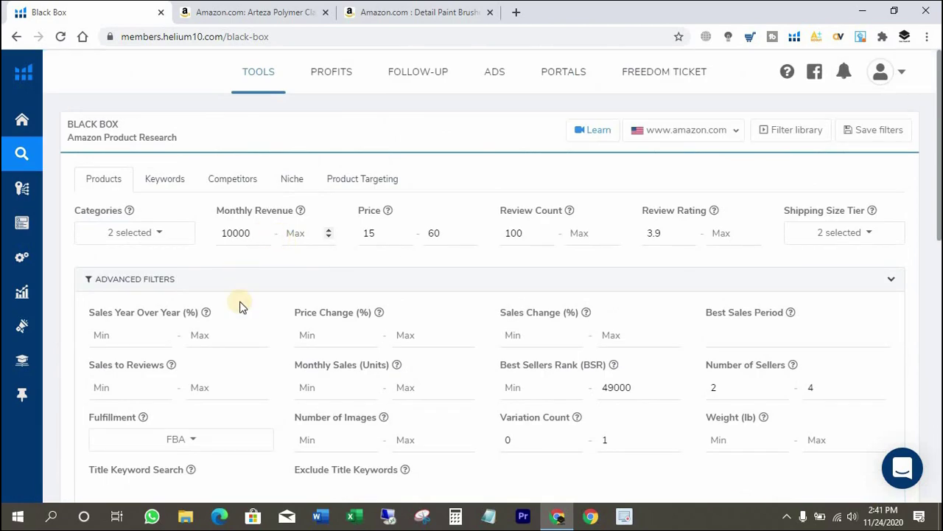
Look through the products on results page 10 and advance to the next page of results.
{"action": "scroll", "coordinate": [320, 238], "scroll_direction": "down", "scroll_amount": 7}
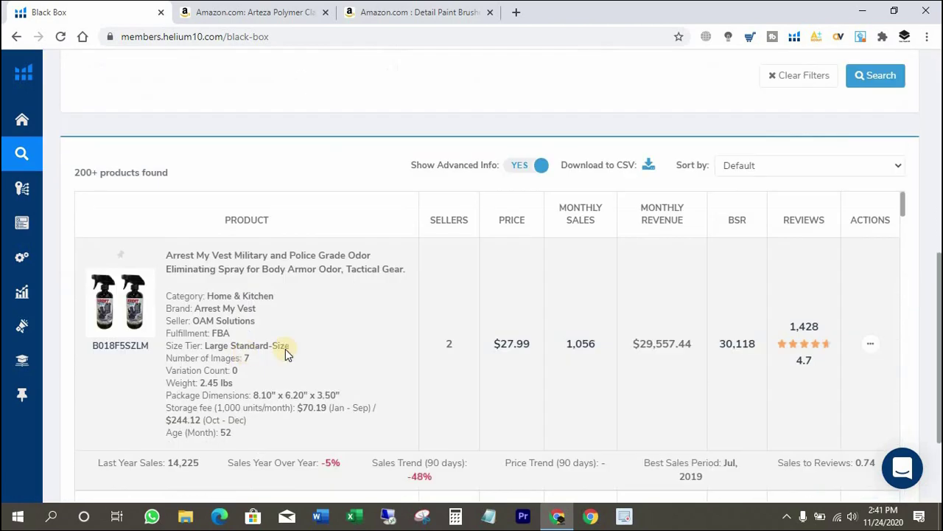
{"action": "scroll", "coordinate": [287, 339], "scroll_direction": "down", "scroll_amount": 12}
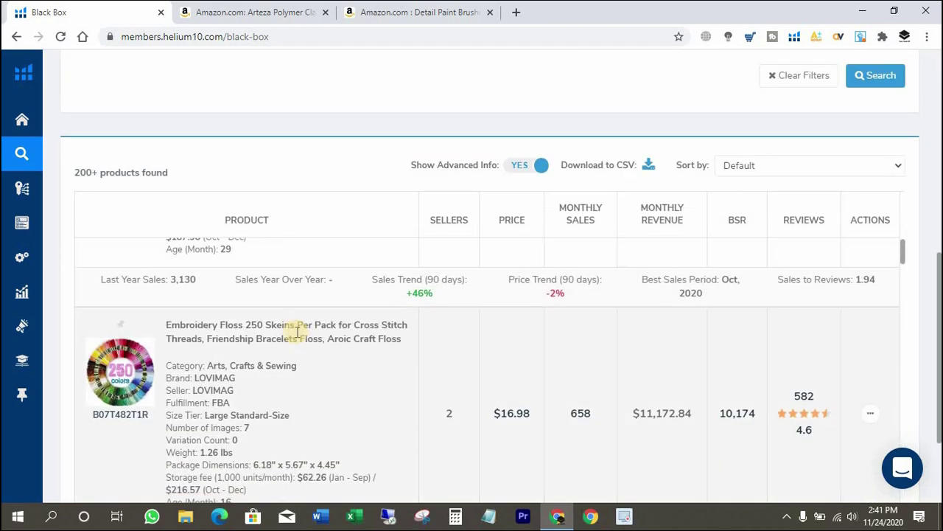
{"action": "scroll", "coordinate": [297, 337], "scroll_direction": "down", "scroll_amount": 12}
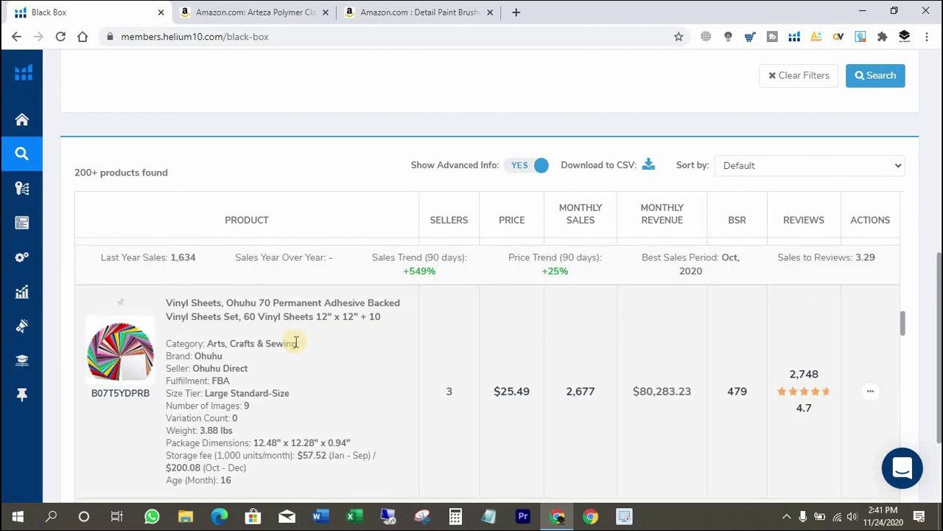
{"action": "scroll", "coordinate": [305, 342], "scroll_direction": "up", "scroll_amount": 5}
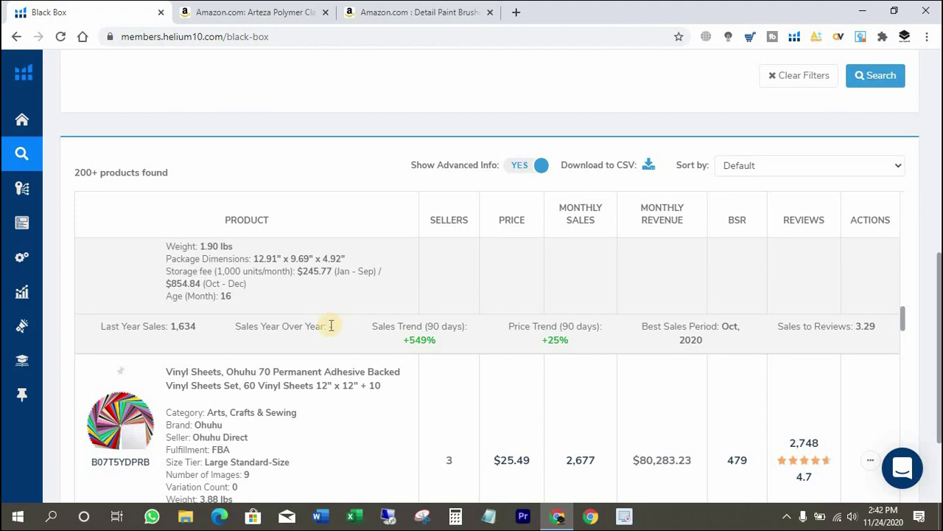
{"action": "scroll", "coordinate": [331, 326], "scroll_direction": "down", "scroll_amount": 12}
{"action": "scroll", "coordinate": [320, 315], "scroll_direction": "down", "scroll_amount": 12}
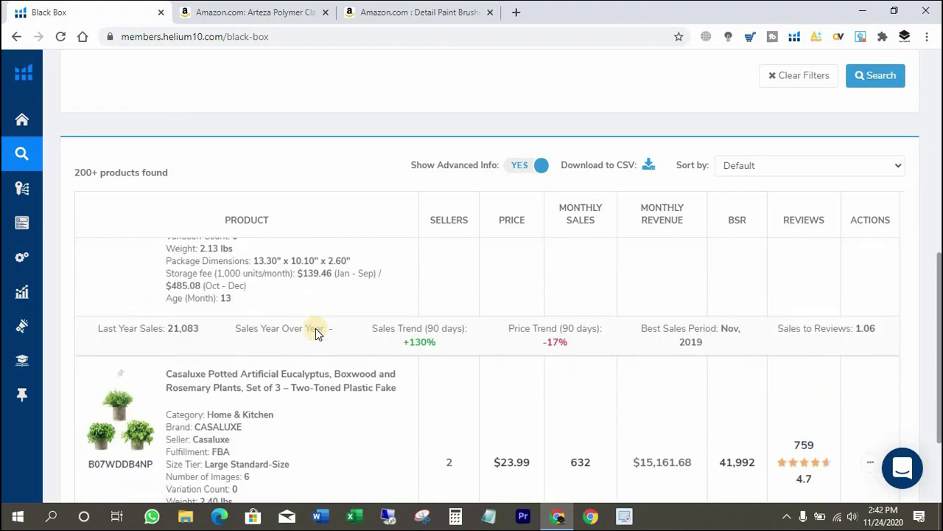
{"action": "scroll", "coordinate": [315, 327], "scroll_direction": "down", "scroll_amount": 10}
{"action": "scroll", "coordinate": [282, 340], "scroll_direction": "down", "scroll_amount": 3}
{"action": "left_click", "coordinate": [341, 431]}
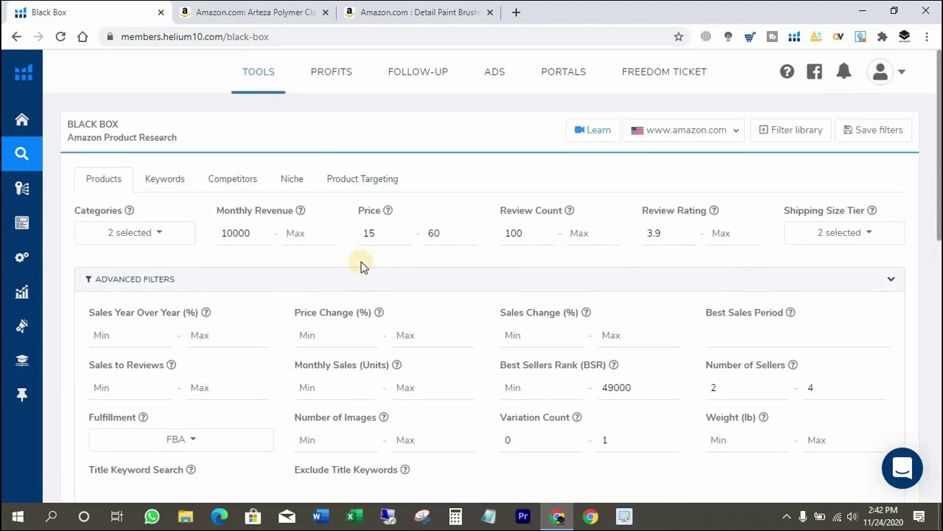
Switch to Black Box keyword research and look over its search volume, category, keyword and seller filters.
{"action": "left_click", "coordinate": [158, 182]}
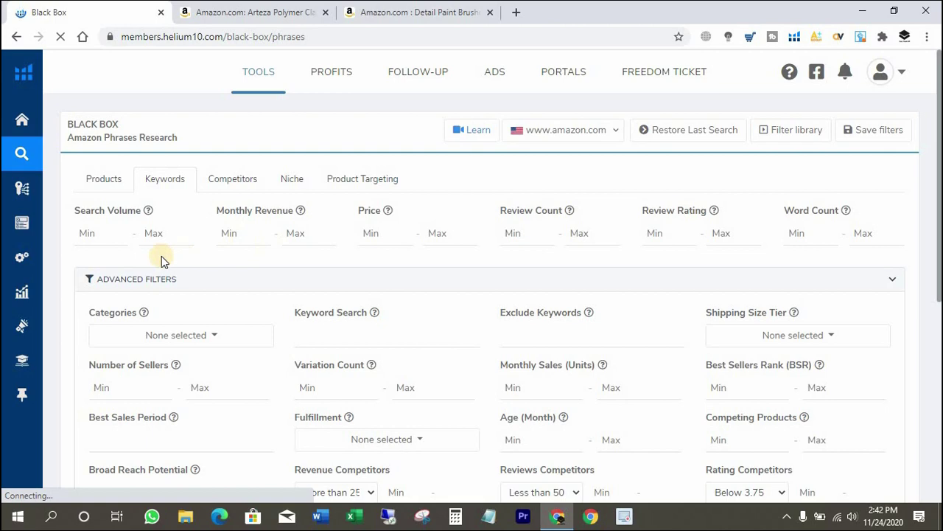
{"action": "left_click", "coordinate": [103, 235]}
{"action": "scroll", "coordinate": [219, 269], "scroll_direction": "down", "scroll_amount": 2}
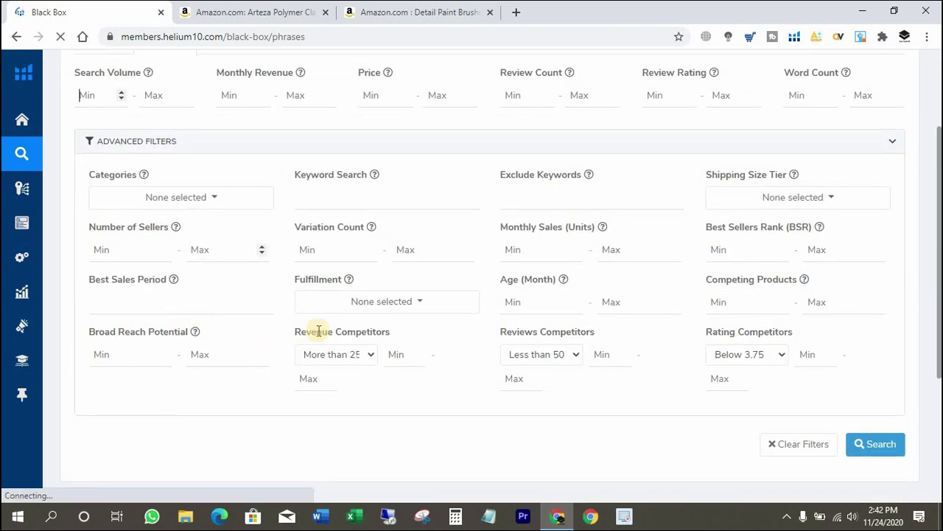
{"action": "left_click", "coordinate": [218, 200]}
{"action": "left_click", "coordinate": [308, 191]}
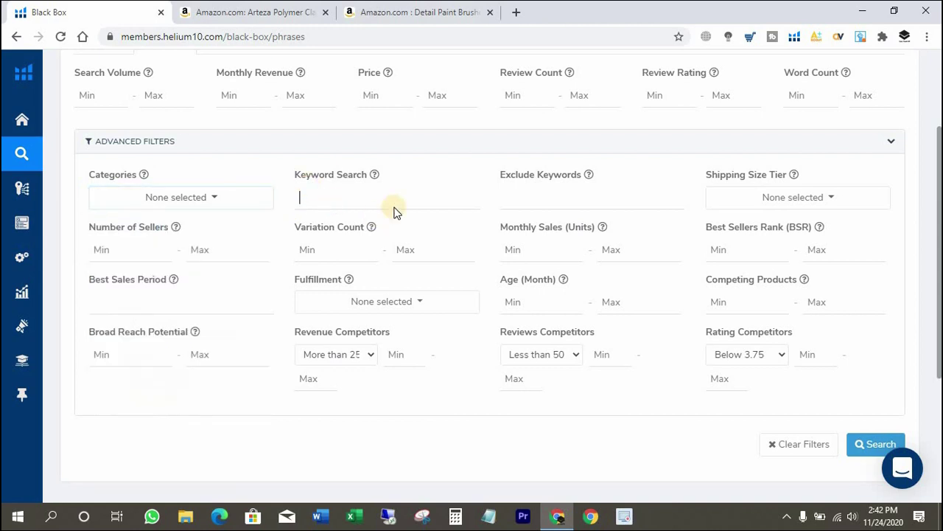
{"action": "left_click", "coordinate": [103, 252]}
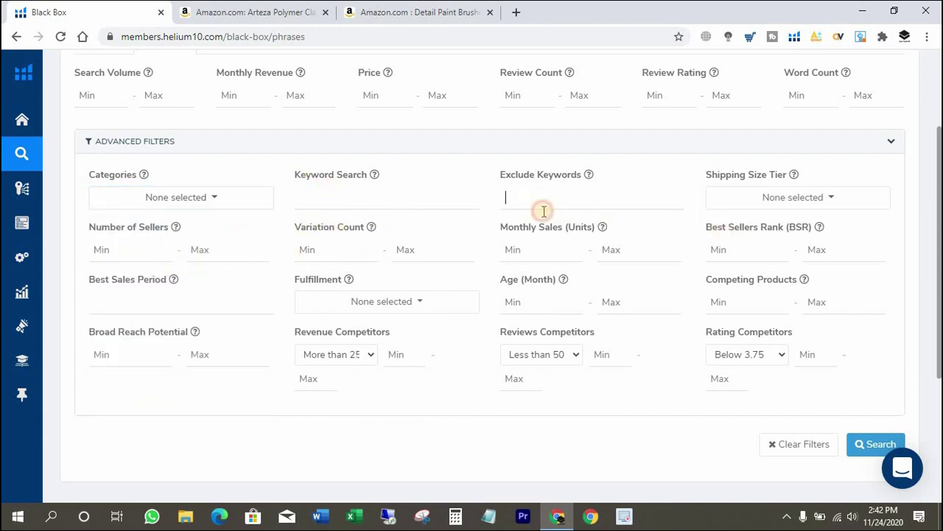
Try the Small Standard-Size and Large Standard-Size shipping tiers in the keyword filters and deselect both.
{"action": "left_click", "coordinate": [837, 202]}
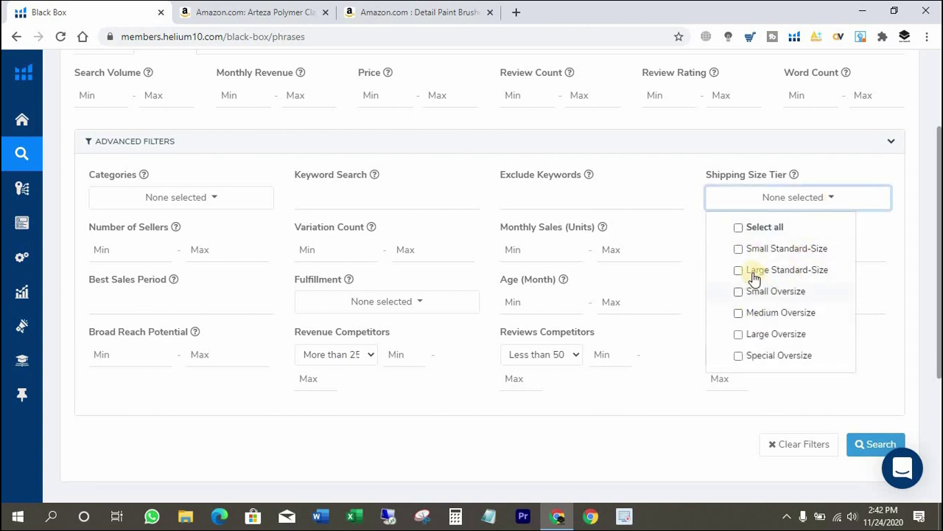
{"action": "left_click", "coordinate": [753, 273]}
{"action": "left_click", "coordinate": [739, 249]}
{"action": "left_click", "coordinate": [738, 270]}
{"action": "left_click", "coordinate": [740, 249]}
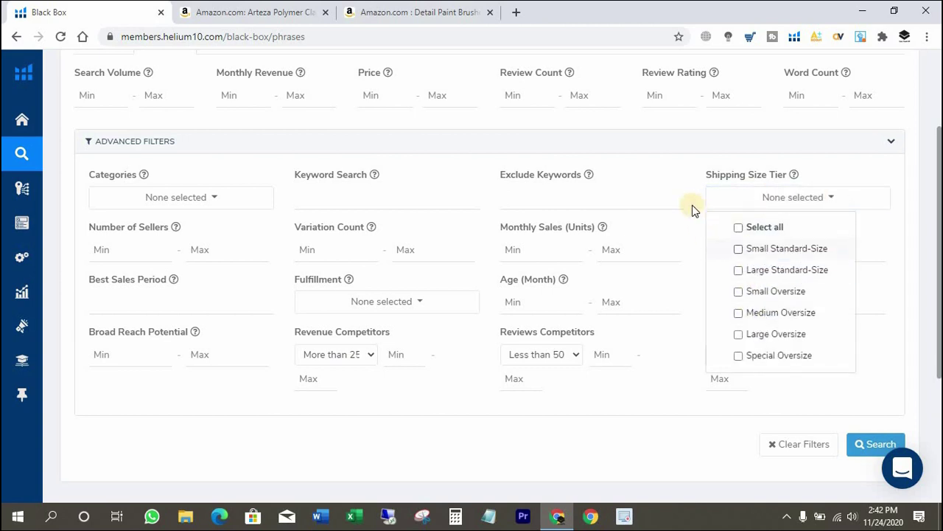
{"action": "left_click", "coordinate": [692, 205]}
{"action": "scroll", "coordinate": [455, 219], "scroll_direction": "up", "scroll_amount": 3}
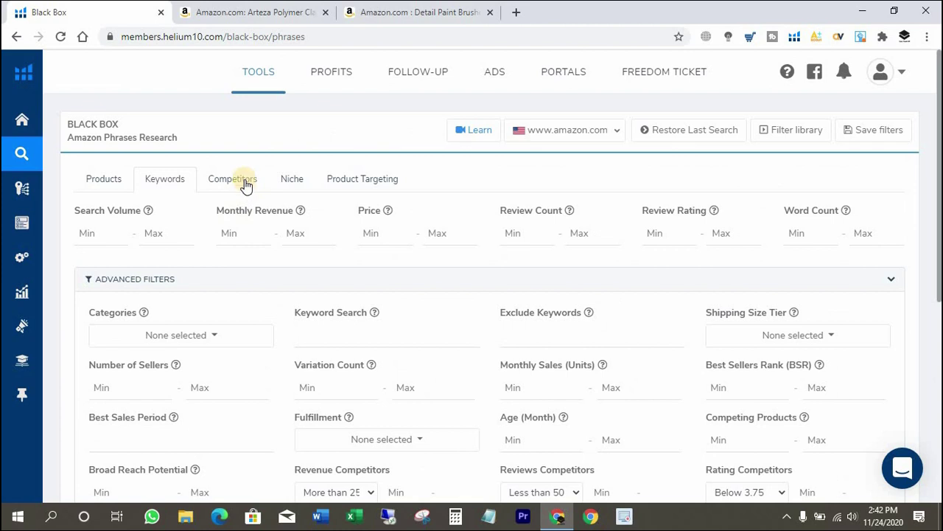
Switch to Black Box competitor research and look over its ASIN, category, revenue, price and review filters.
{"action": "left_click", "coordinate": [245, 185]}
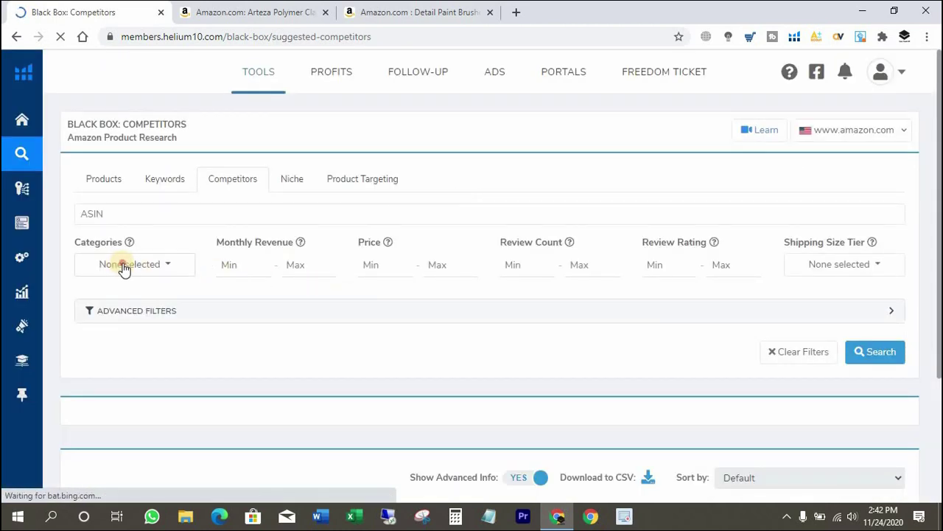
{"action": "left_click", "coordinate": [124, 265]}
{"action": "left_click", "coordinate": [101, 213]}
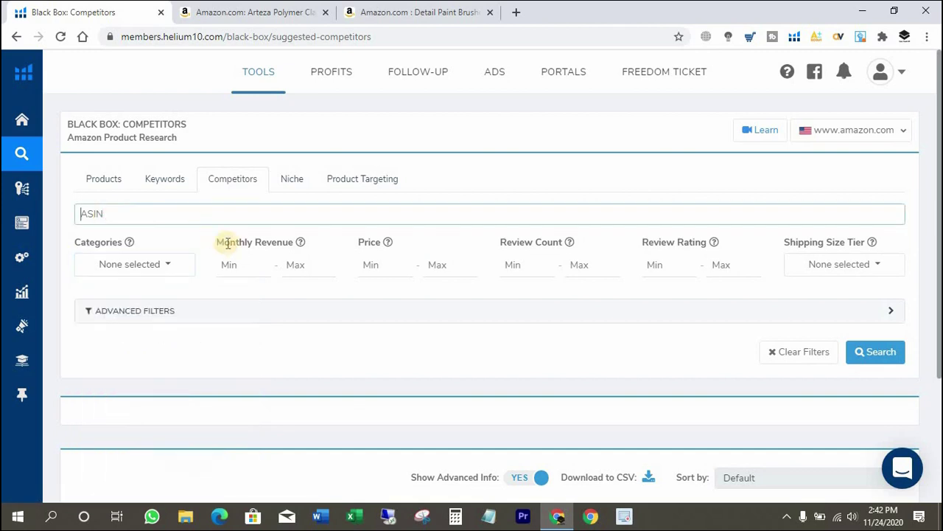
{"action": "left_click", "coordinate": [232, 264]}
{"action": "left_click", "coordinate": [379, 267]}
{"action": "left_click", "coordinate": [505, 265]}
{"action": "left_click", "coordinate": [691, 267]}
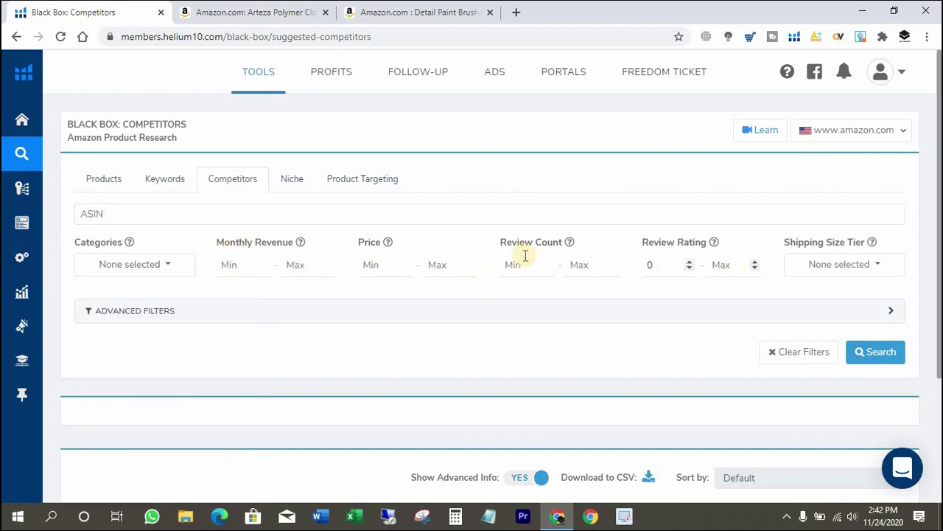
{"action": "left_click", "coordinate": [102, 221]}
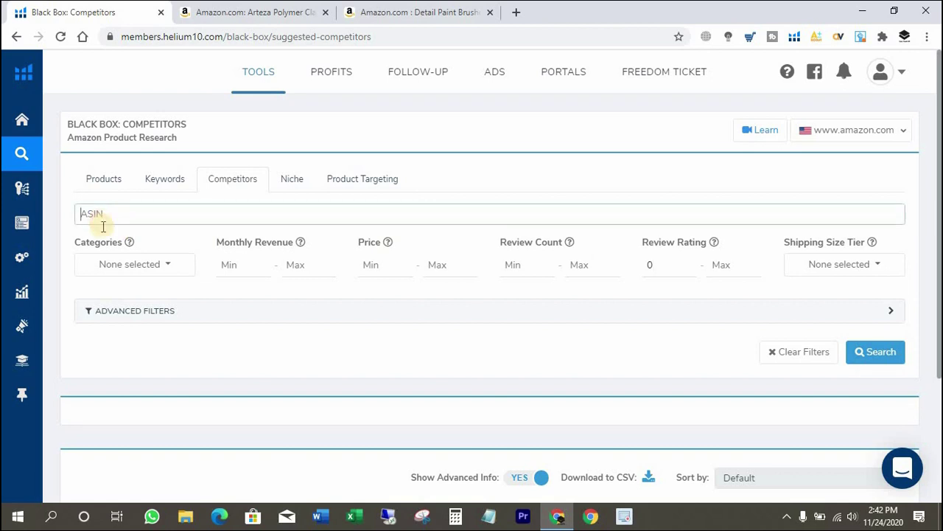
Expand the advanced filters of the competitor research and look through them.
{"action": "left_click", "coordinate": [155, 311]}
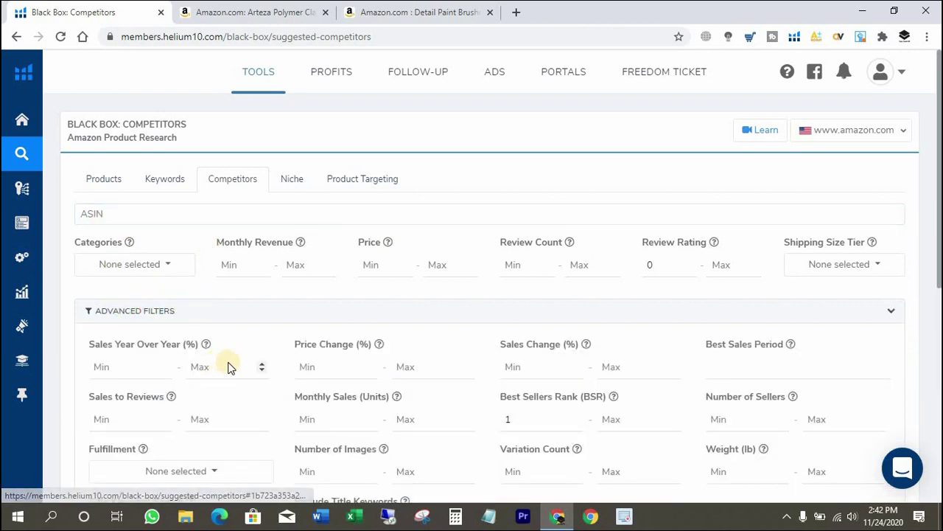
{"action": "scroll", "coordinate": [243, 350], "scroll_direction": "down", "scroll_amount": 2}
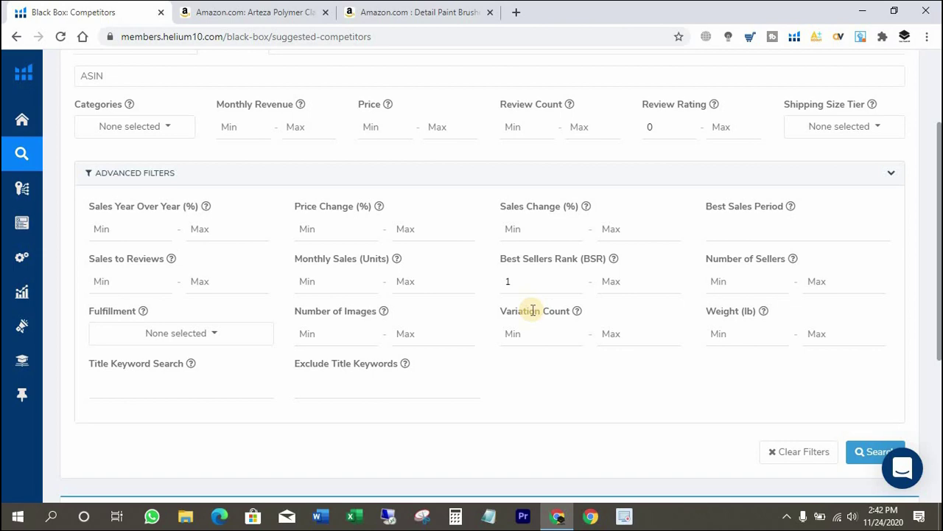
{"action": "scroll", "coordinate": [331, 292], "scroll_direction": "down", "scroll_amount": 2}
{"action": "scroll", "coordinate": [341, 300], "scroll_direction": "up", "scroll_amount": 4}
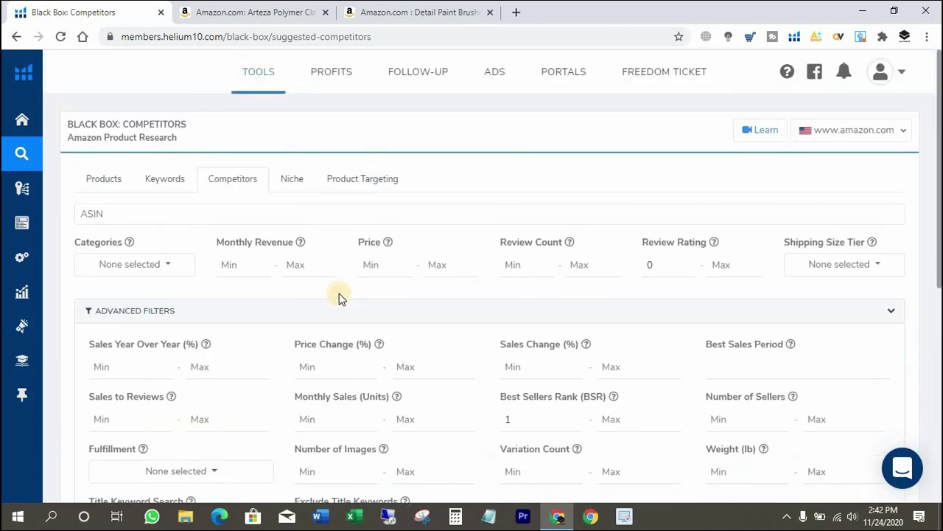
Switch to Black Box niche research, expand its advanced filters and look through them.
{"action": "left_click", "coordinate": [290, 179]}
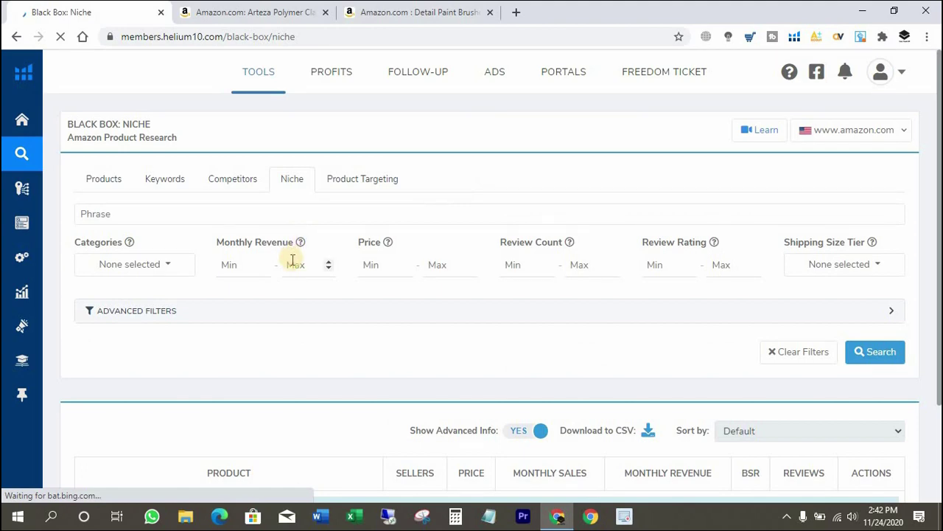
{"action": "scroll", "coordinate": [377, 288], "scroll_direction": "down", "scroll_amount": 1}
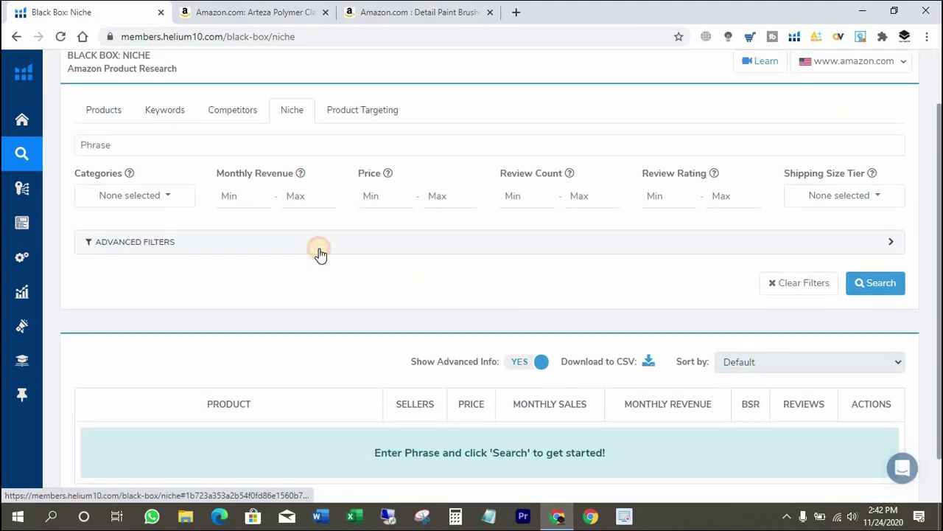
{"action": "left_click", "coordinate": [317, 251]}
{"action": "scroll", "coordinate": [524, 345], "scroll_direction": "down", "scroll_amount": 1}
{"action": "scroll", "coordinate": [443, 329], "scroll_direction": "down", "scroll_amount": 3}
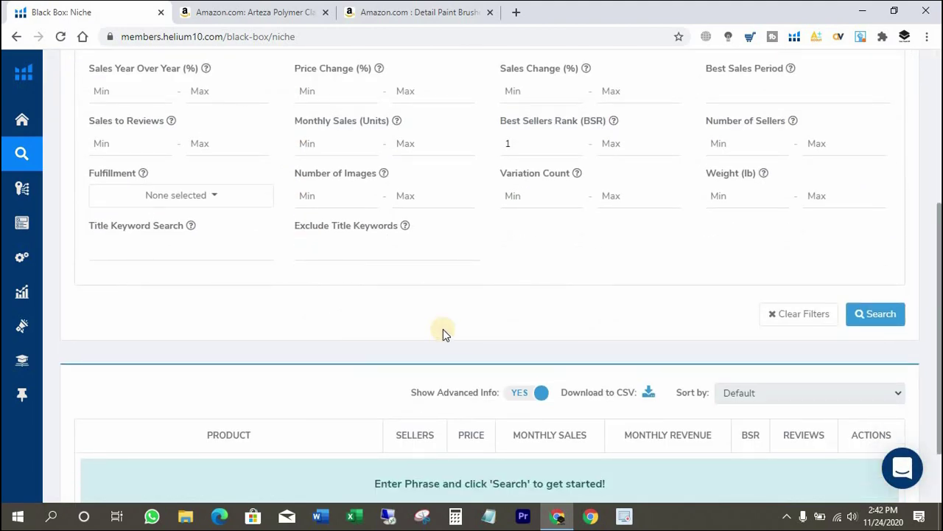
Switch to Black Box product targeting, expand its advanced filters and look through them.
{"action": "scroll", "coordinate": [443, 328], "scroll_direction": "up", "scroll_amount": 3}
{"action": "scroll", "coordinate": [335, 289], "scroll_direction": "up", "scroll_amount": 1}
{"action": "left_click", "coordinate": [358, 193]}
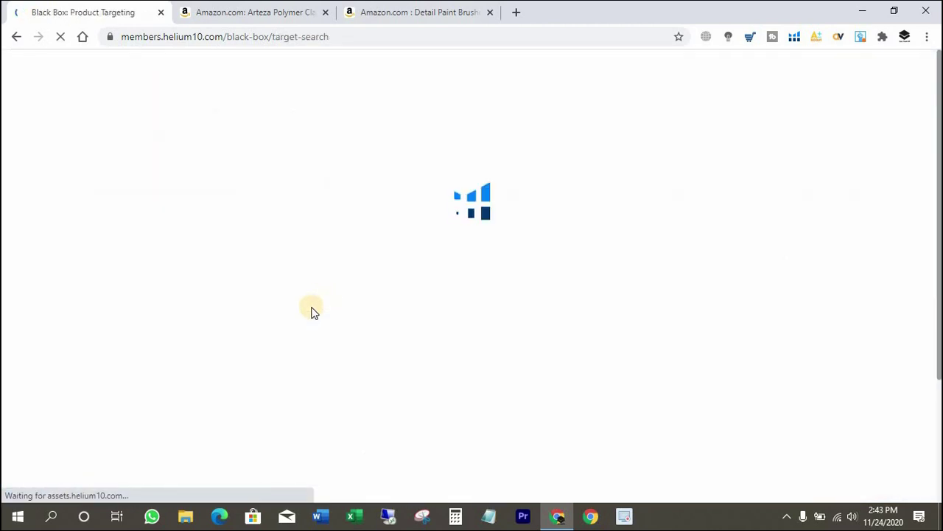
{"action": "left_click", "coordinate": [247, 317]}
{"action": "scroll", "coordinate": [548, 339], "scroll_direction": "down", "scroll_amount": 2}
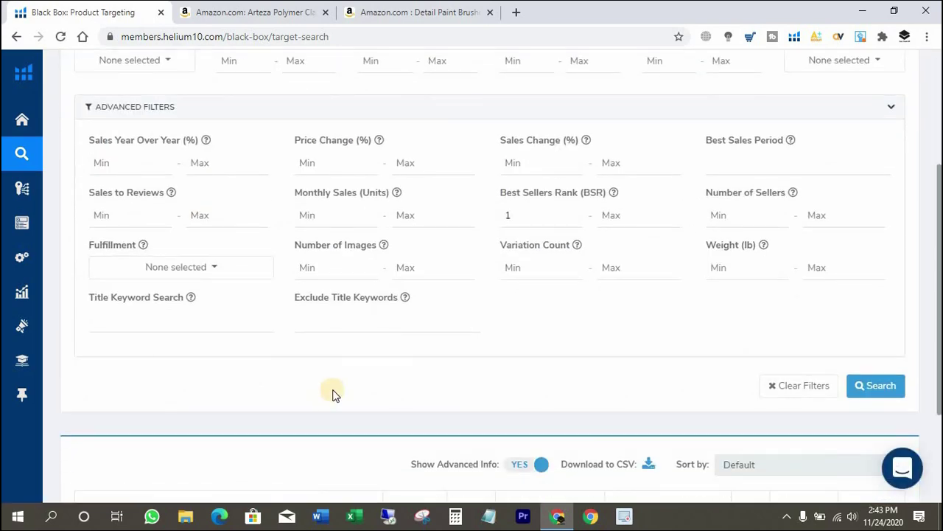
{"action": "scroll", "coordinate": [335, 393], "scroll_direction": "up", "scroll_amount": 3}
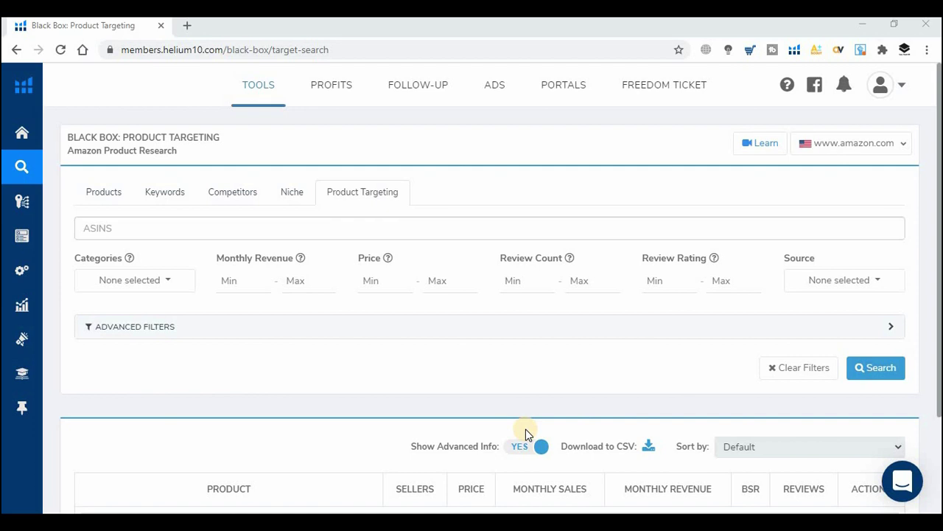
Open the Helium 10 plans from the account options and look over the monthly pricing and the product and keyword research tools.
{"action": "left_click", "coordinate": [902, 88]}
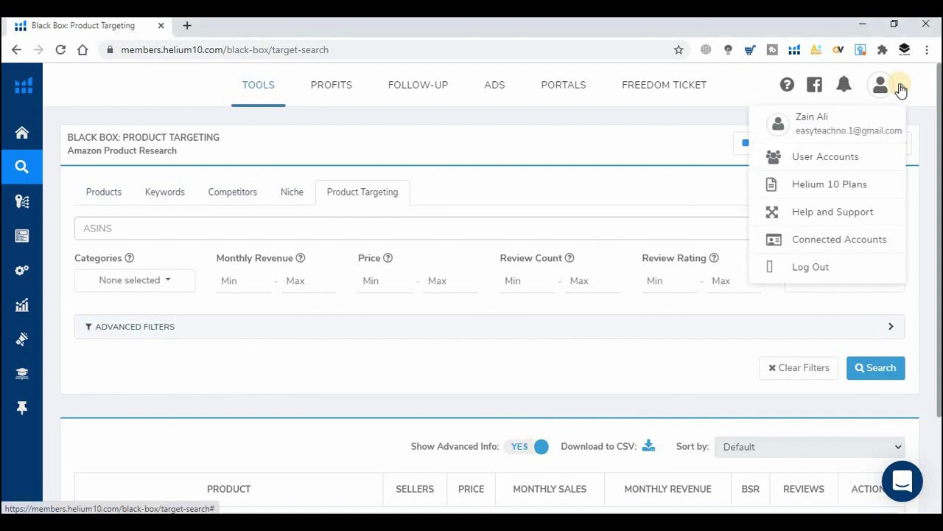
{"action": "left_click", "coordinate": [826, 186]}
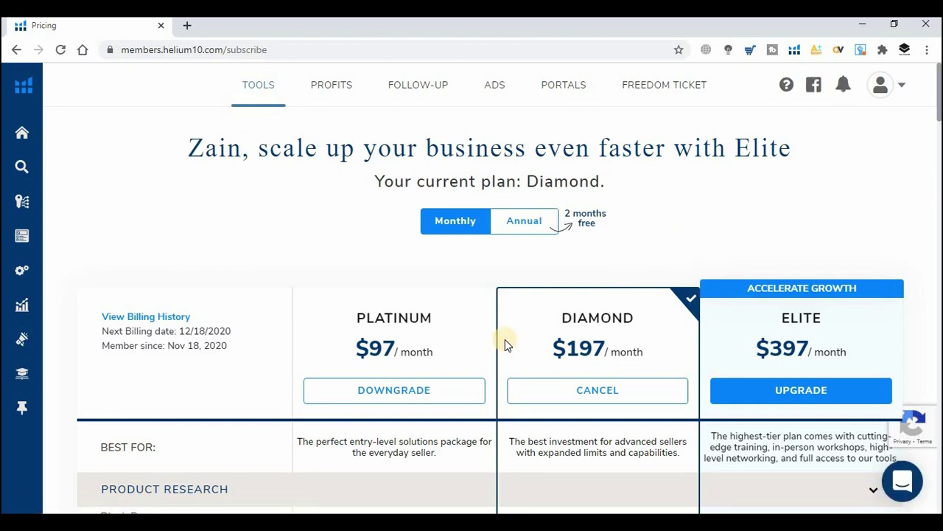
{"action": "scroll", "coordinate": [453, 267], "scroll_direction": "down", "scroll_amount": 1}
{"action": "scroll", "coordinate": [417, 368], "scroll_direction": "down", "scroll_amount": 1}
{"action": "scroll", "coordinate": [415, 371], "scroll_direction": "down", "scroll_amount": 1}
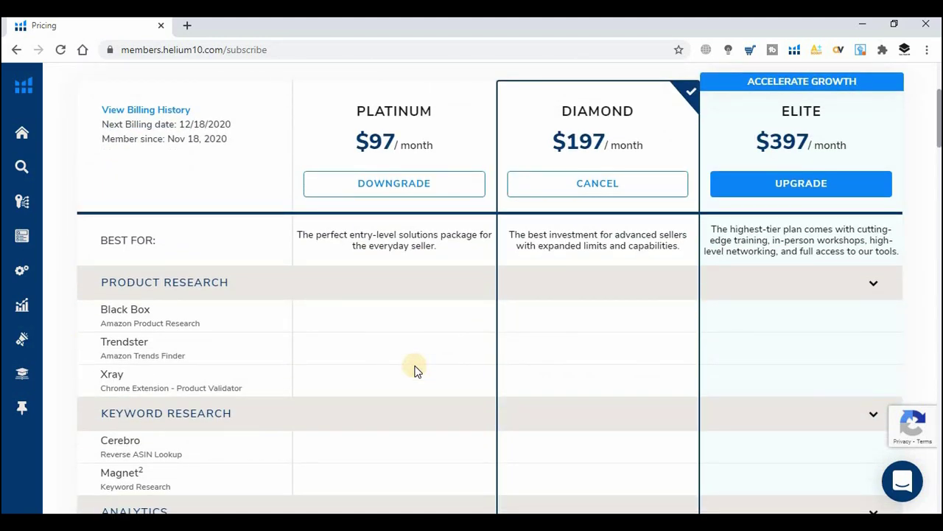
{"action": "scroll", "coordinate": [415, 371], "scroll_direction": "down", "scroll_amount": 2}
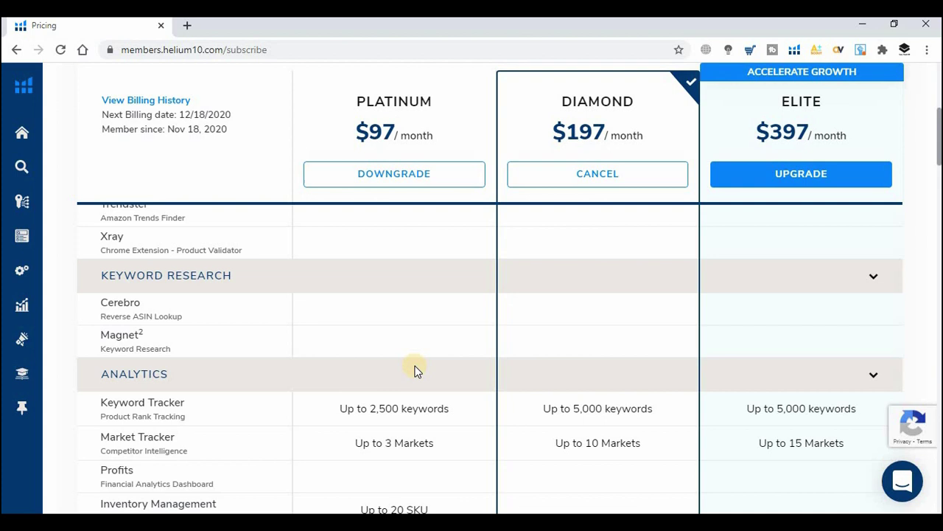
Compare the Keyword Tracker and Market Tracker limits across the Platinum, Diamond and Elite plans, highlighting the entries.
{"action": "scroll", "coordinate": [415, 371], "scroll_direction": "down", "scroll_amount": 1}
{"action": "left_click_drag", "start_coordinate": [346, 340], "coordinate": [451, 340]}
{"action": "left_click_drag", "start_coordinate": [543, 340], "coordinate": [705, 357]}
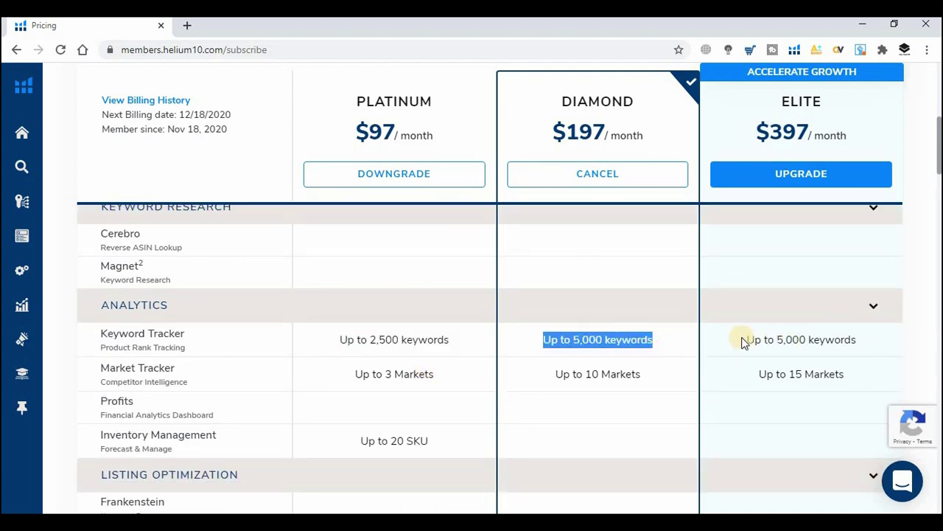
{"action": "left_click_drag", "start_coordinate": [761, 339], "coordinate": [881, 344]}
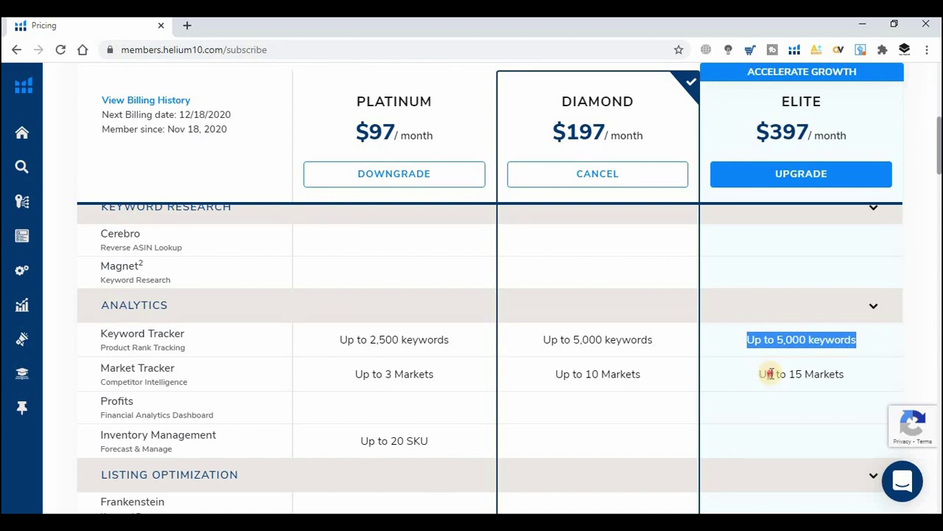
{"action": "left_click_drag", "start_coordinate": [770, 373], "coordinate": [840, 373]}
{"action": "left_click_drag", "start_coordinate": [558, 374], "coordinate": [642, 374]}
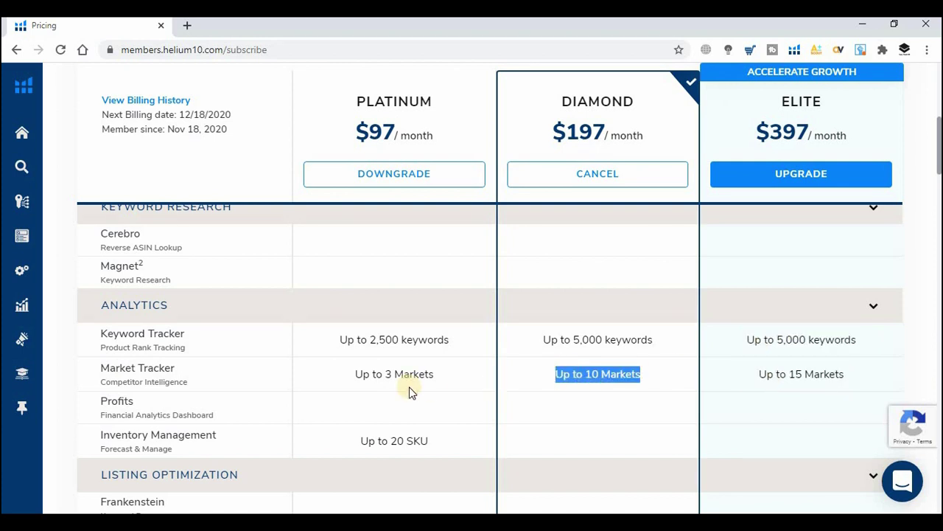
{"action": "triple_click", "coordinate": [382, 373]}
Review the listing optimization, marketing, operations, additional perks and learning features of the three plans.
{"action": "scroll", "coordinate": [439, 395], "scroll_direction": "down", "scroll_amount": 1}
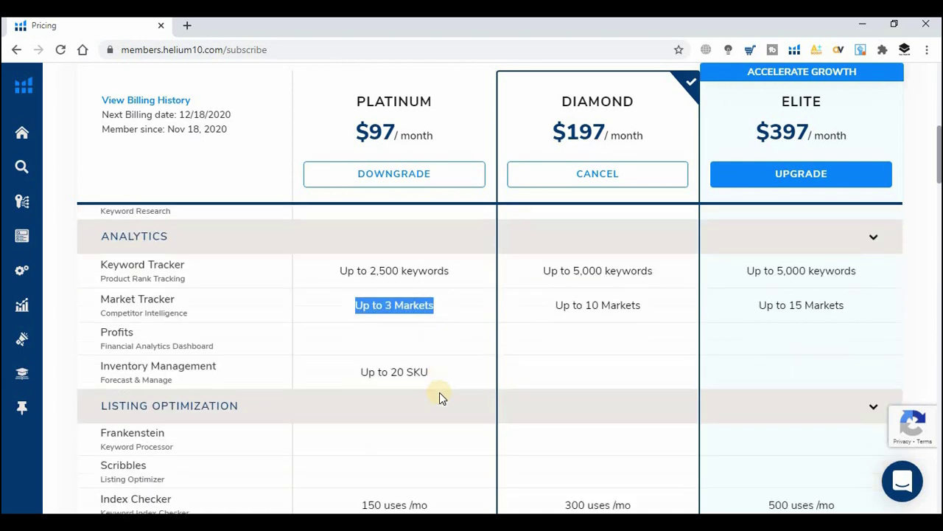
{"action": "scroll", "coordinate": [440, 387], "scroll_direction": "down", "scroll_amount": 2}
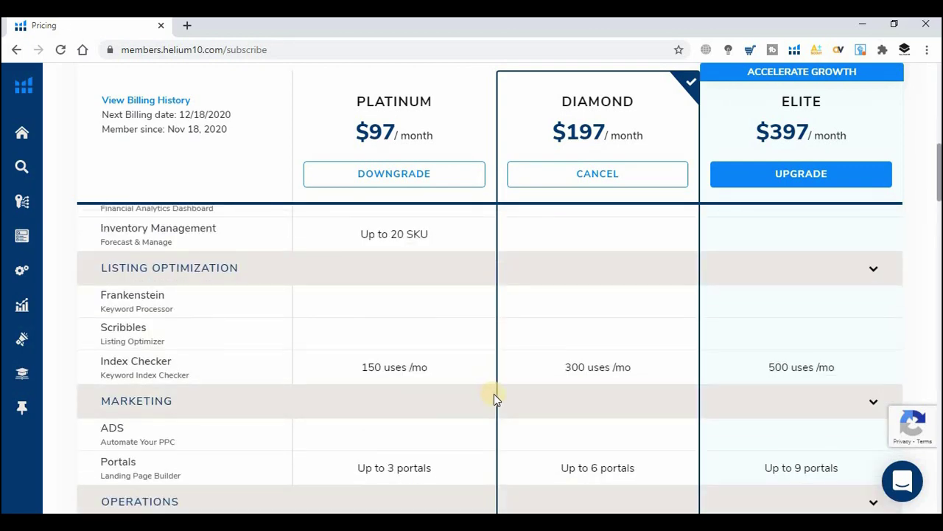
{"action": "scroll", "coordinate": [516, 398], "scroll_direction": "down", "scroll_amount": 1}
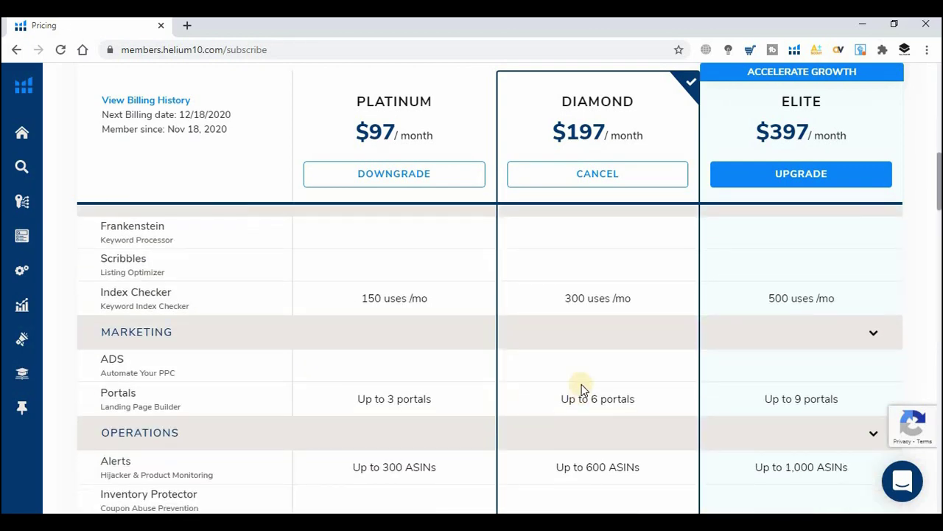
{"action": "scroll", "coordinate": [502, 394], "scroll_direction": "up", "scroll_amount": 2}
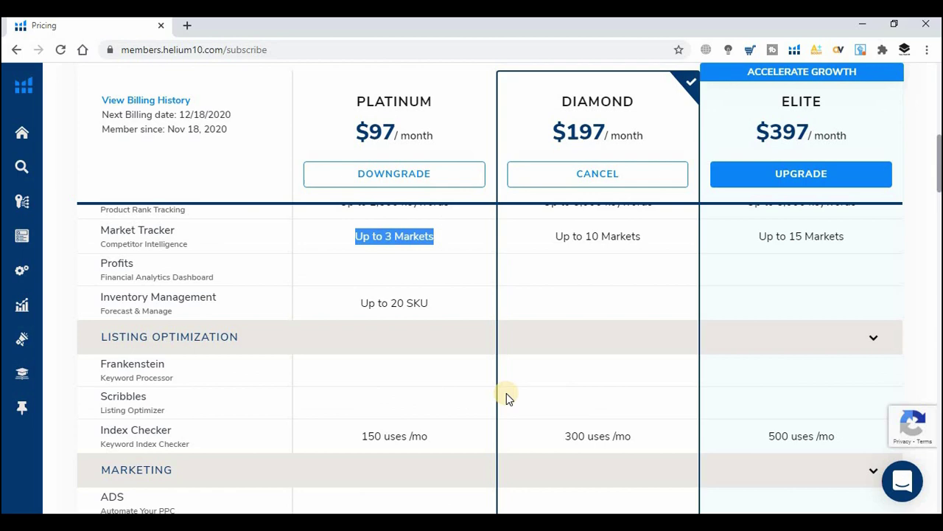
{"action": "scroll", "coordinate": [507, 393], "scroll_direction": "down", "scroll_amount": 3}
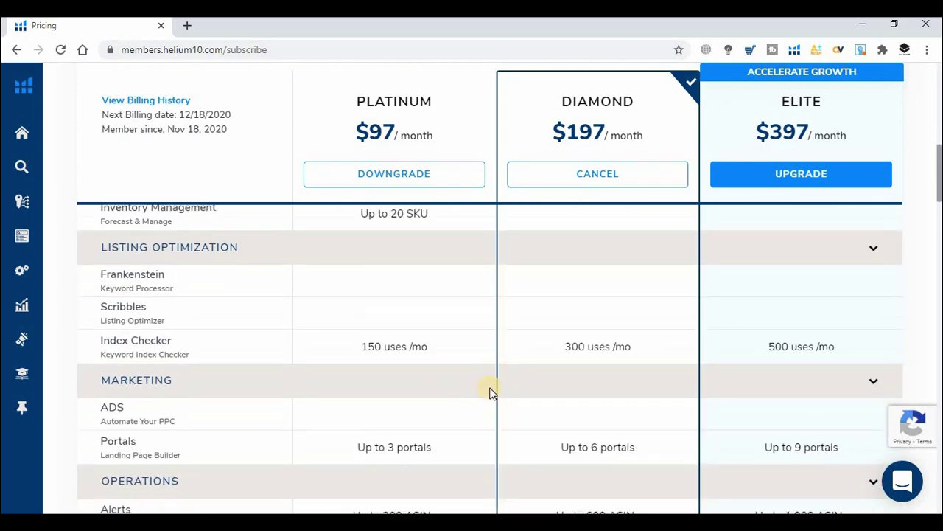
{"action": "scroll", "coordinate": [488, 413], "scroll_direction": "down", "scroll_amount": 2}
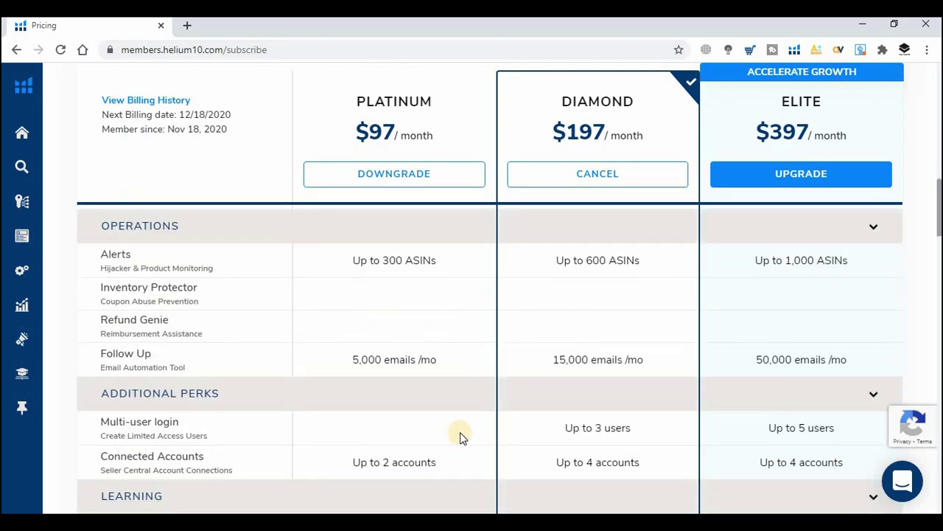
{"action": "scroll", "coordinate": [461, 430], "scroll_direction": "down", "scroll_amount": 2}
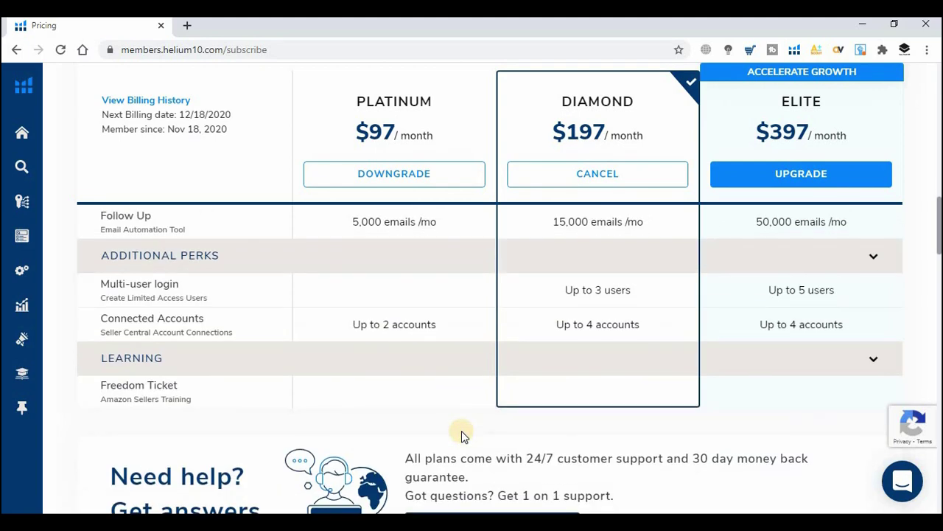
{"action": "scroll", "coordinate": [461, 430], "scroll_direction": "up", "scroll_amount": 3}
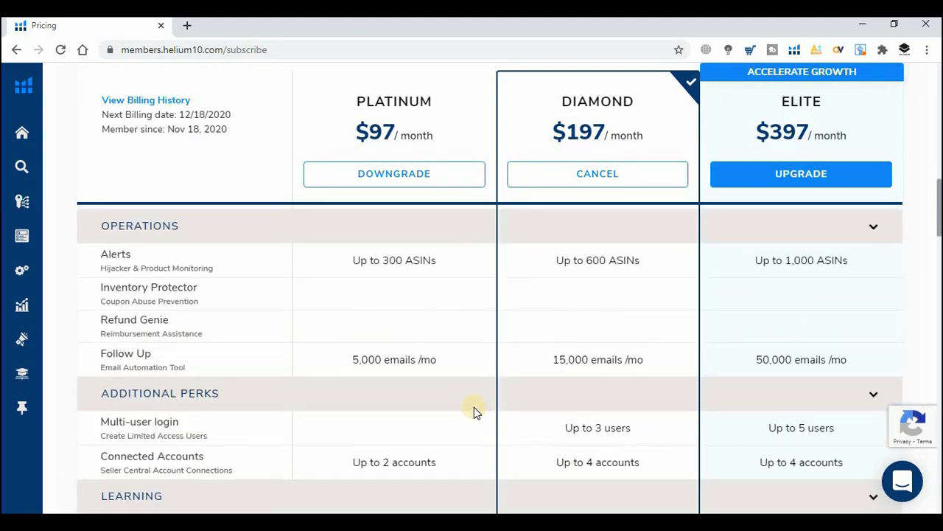
{"action": "scroll", "coordinate": [474, 410], "scroll_direction": "up", "scroll_amount": 3}
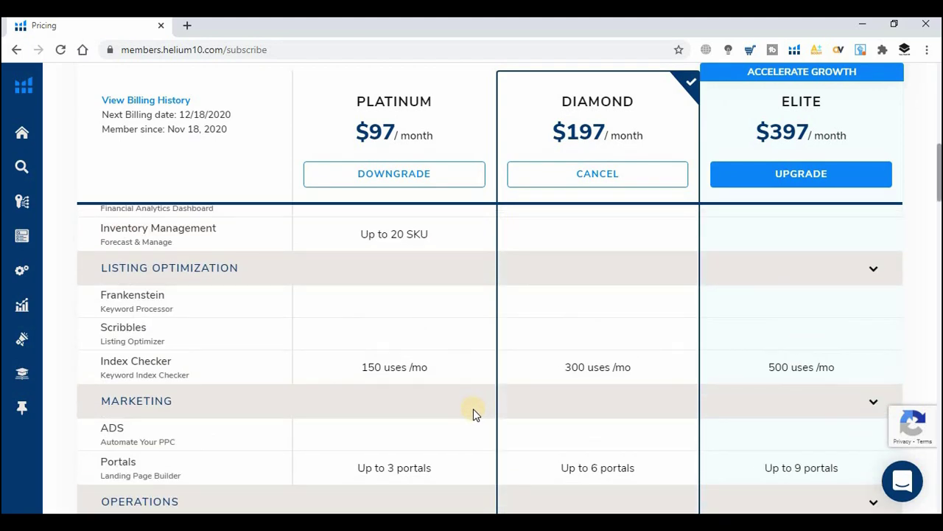
Go to the support section below the plan comparison and highlight the money back guarantee text.
{"action": "scroll", "coordinate": [474, 411], "scroll_direction": "down", "scroll_amount": 3}
{"action": "scroll", "coordinate": [474, 414], "scroll_direction": "down", "scroll_amount": 5}
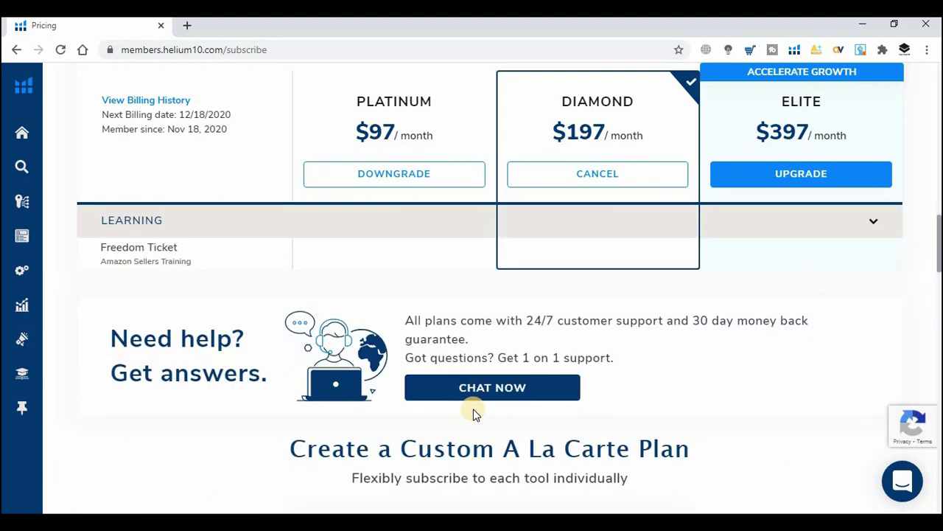
{"action": "left_click_drag", "start_coordinate": [699, 320], "coordinate": [686, 346]}
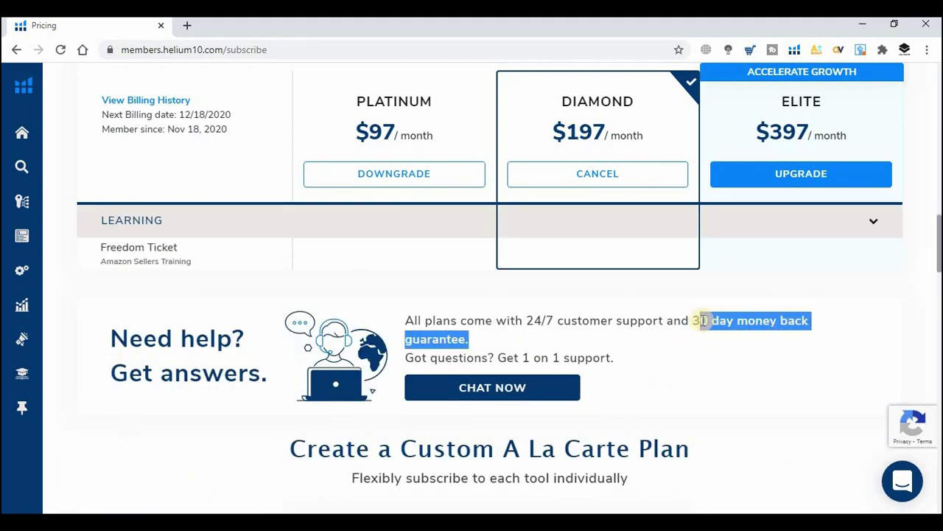